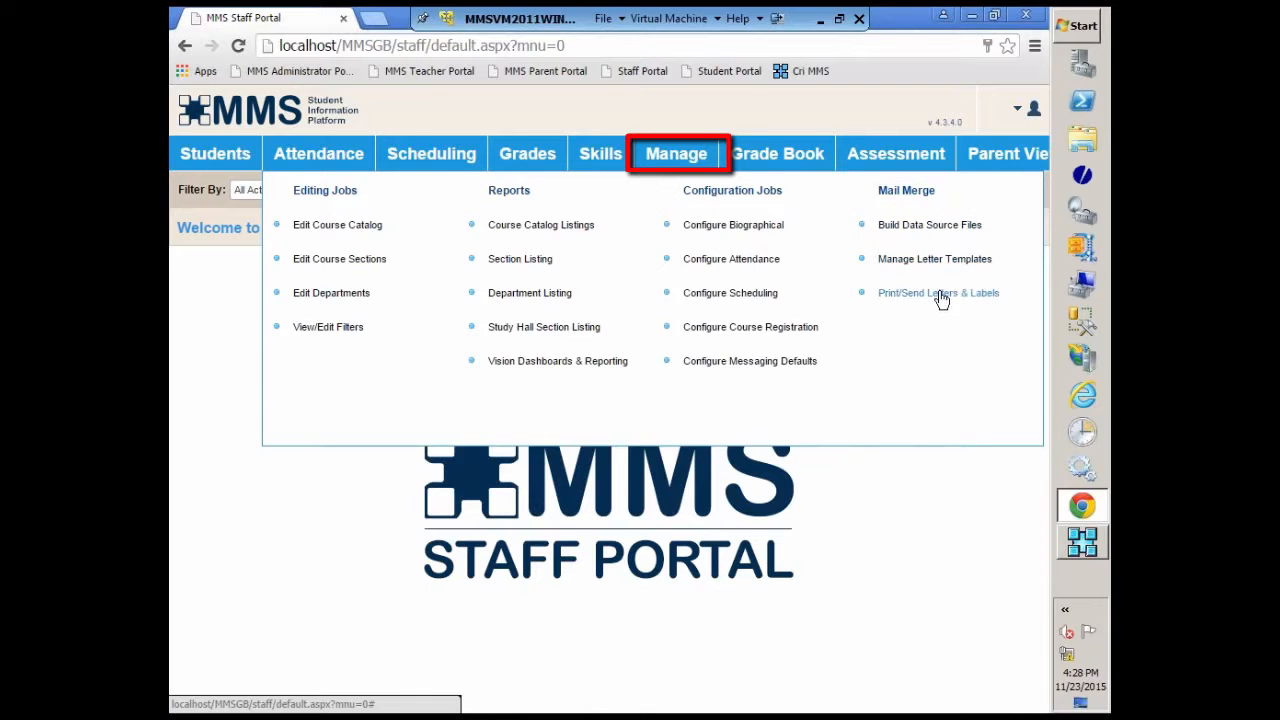
Step: Open the Build Data Source Files job and choose Biographical Mail Merge as the template type
{"action": "left_click", "coordinate": [913, 231]}
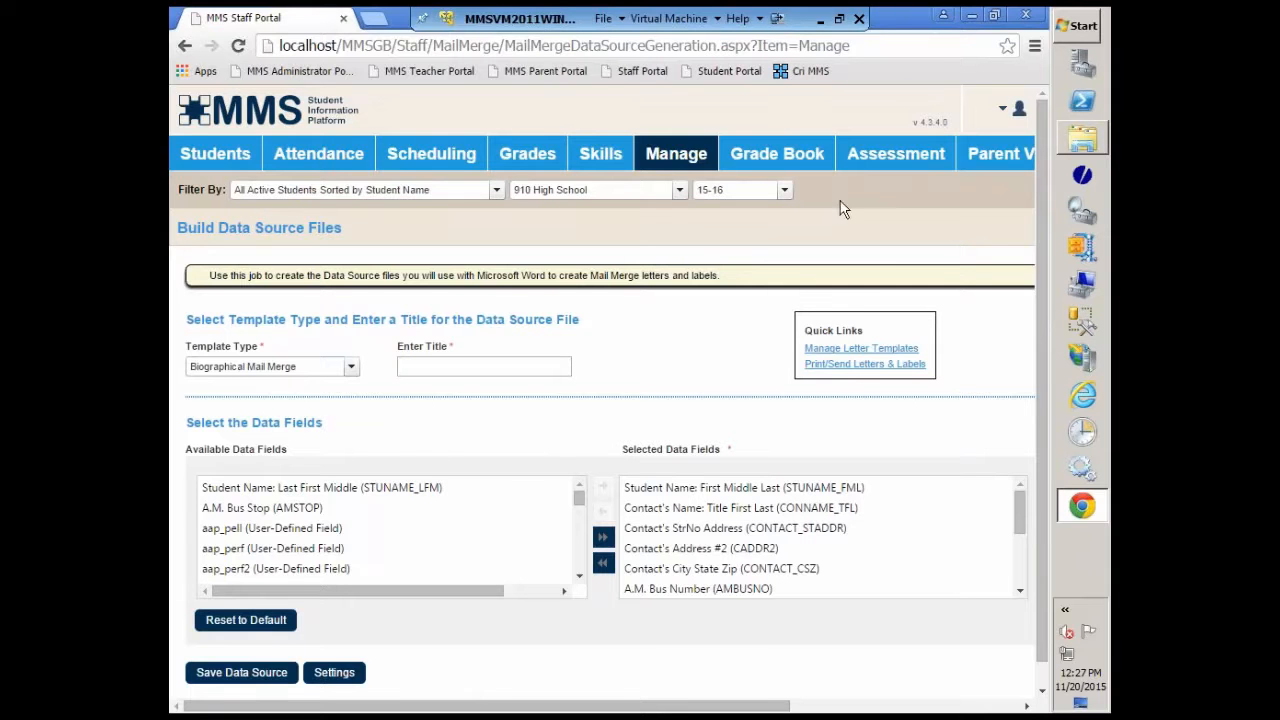
{"action": "left_click", "coordinate": [352, 367]}
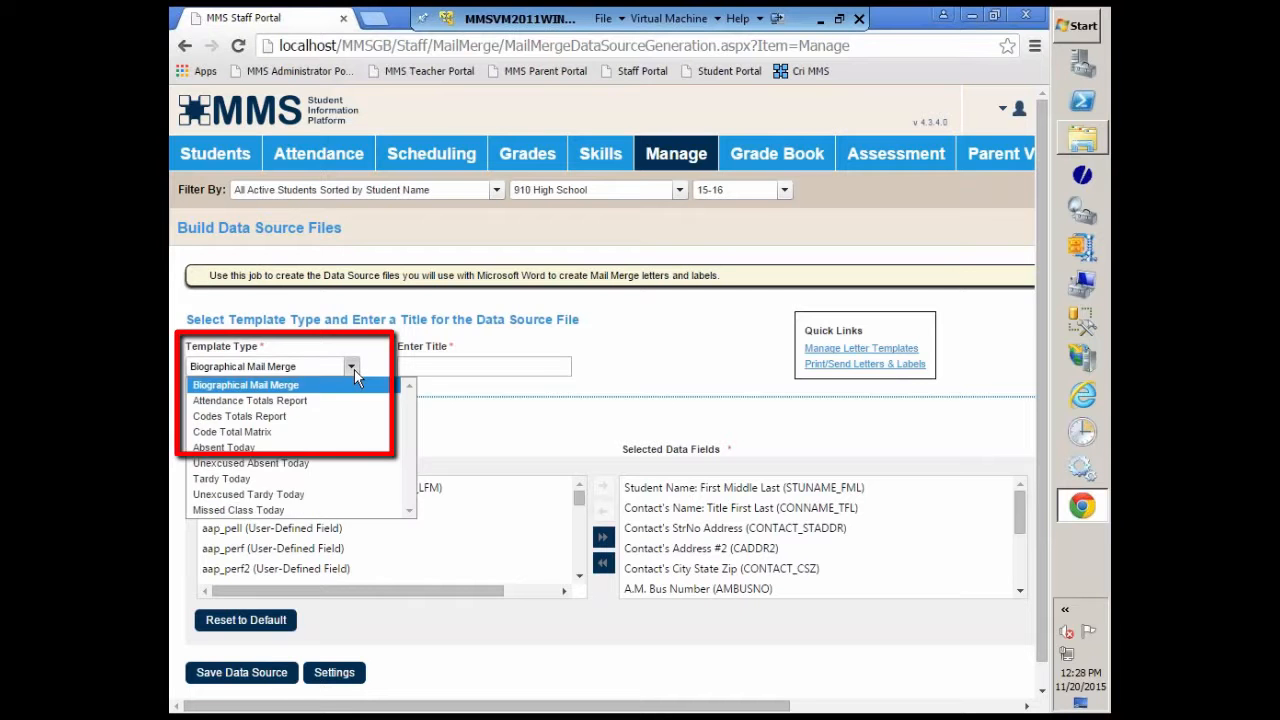
{"action": "left_click", "coordinate": [290, 390]}
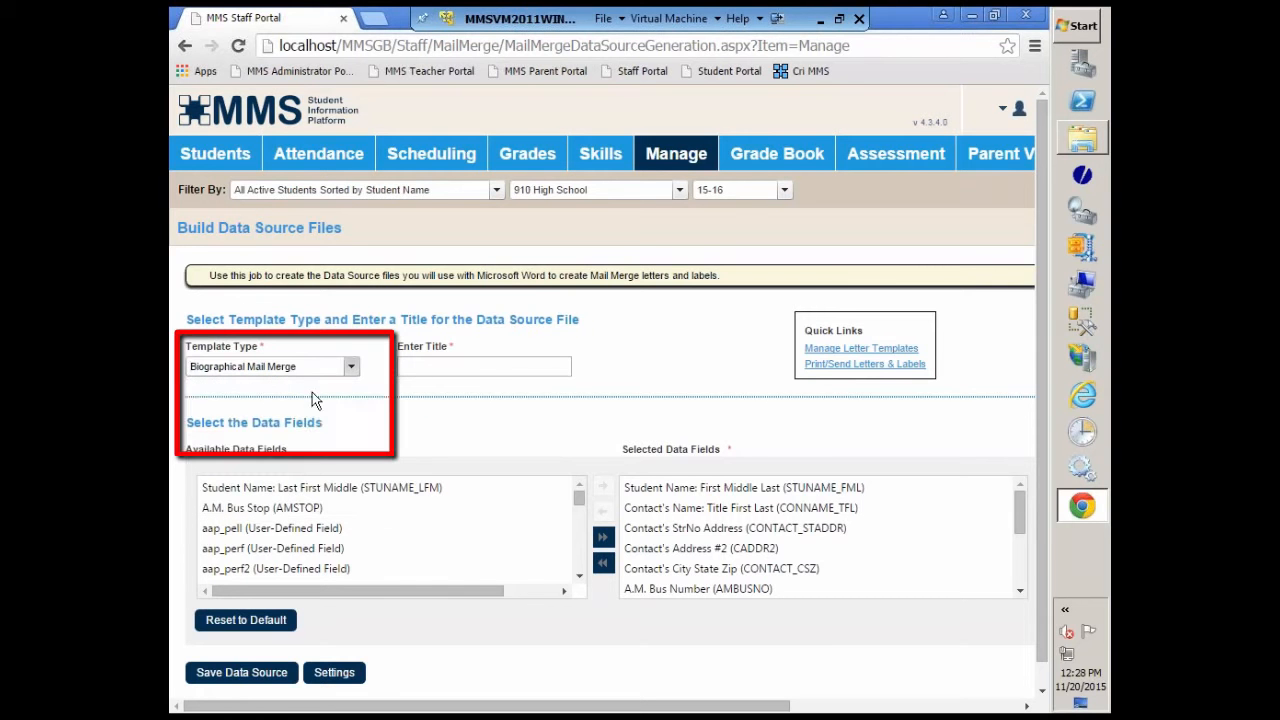
Step: Enter ParentPortalLetter as the title of the data source file
{"action": "left_click", "coordinate": [477, 372]}
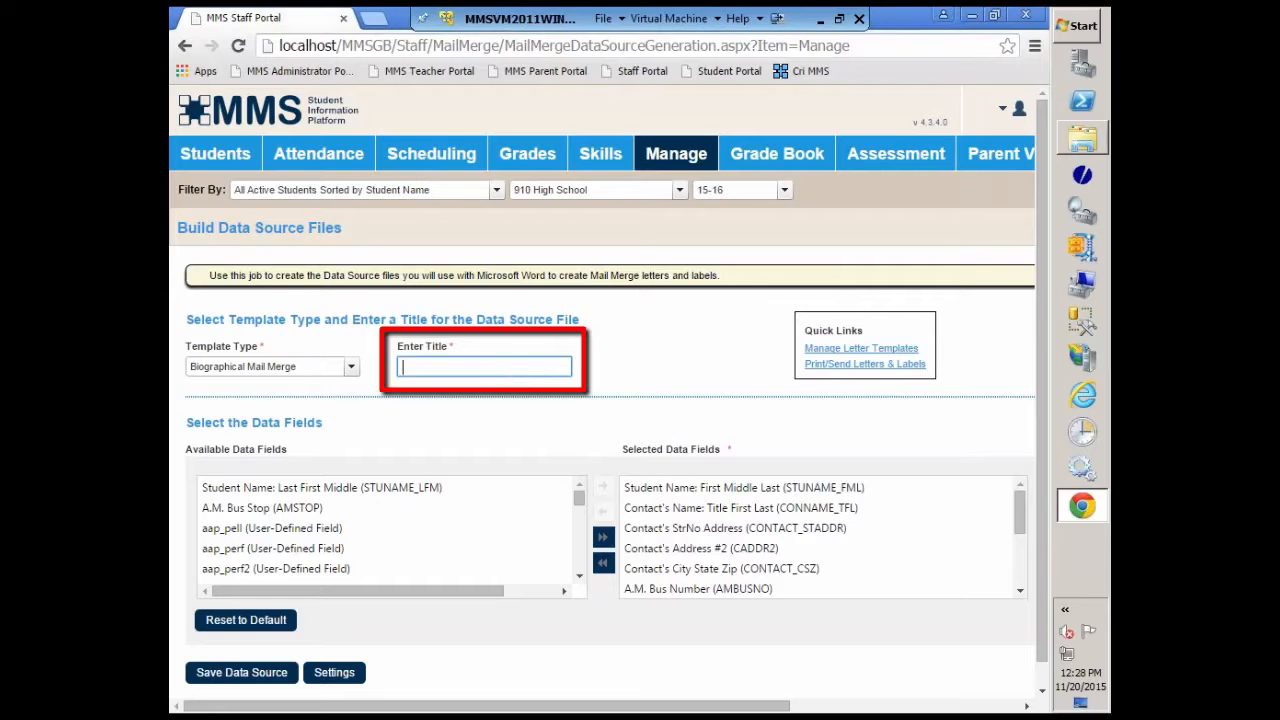
{"action": "type", "text": "Pa"}
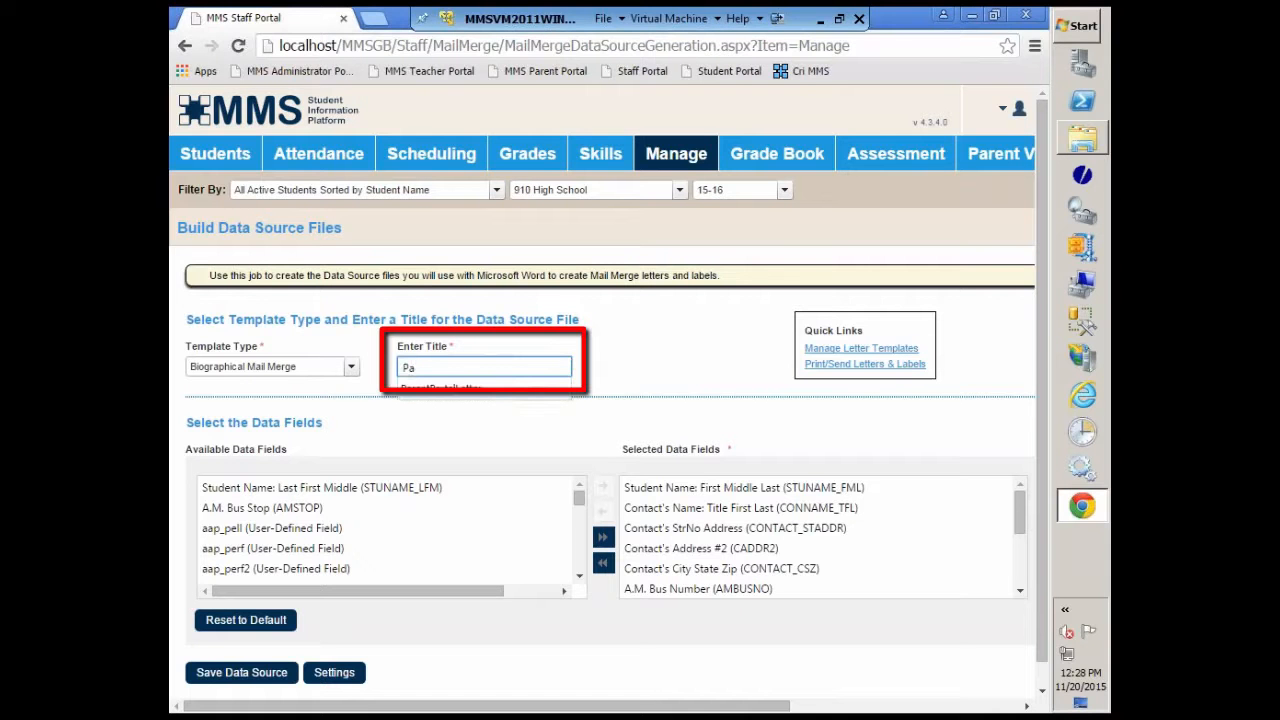
{"action": "key", "text": "Down"}
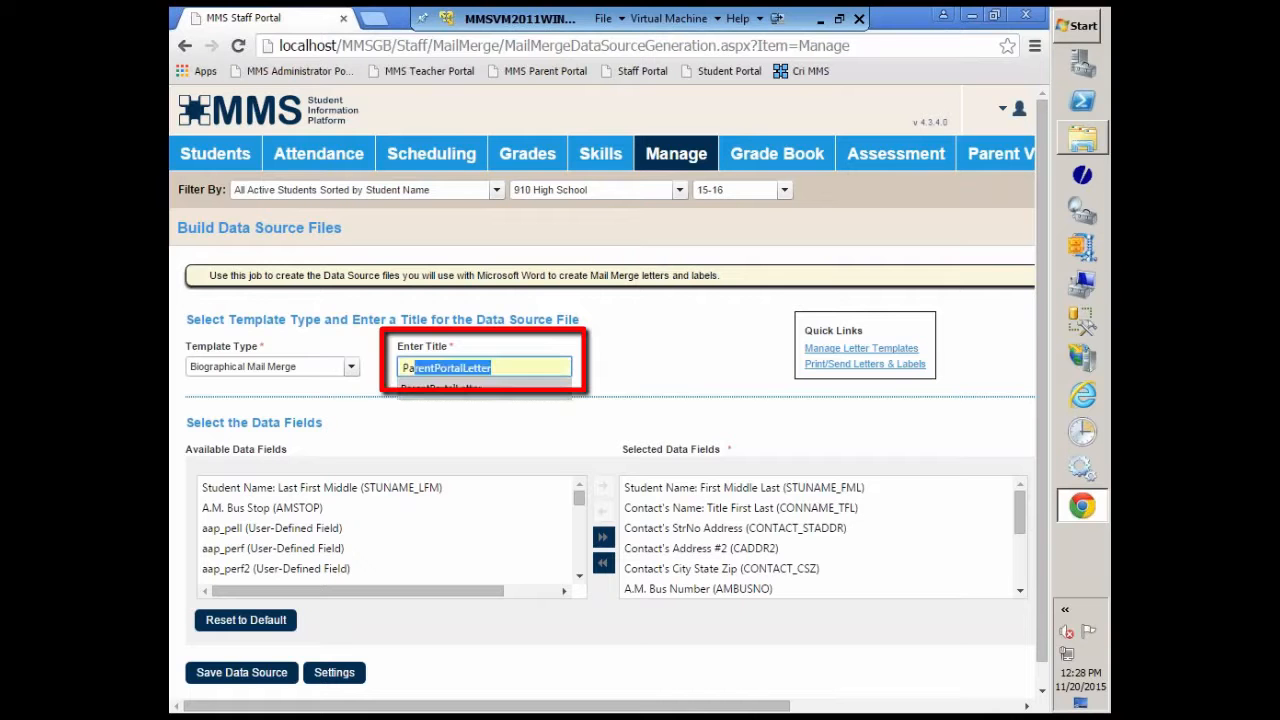
{"action": "key", "text": "Return"}
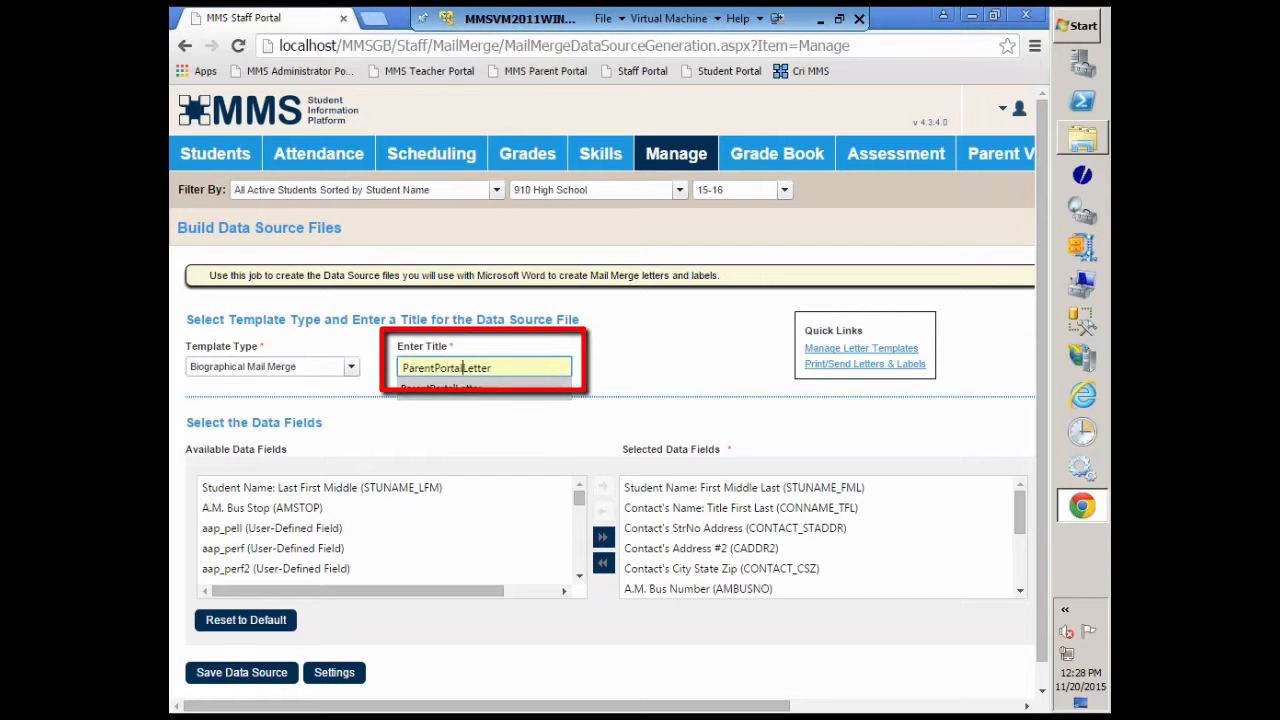
{"action": "type", "text": "/"}
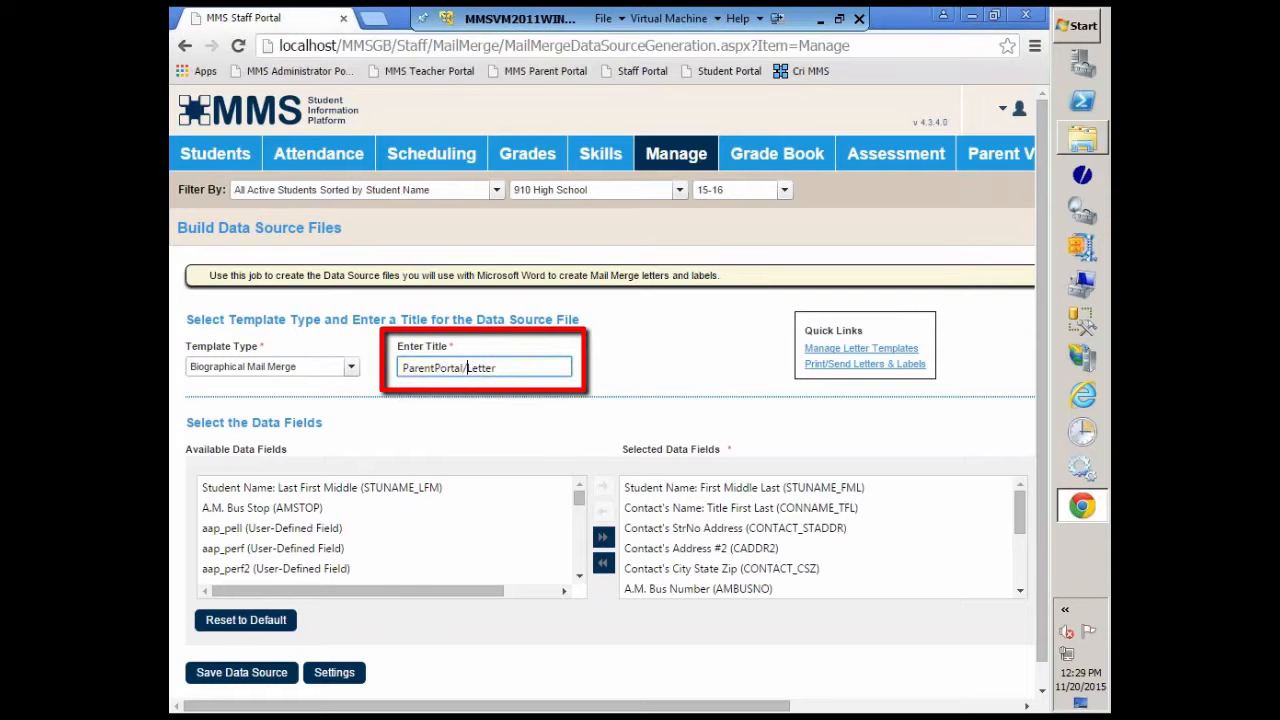
{"action": "type", "text": "#"}
{"action": "key", "text": "BackSpace"}
{"action": "key", "text": "BackSpace"}
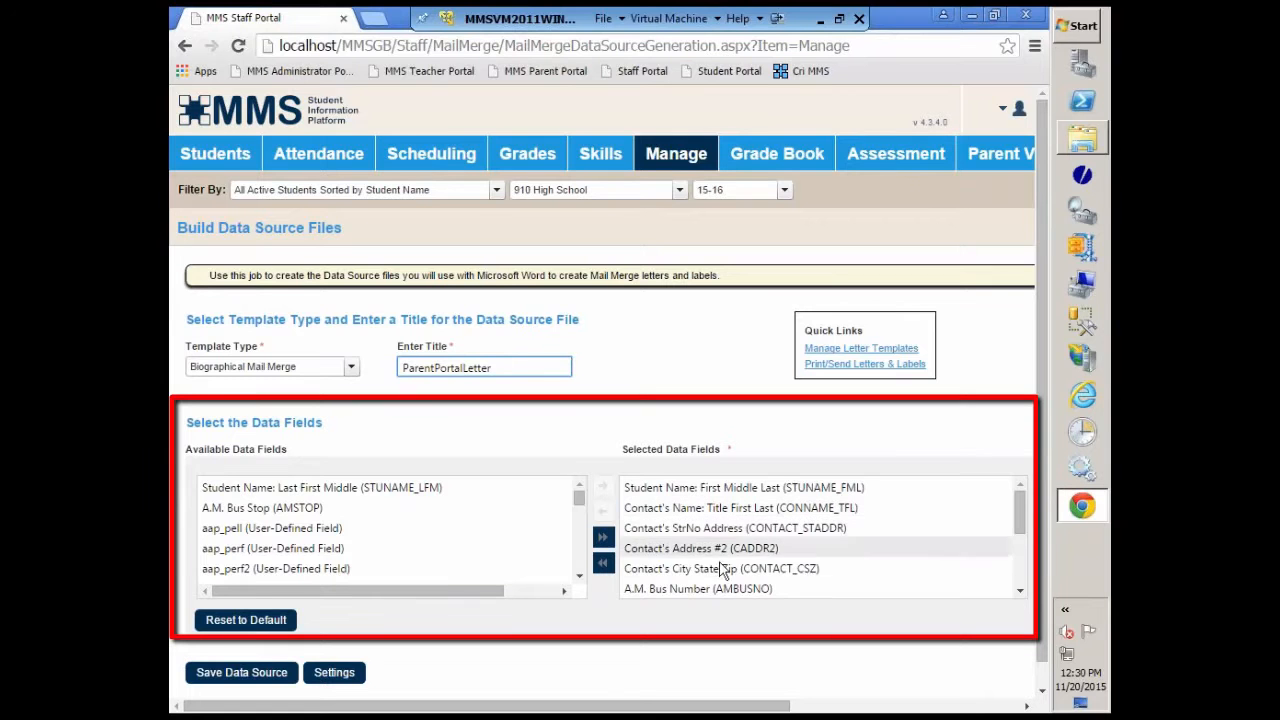
Step: Remove A.M. Bus Number, Grade Level, Homeroom and Homeroom Teacher from the selected data fields
{"action": "left_click", "coordinate": [693, 530]}
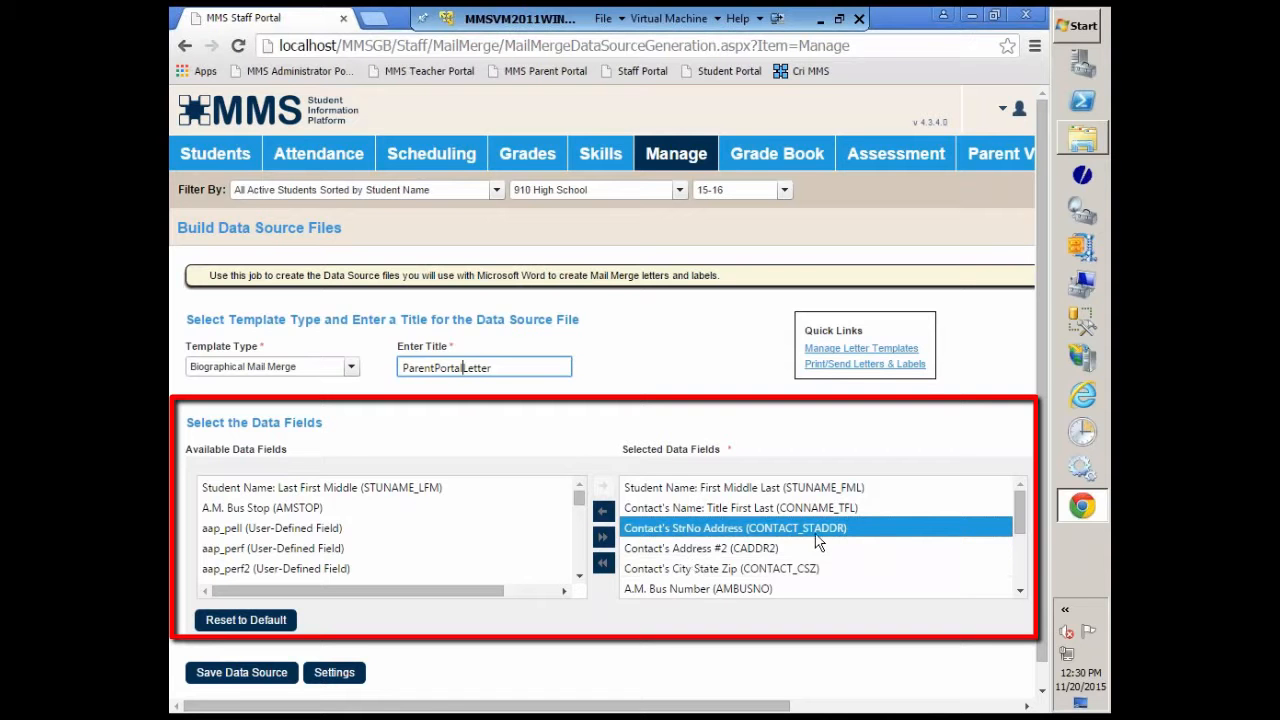
{"action": "left_click", "coordinate": [700, 569]}
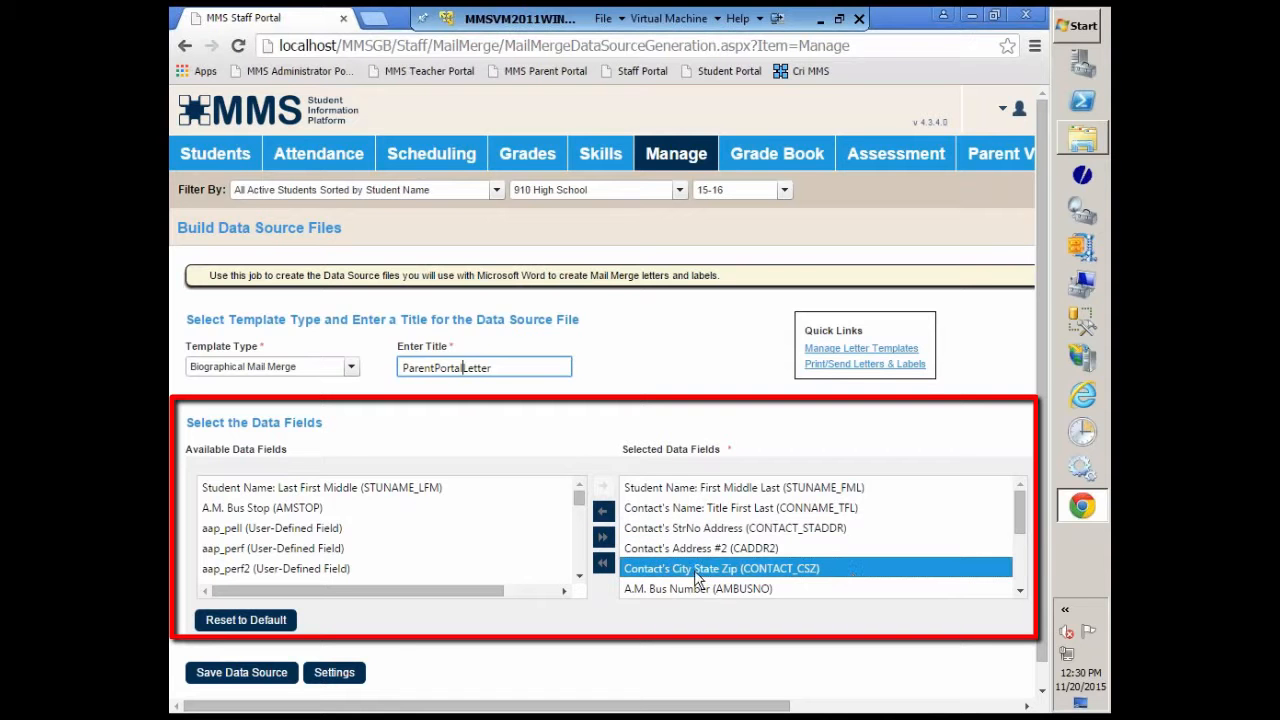
{"action": "left_click", "coordinate": [1017, 597]}
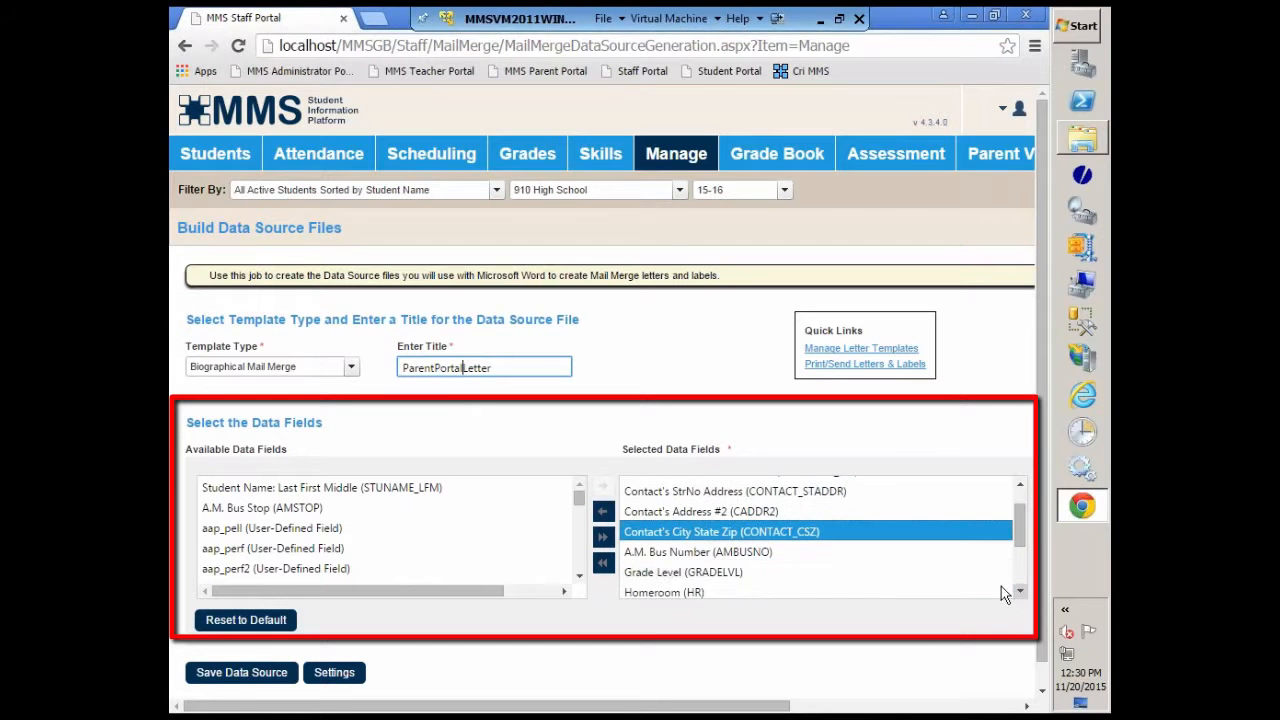
{"action": "left_click", "coordinate": [668, 558]}
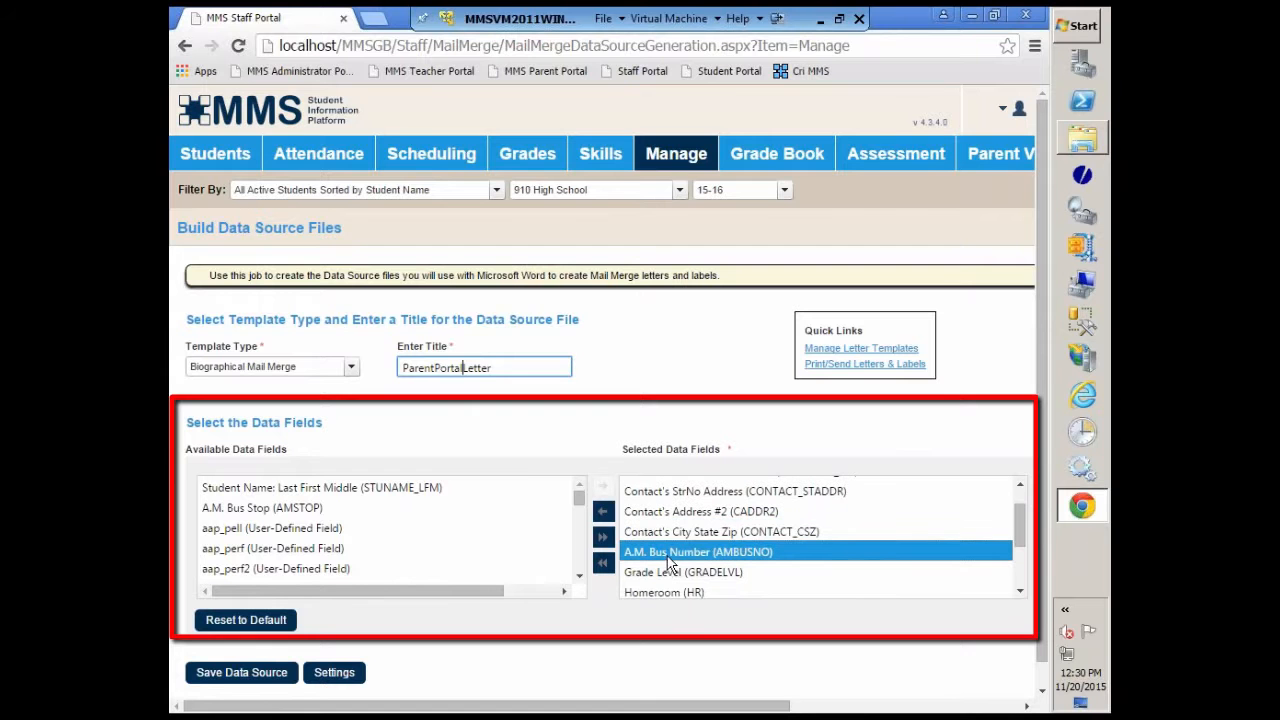
{"action": "left_click", "coordinate": [602, 517]}
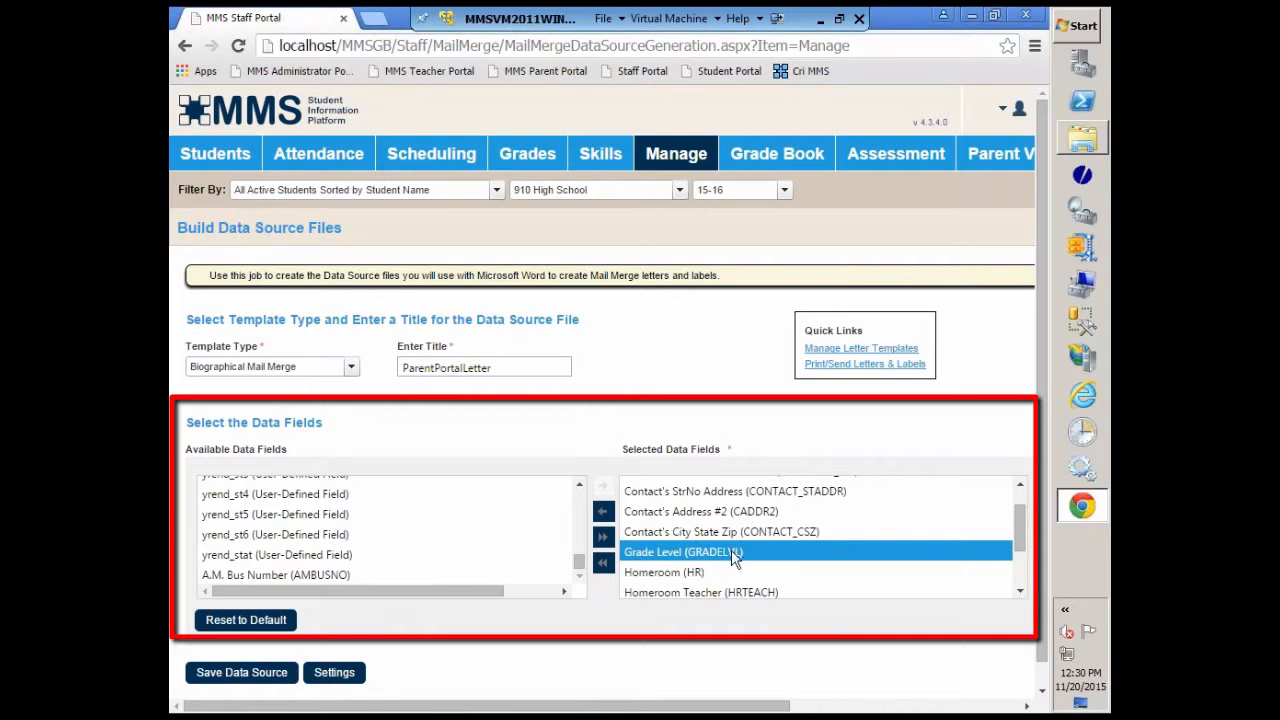
{"action": "left_click", "coordinate": [603, 514]}
{"action": "left_click", "coordinate": [603, 514]}
{"action": "left_click", "coordinate": [603, 514]}
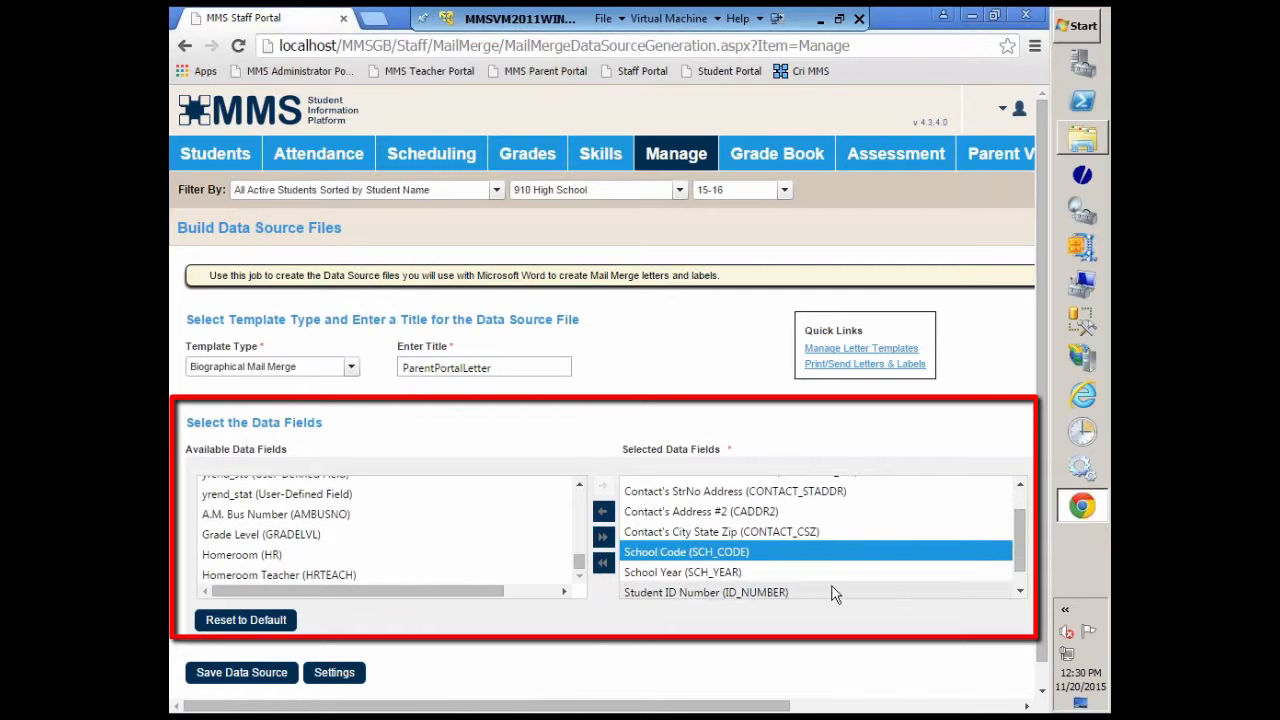
{"action": "scroll", "coordinate": [1021, 563], "scroll_direction": "down", "scroll_amount": 1}
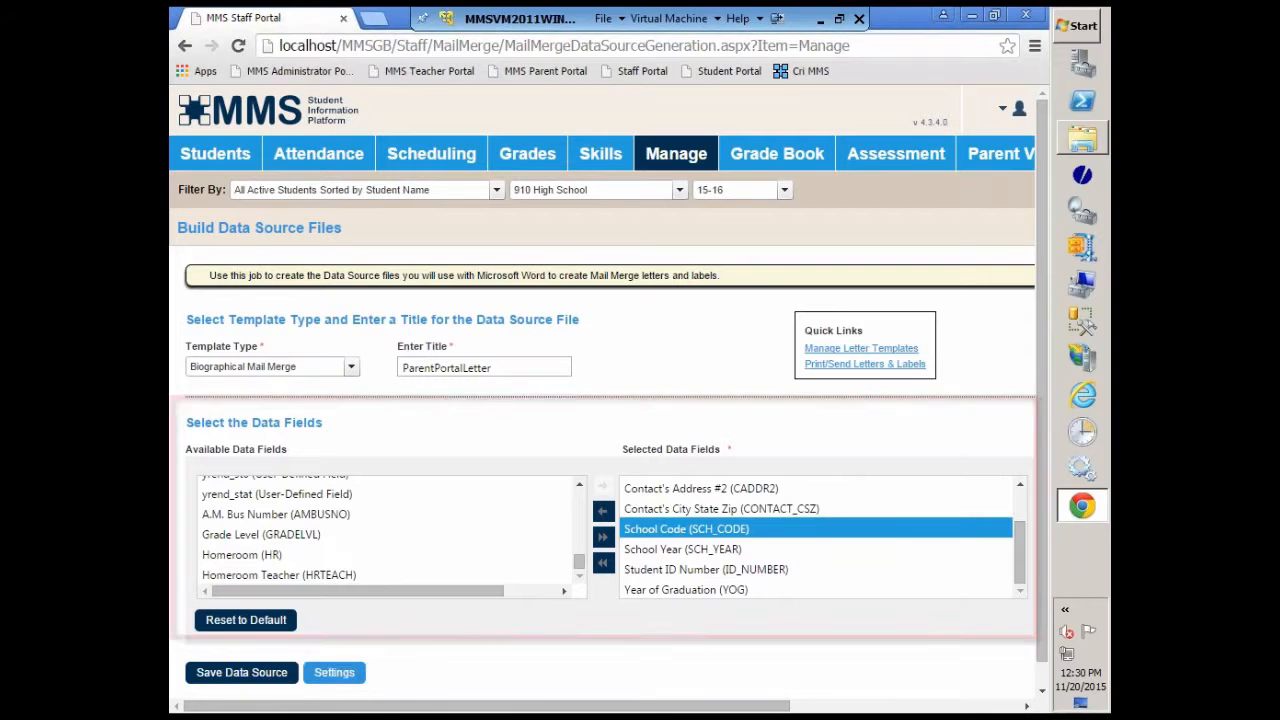
Step: Recall the saved Parent Portal Letter settings and review the selected data fields through to the end of the list
{"action": "left_click", "coordinate": [337, 676]}
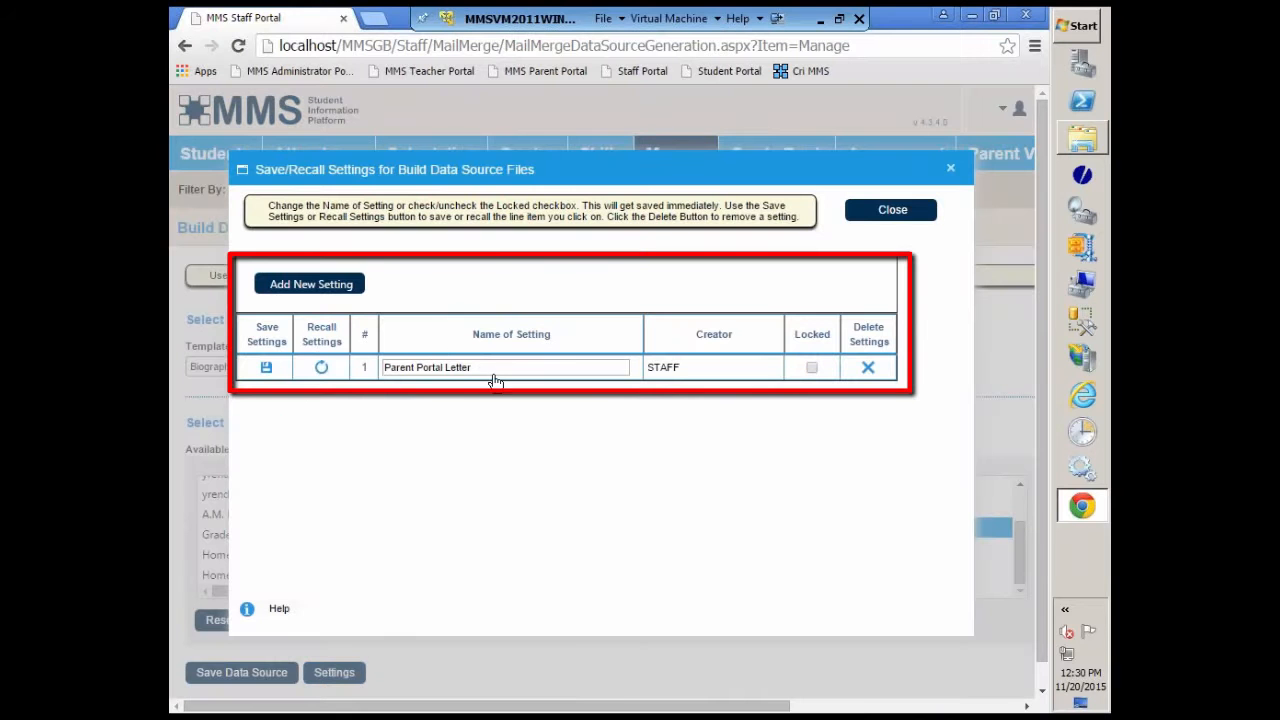
{"action": "left_click", "coordinate": [321, 369]}
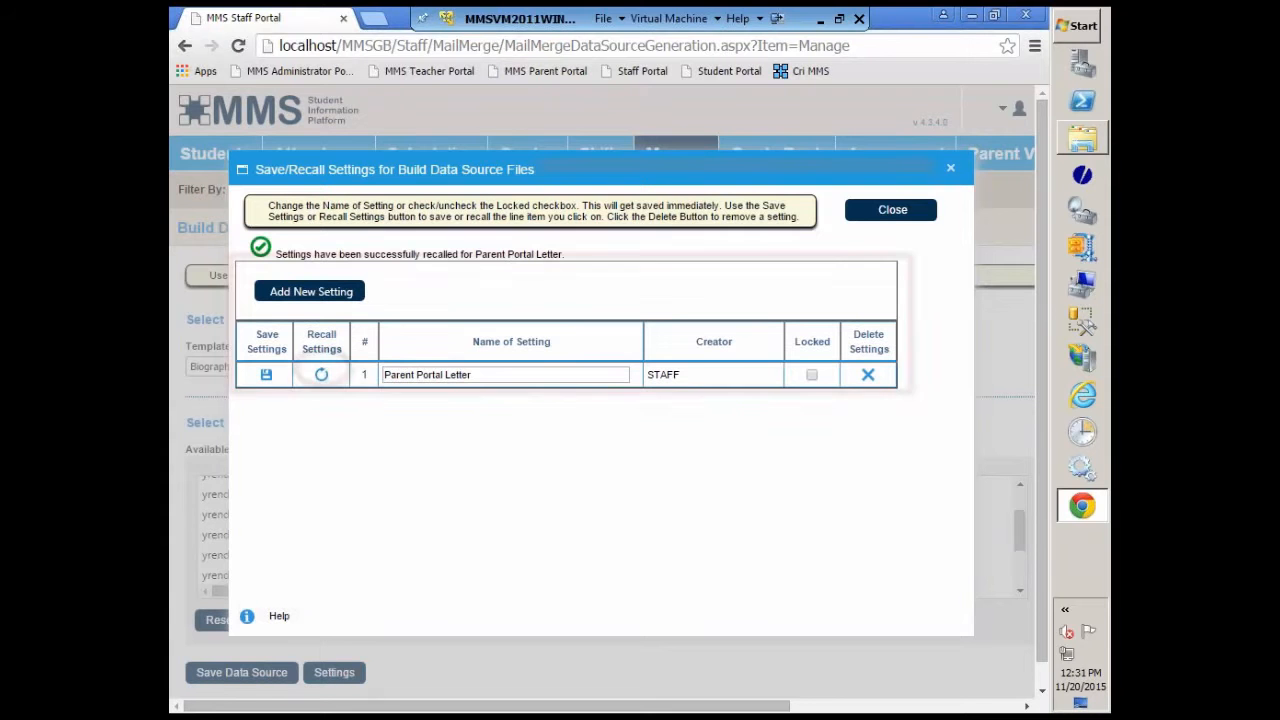
{"action": "left_click", "coordinate": [906, 218]}
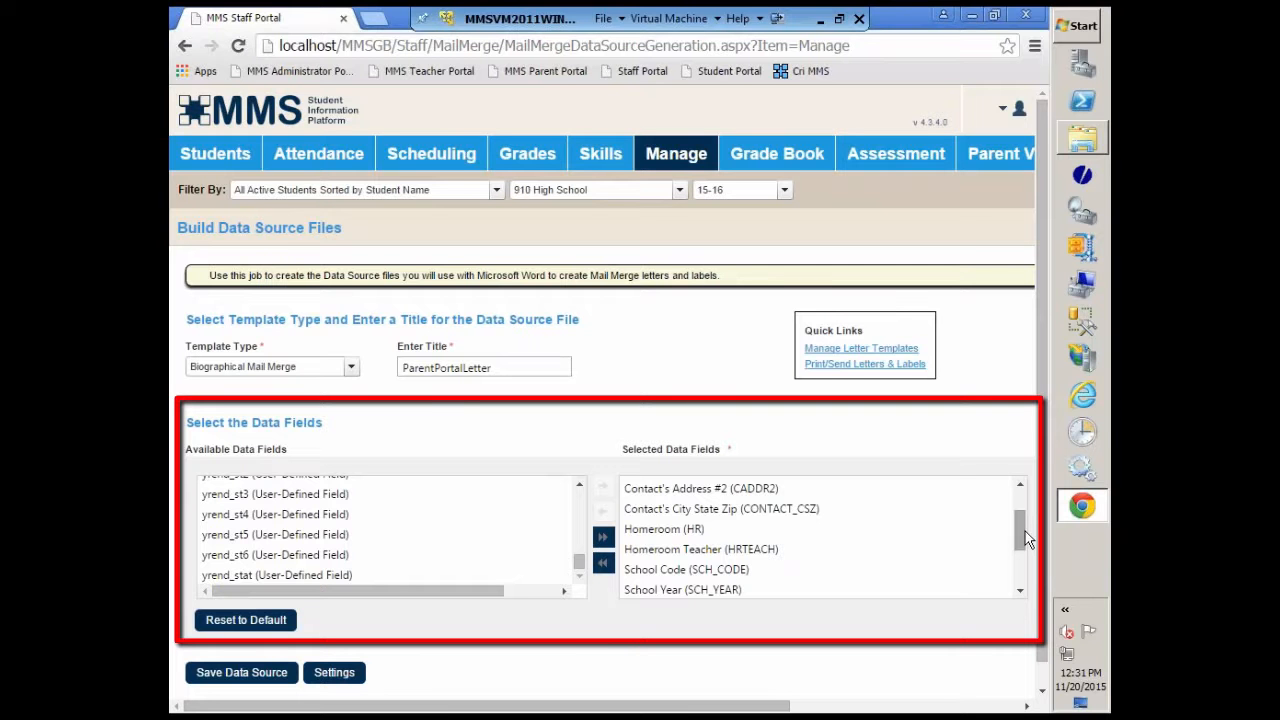
{"action": "left_click_drag", "start_coordinate": [1024, 540], "coordinate": [1032, 573]}
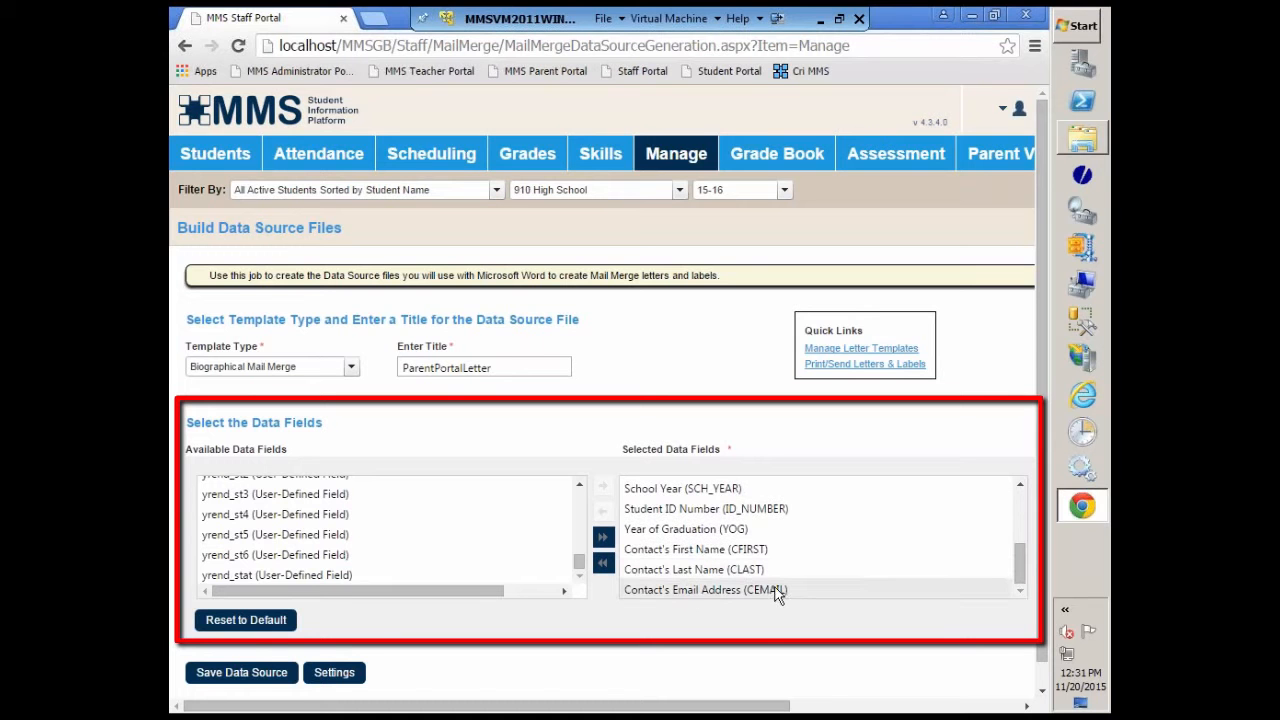
{"action": "mouse_move", "coordinate": [1020, 565]}
{"action": "left_mouse_down"}
{"action": "mouse_move", "coordinate": [1020, 515]}
{"action": "mouse_move", "coordinate": [1025, 575]}
{"action": "left_mouse_up"}
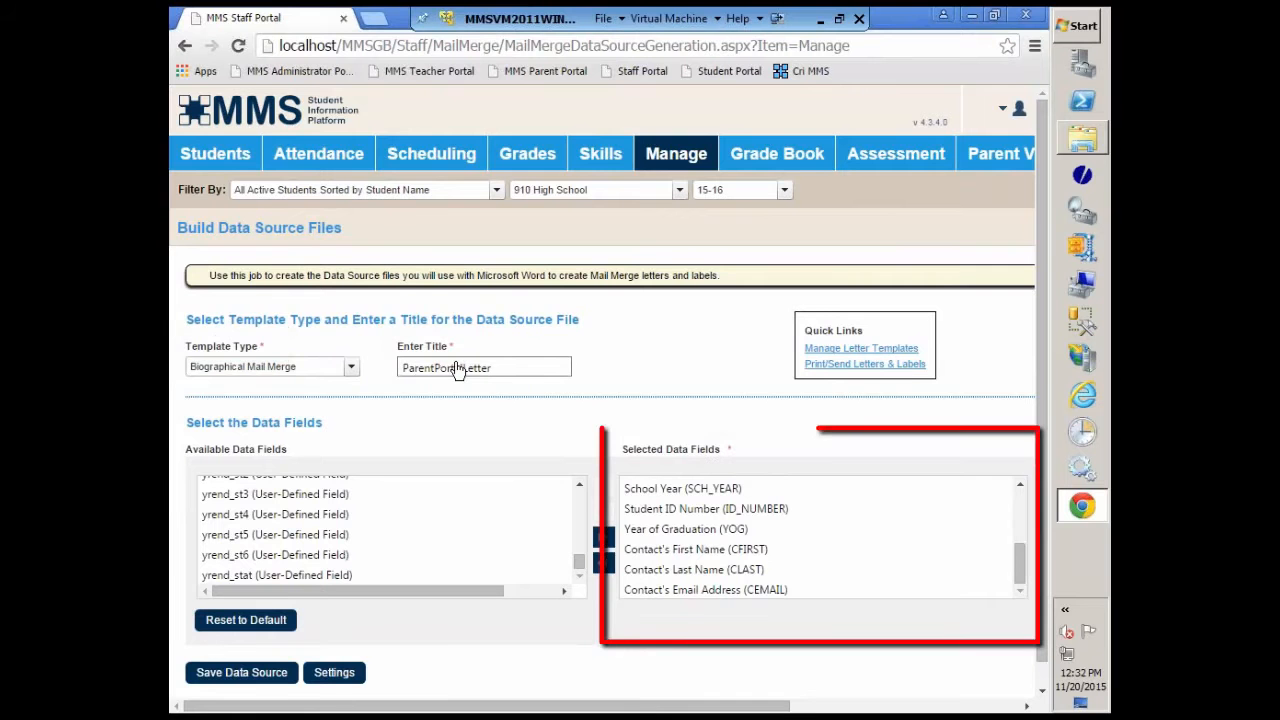
Step: Remove all selected data fields and restore them by recalling the Parent Portal Letter settings
{"action": "left_click", "coordinate": [604, 558]}
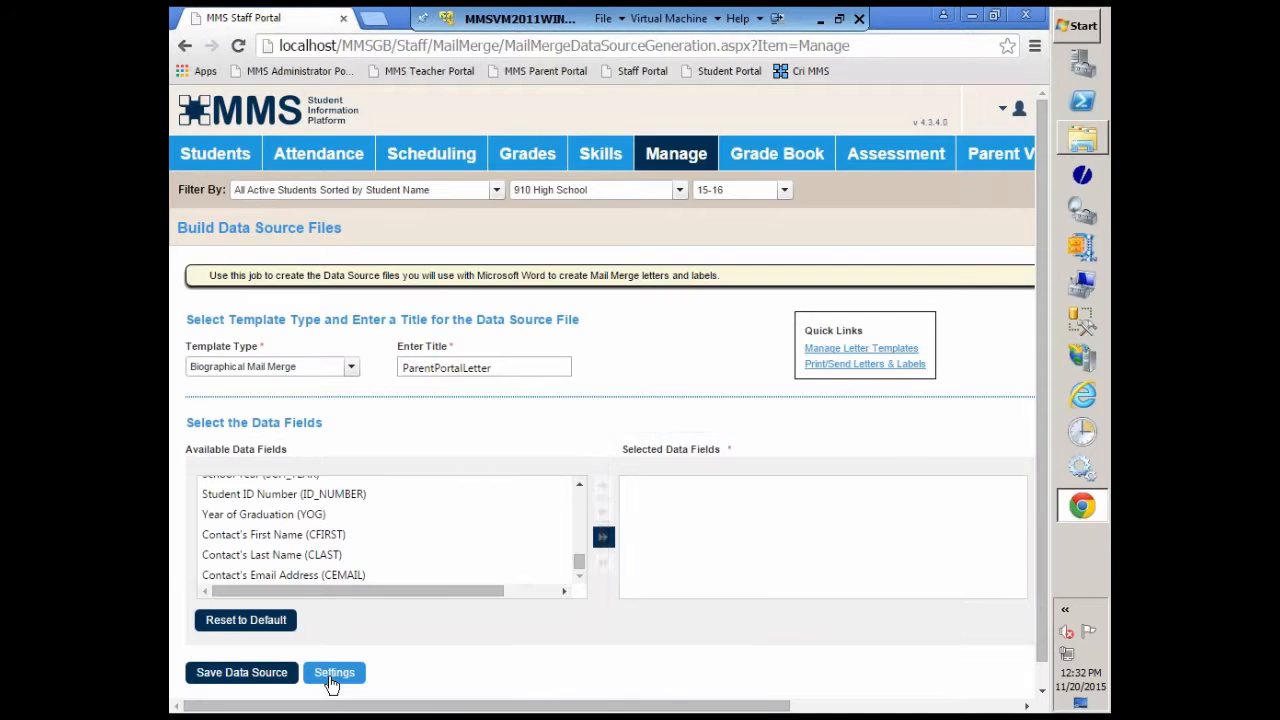
{"action": "left_click", "coordinate": [333, 673]}
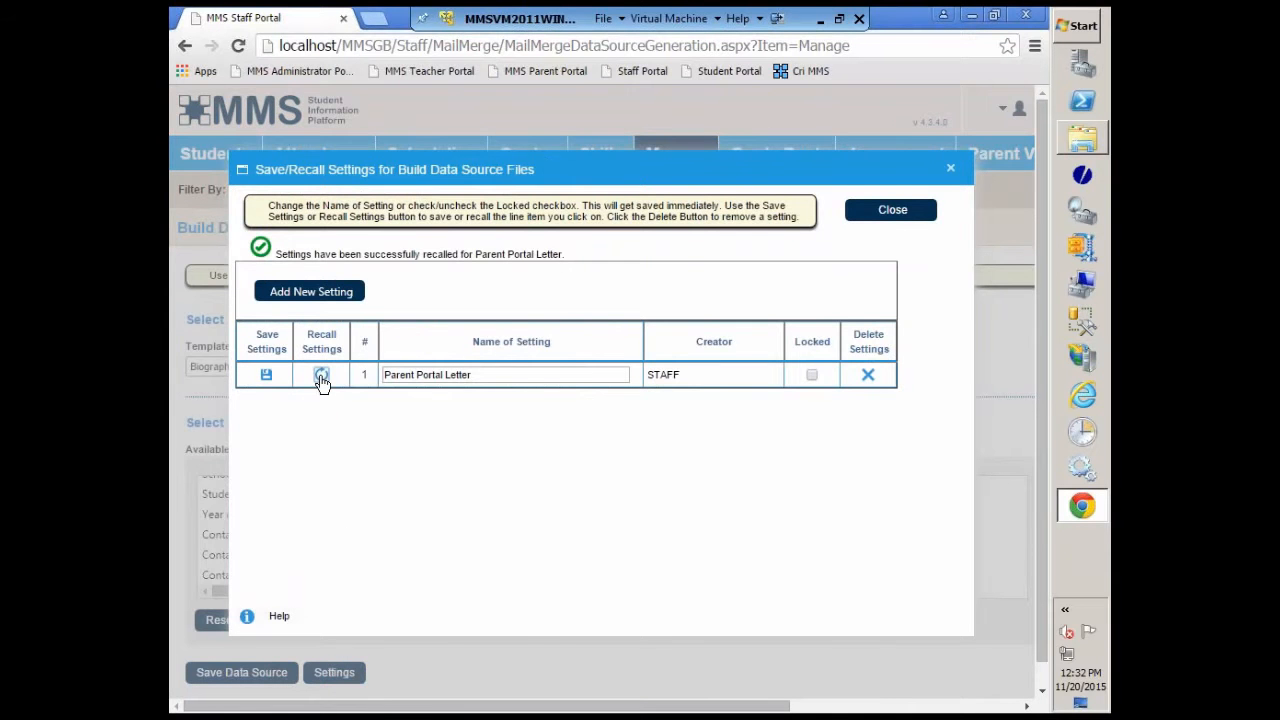
{"action": "left_click", "coordinate": [321, 376]}
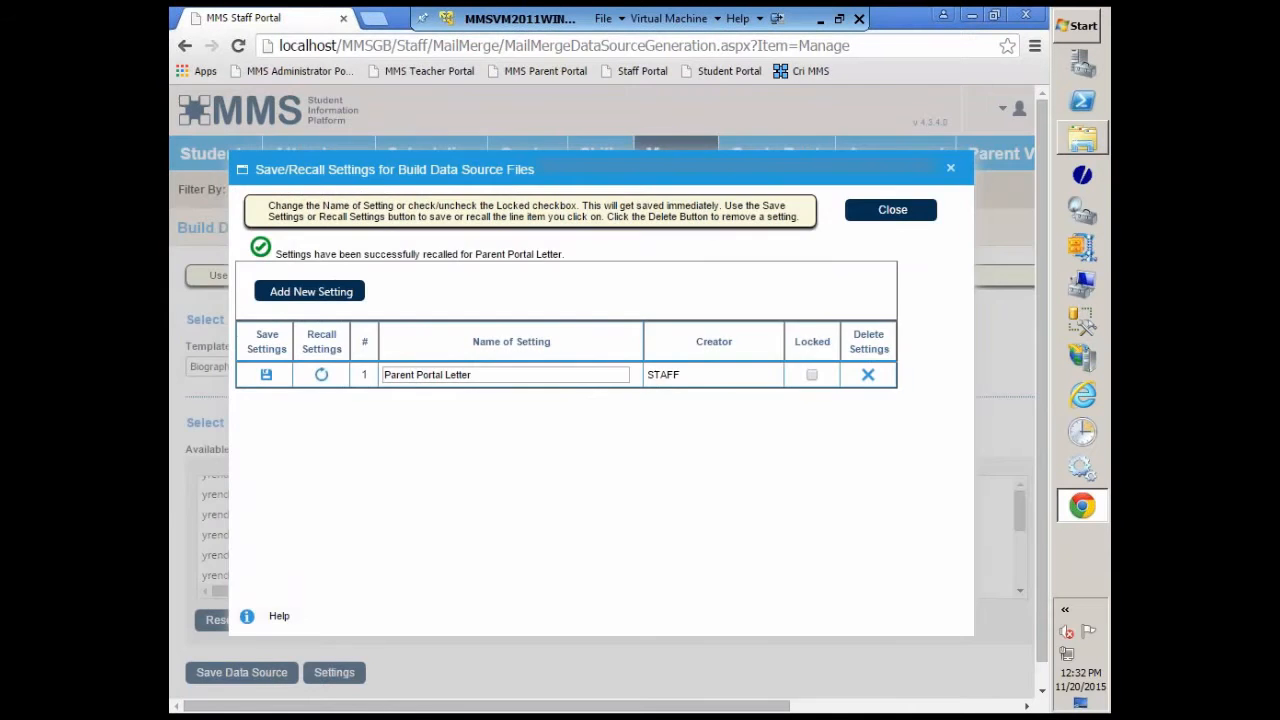
{"action": "left_click", "coordinate": [889, 214]}
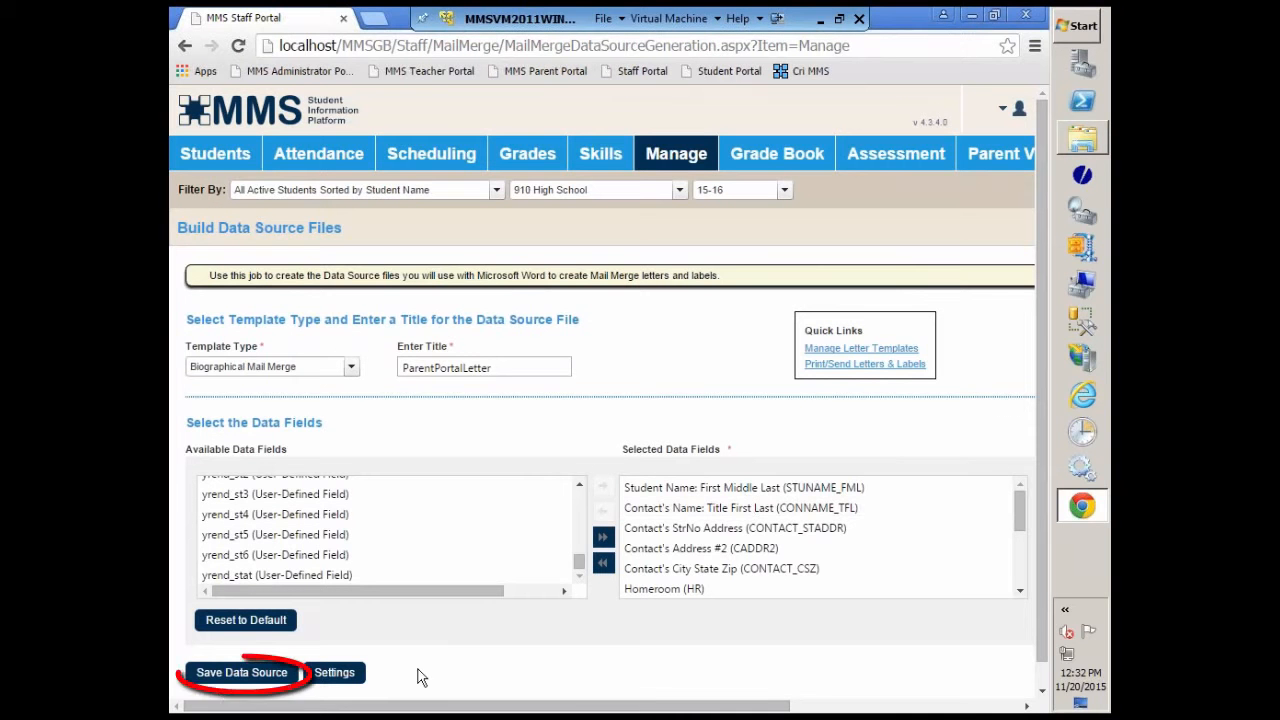
Step: Save the data source as ParentPortalLetter.csv, dismiss the download notice and minimize the browser
{"action": "left_click", "coordinate": [218, 681]}
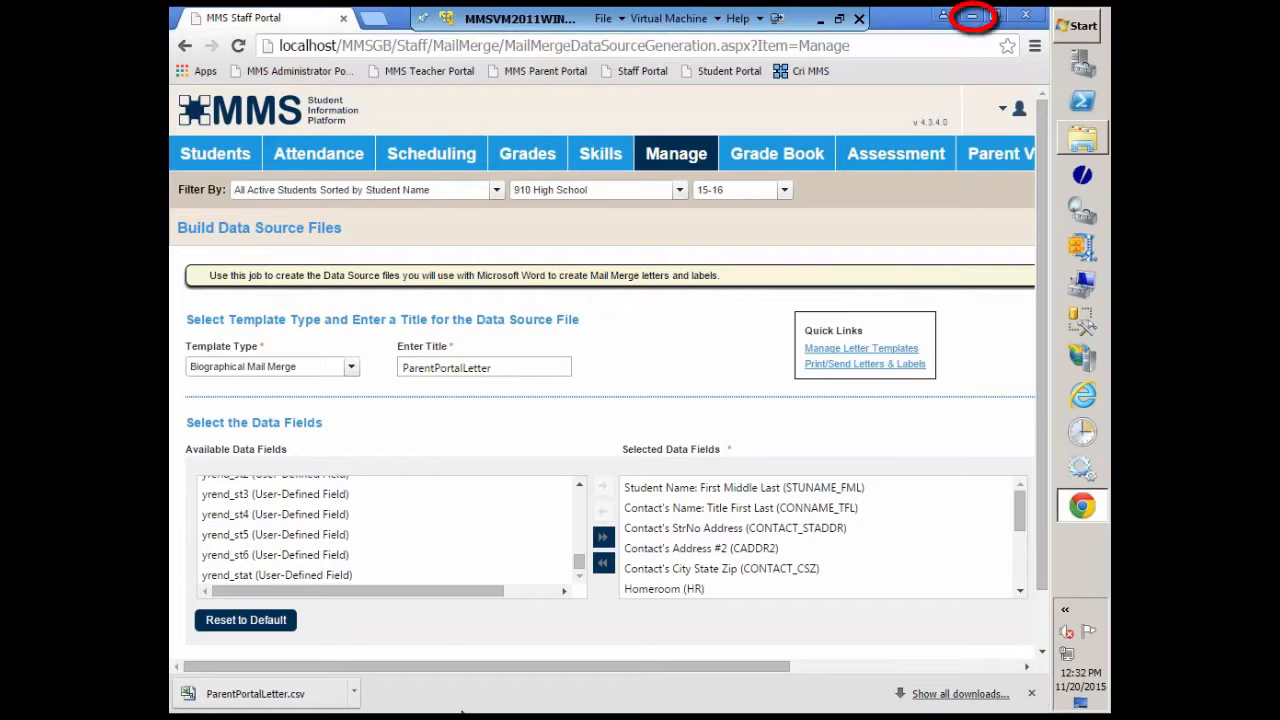
{"action": "left_click", "coordinate": [1032, 694]}
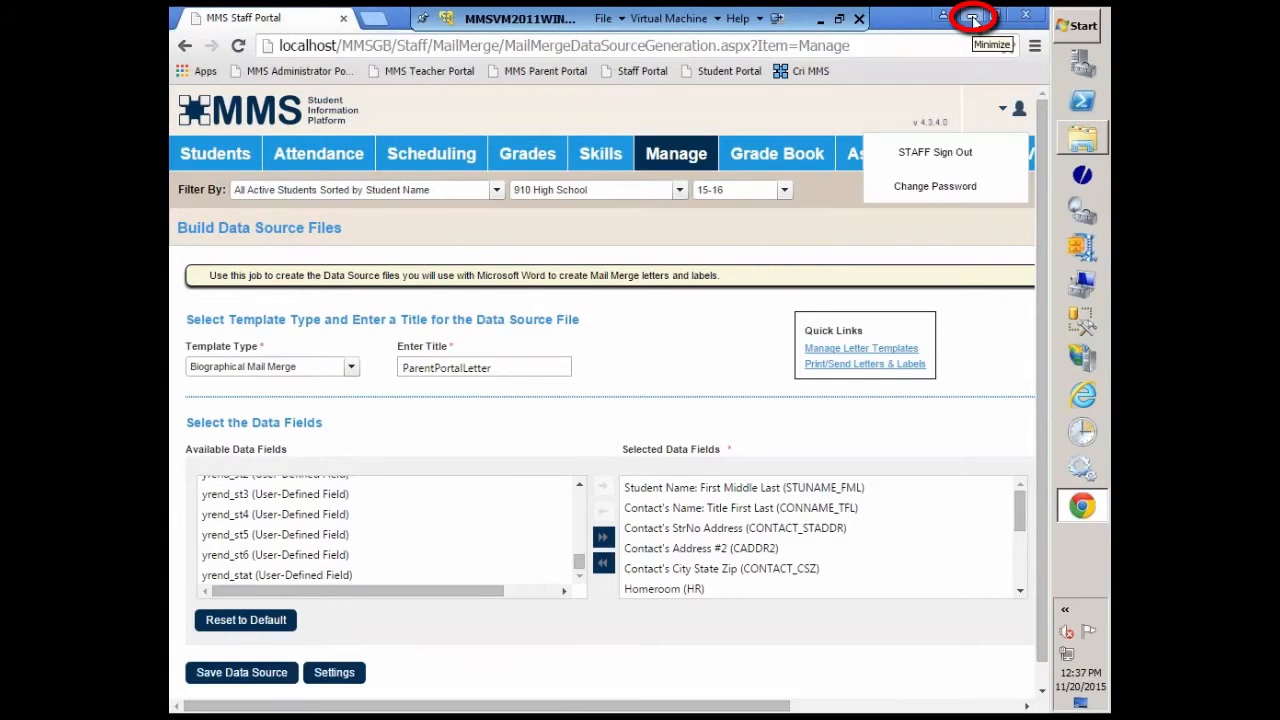
{"action": "left_click", "coordinate": [973, 19]}
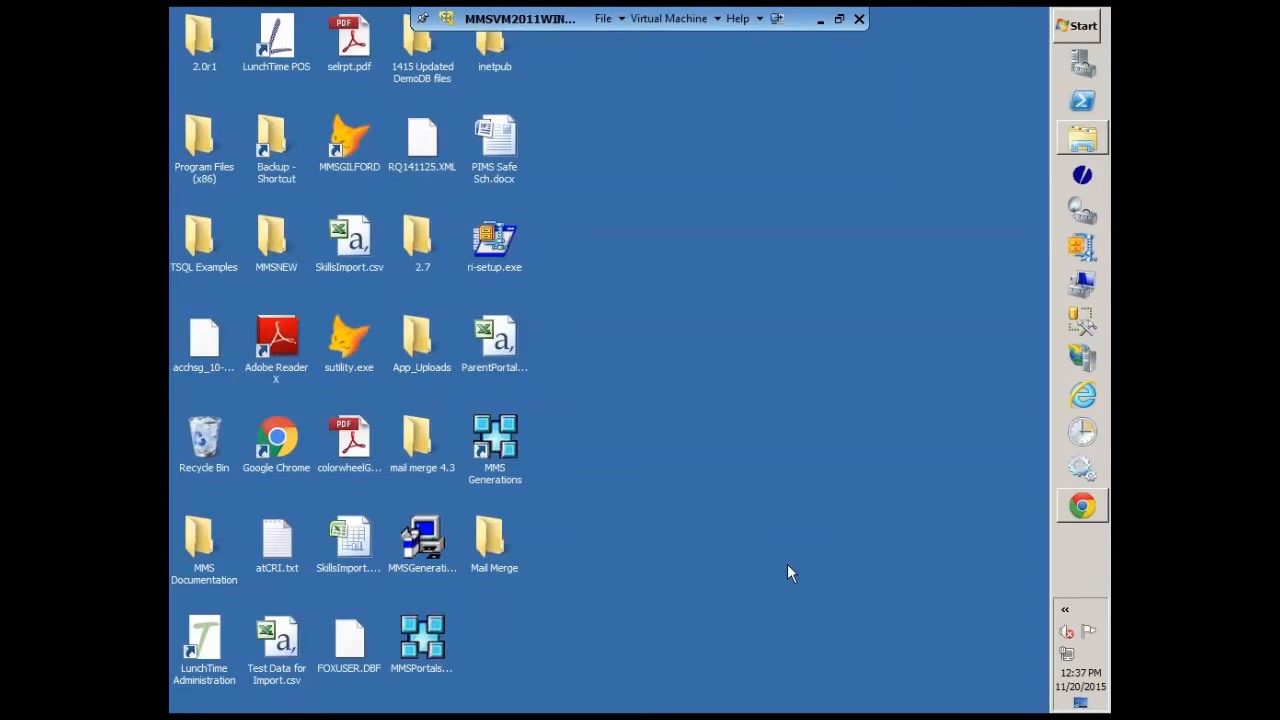
Step: Open PPLetter - Copy.doc from the Downloads folder in Microsoft Word and allow its data query to run
{"action": "left_click", "coordinate": [1082, 138]}
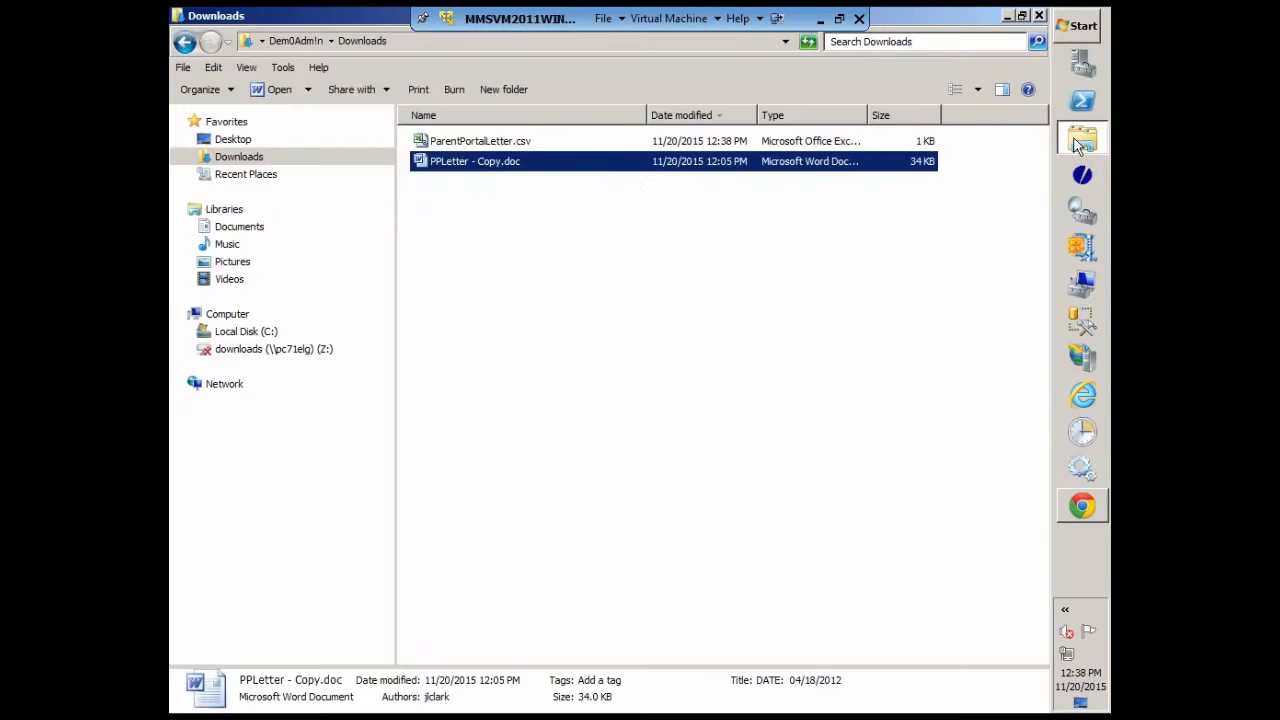
{"action": "left_click", "coordinate": [454, 213]}
{"action": "double_click", "coordinate": [455, 170]}
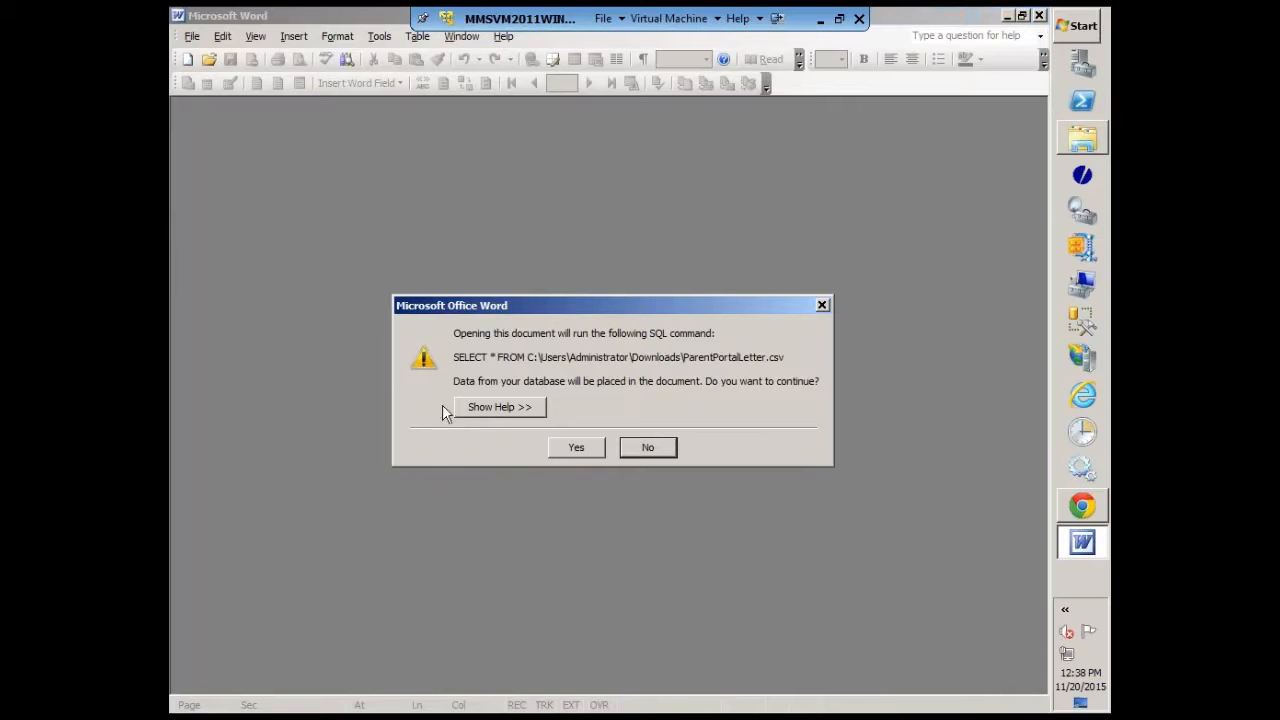
{"action": "left_click", "coordinate": [580, 450]}
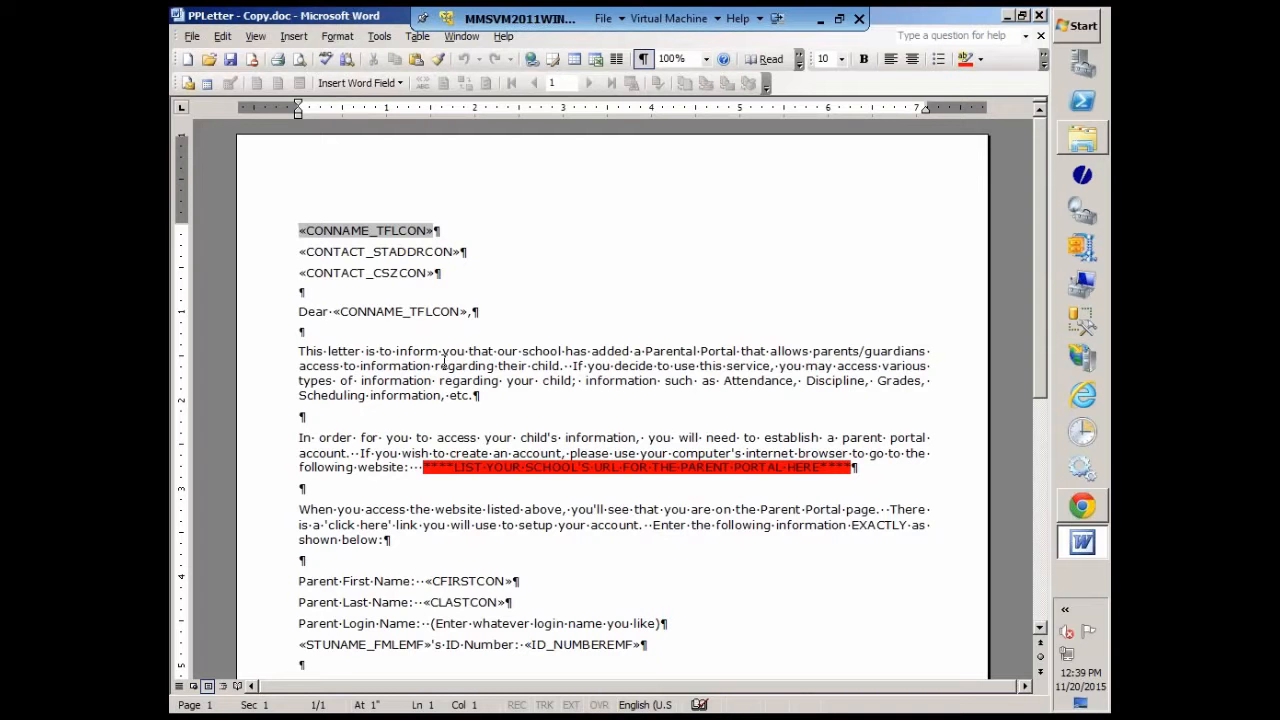
Step: Set the letter's main document type to Normal Word document
{"action": "left_click", "coordinate": [190, 82]}
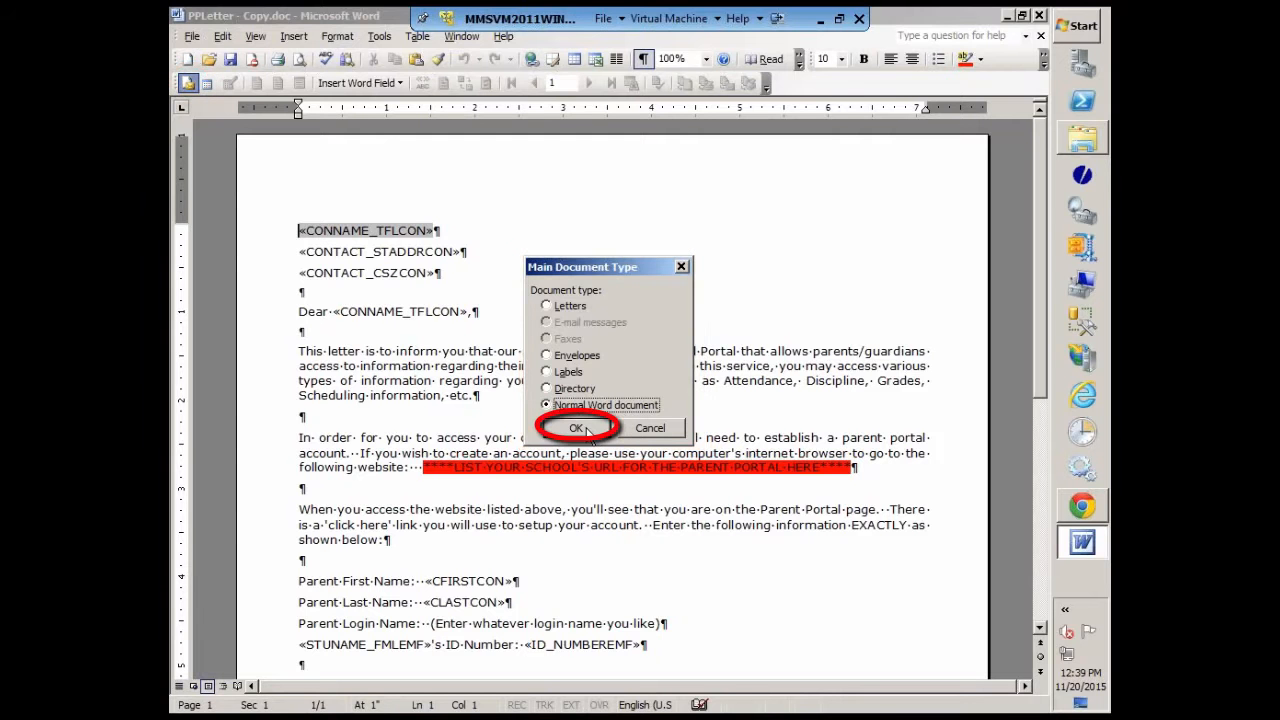
{"action": "left_click", "coordinate": [588, 430]}
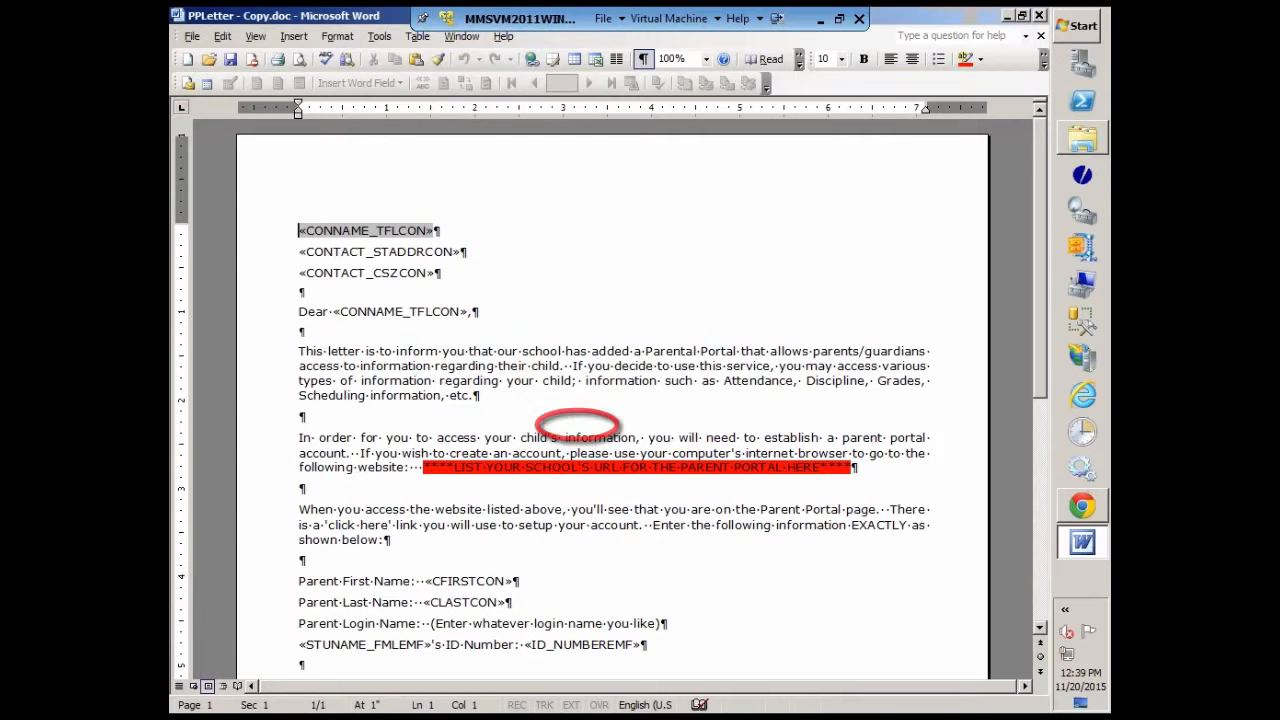
Step: Connect the letter to ParentPortalLetter.csv in the Downloads folder as its mail merge data source
{"action": "left_click", "coordinate": [209, 85]}
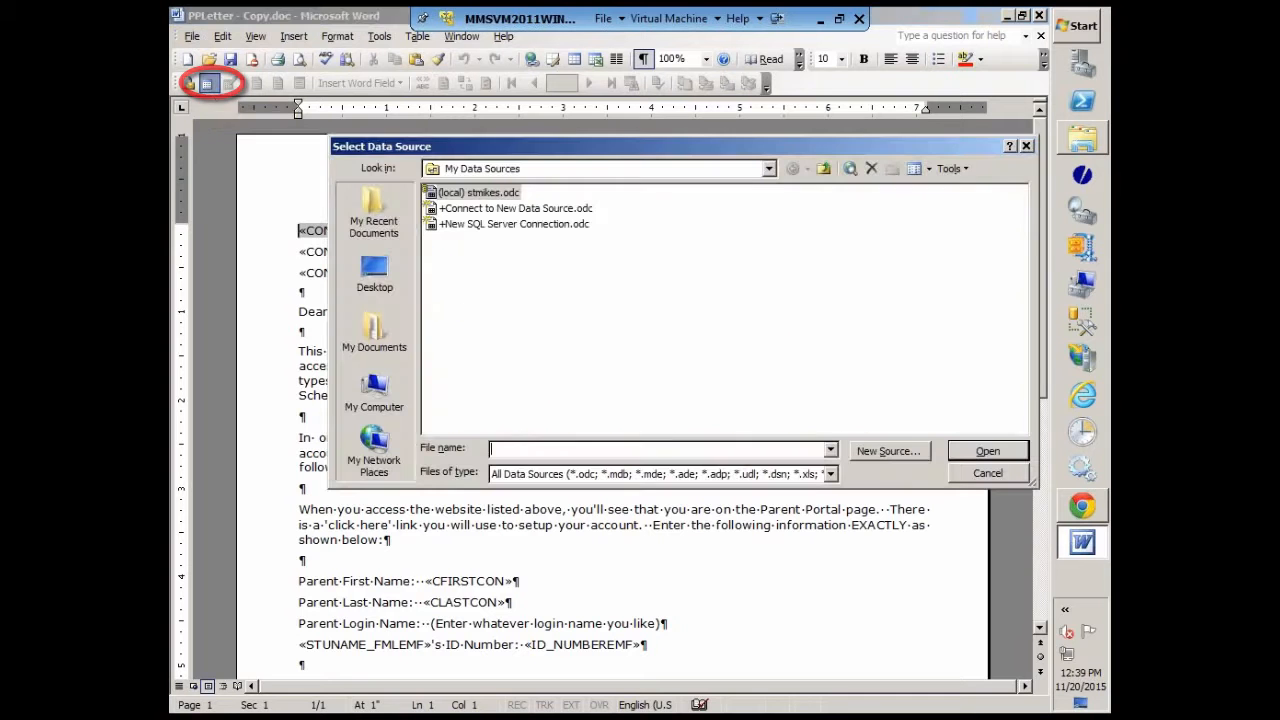
{"action": "left_click", "coordinate": [824, 170]}
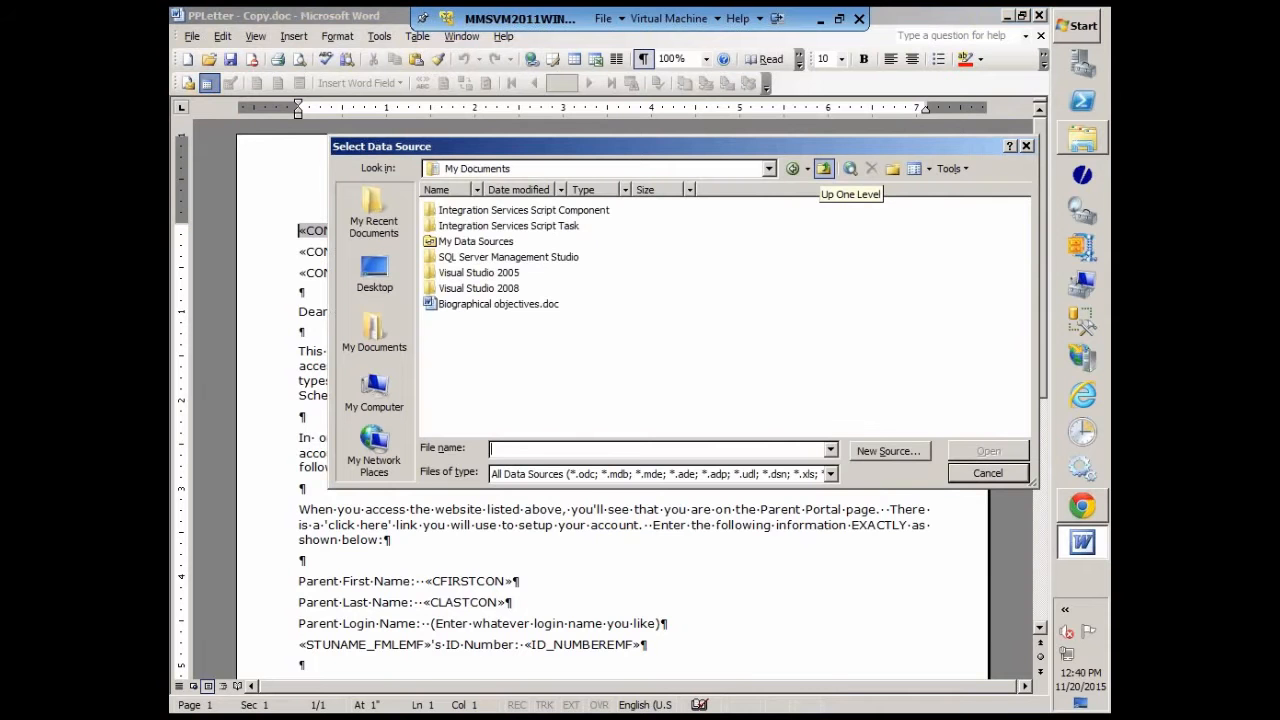
{"action": "left_click", "coordinate": [824, 170]}
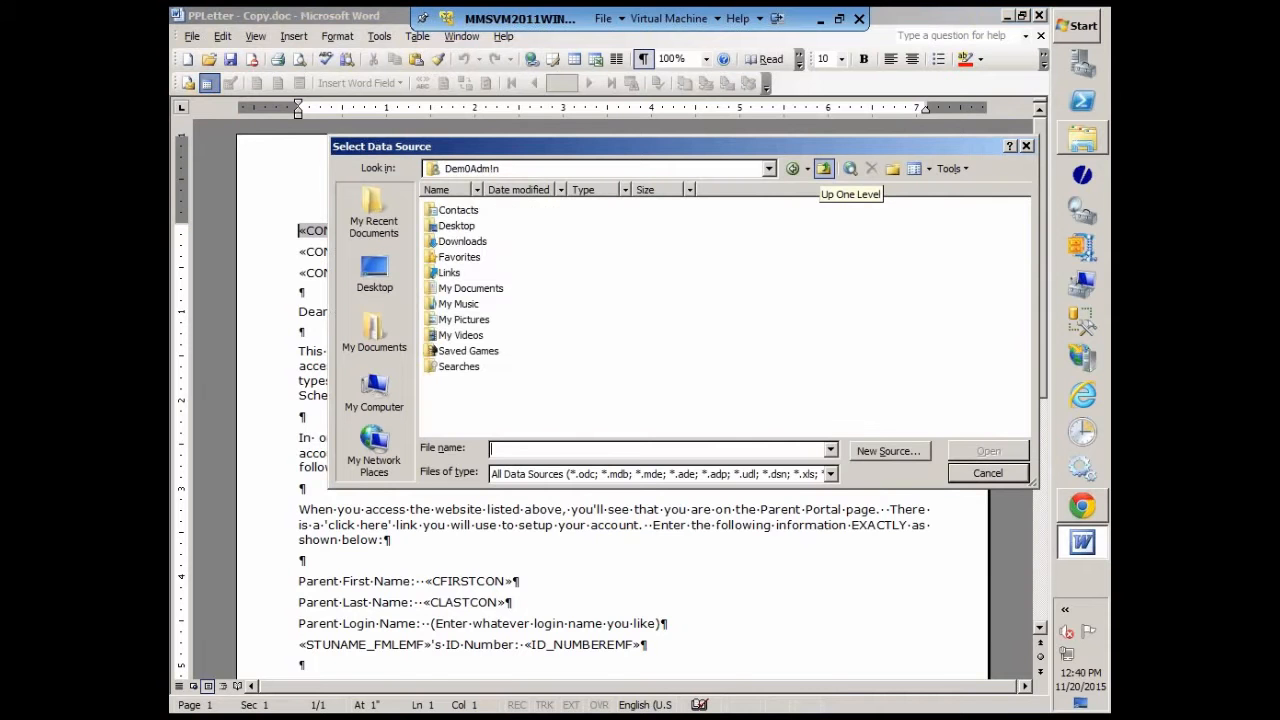
{"action": "left_click", "coordinate": [458, 243]}
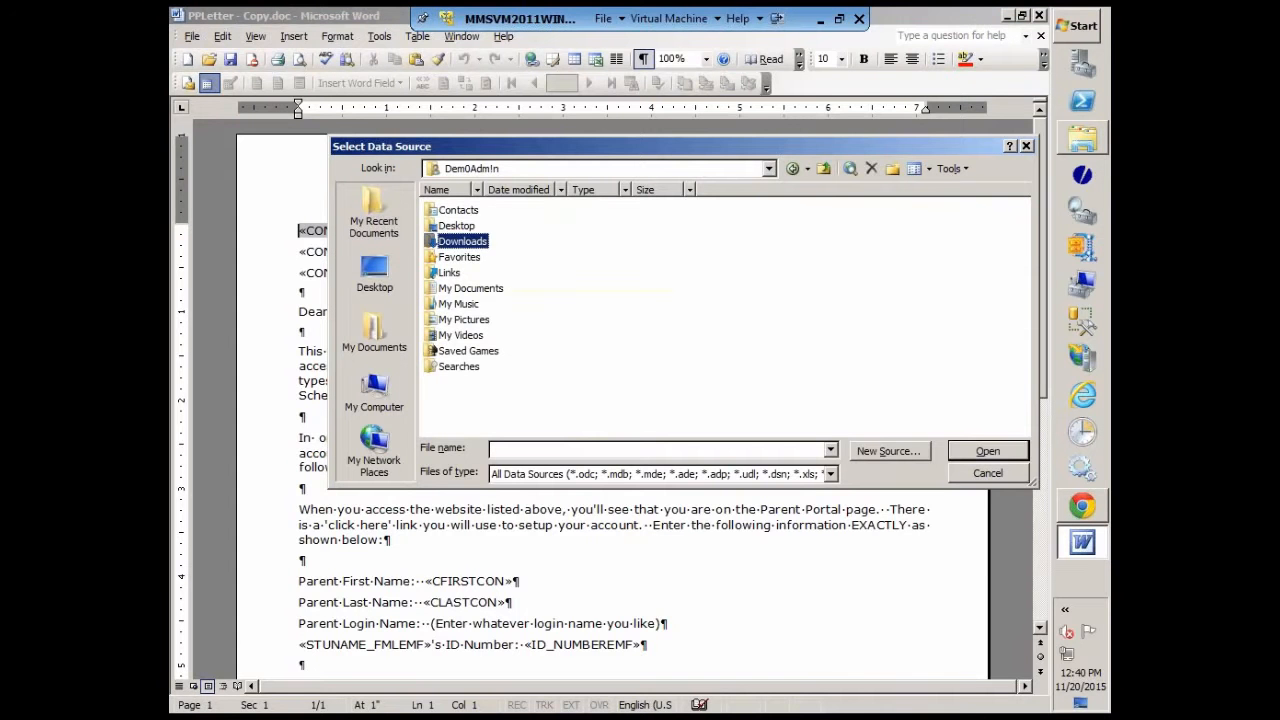
{"action": "double_click", "coordinate": [462, 241]}
{"action": "left_click", "coordinate": [477, 213]}
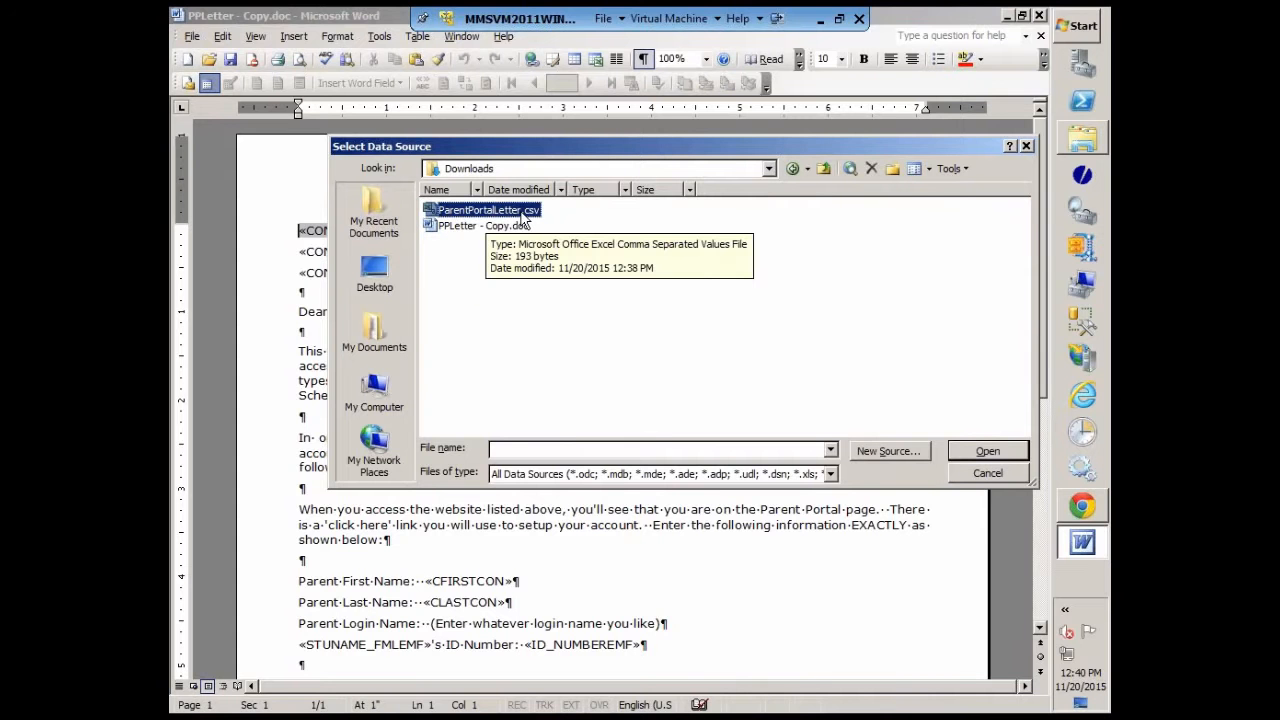
{"action": "left_click", "coordinate": [985, 451]}
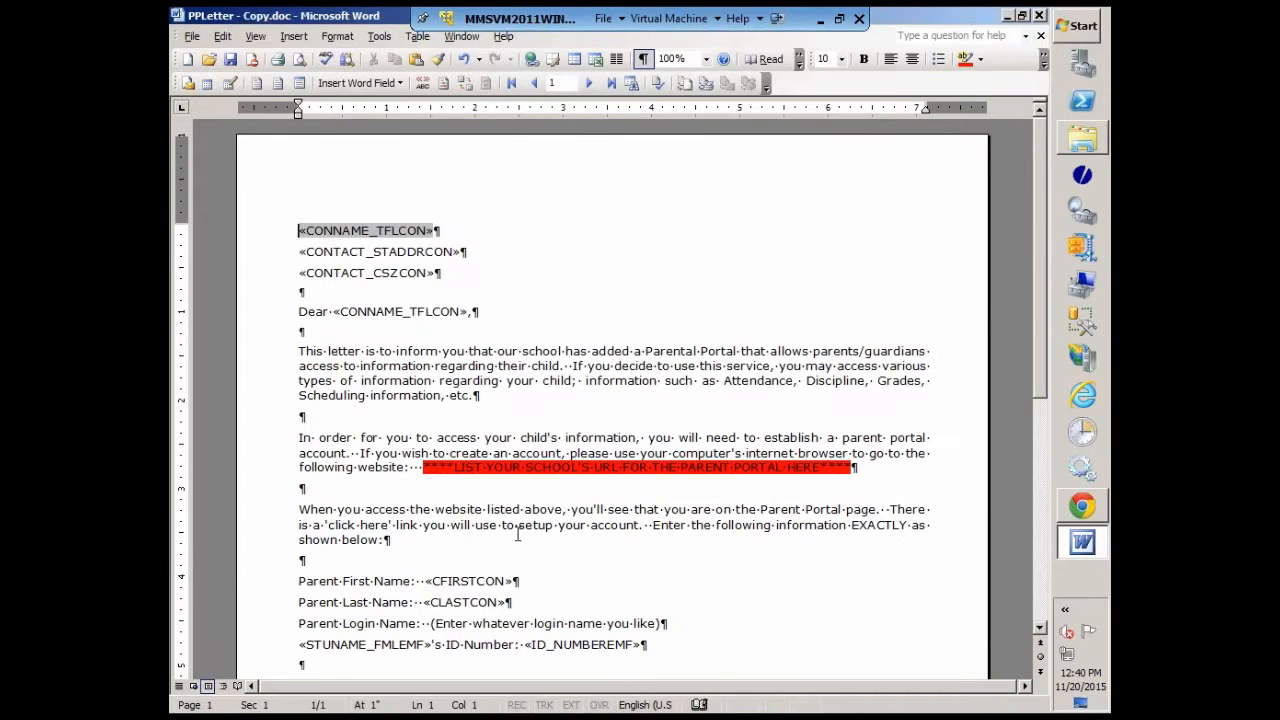
Step: Delete the CONNAME_TFLCON merge field from the "Dear" greeting line, keeping the comma
{"action": "left_click", "coordinate": [472, 312]}
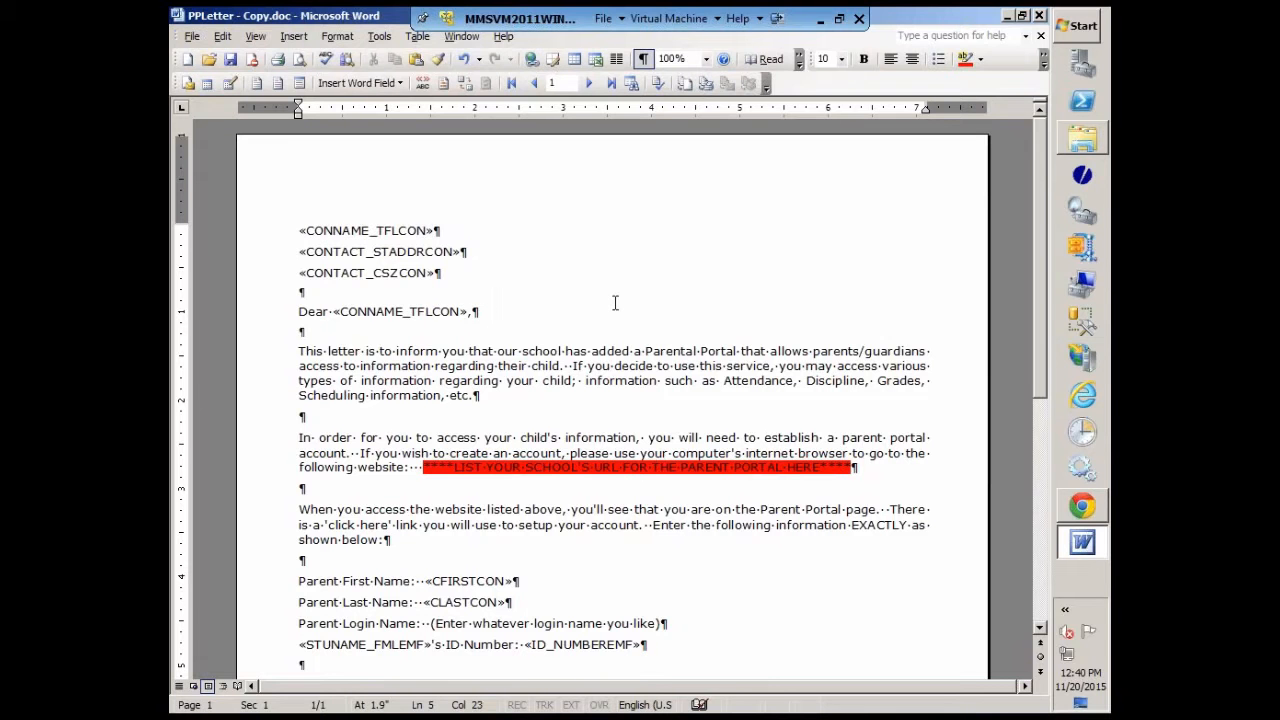
{"action": "key", "text": "Left"}
{"action": "key", "text": "Left"}
{"action": "key", "text": "Delete"}
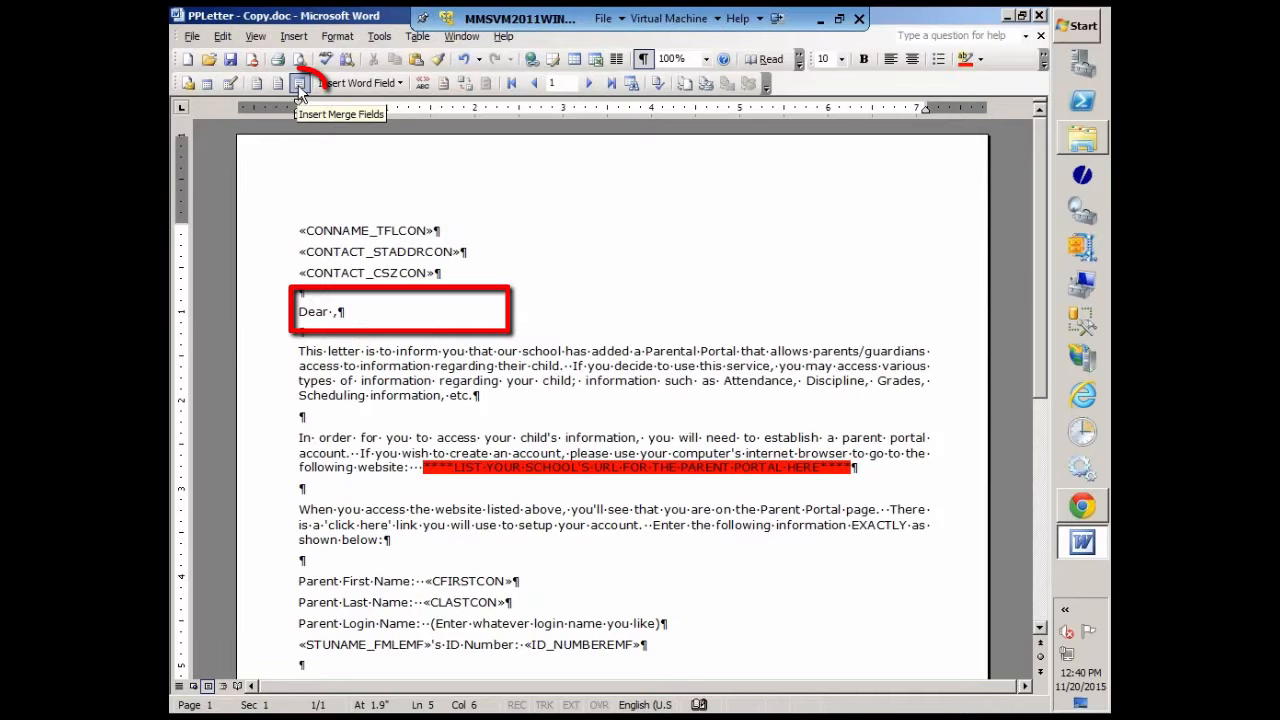
Step: Insert the CONNAME_TFLCON database merge field between "Dear" and the comma in the greeting line
{"action": "left_click", "coordinate": [303, 86]}
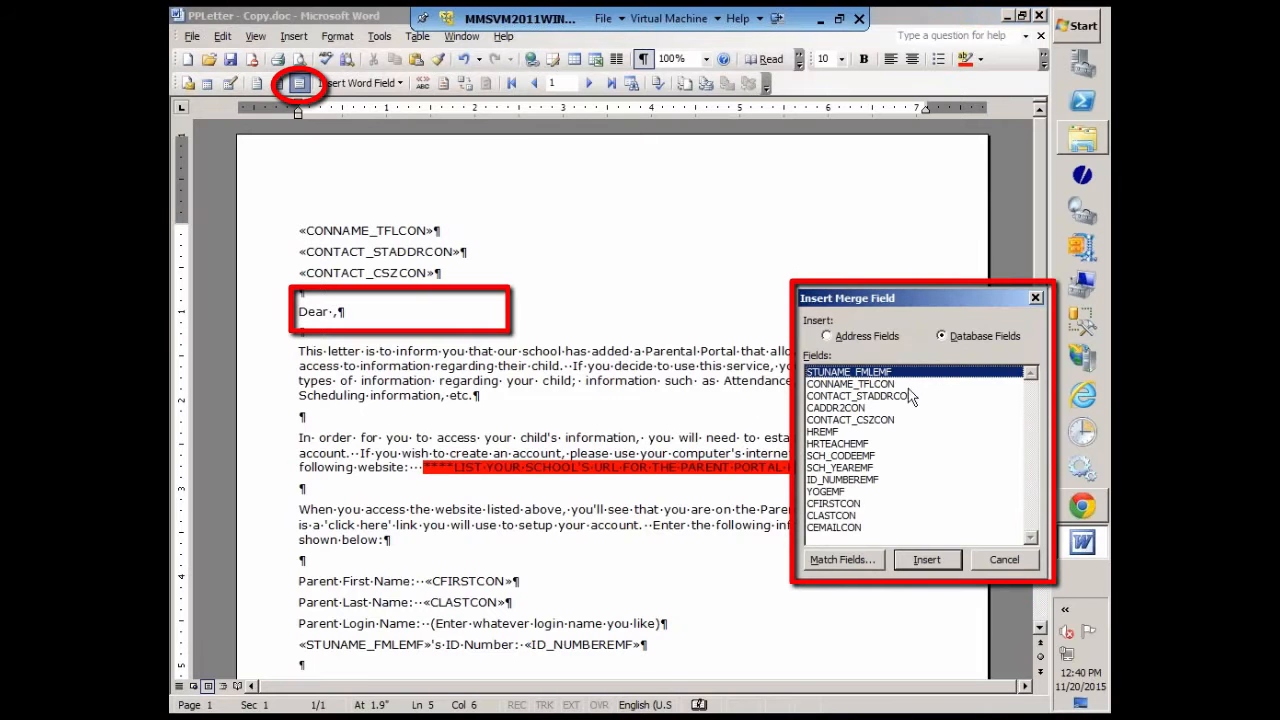
{"action": "left_click", "coordinate": [884, 386]}
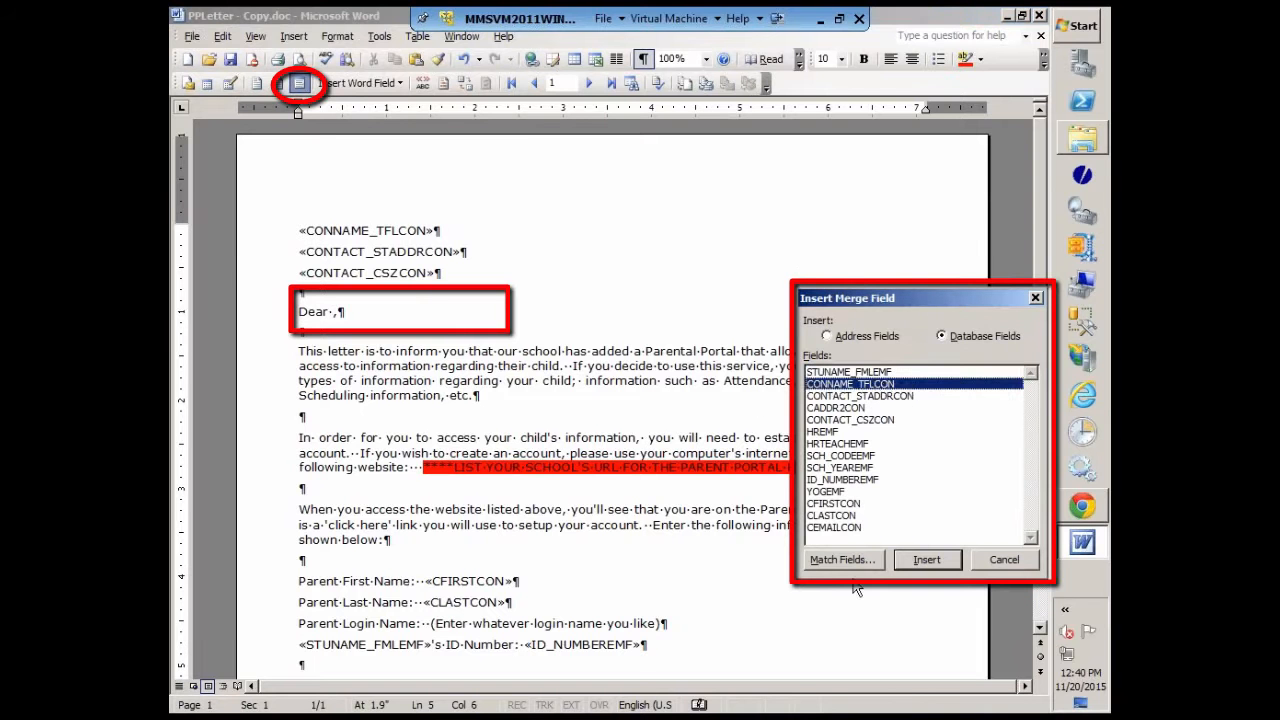
{"action": "left_click", "coordinate": [927, 561]}
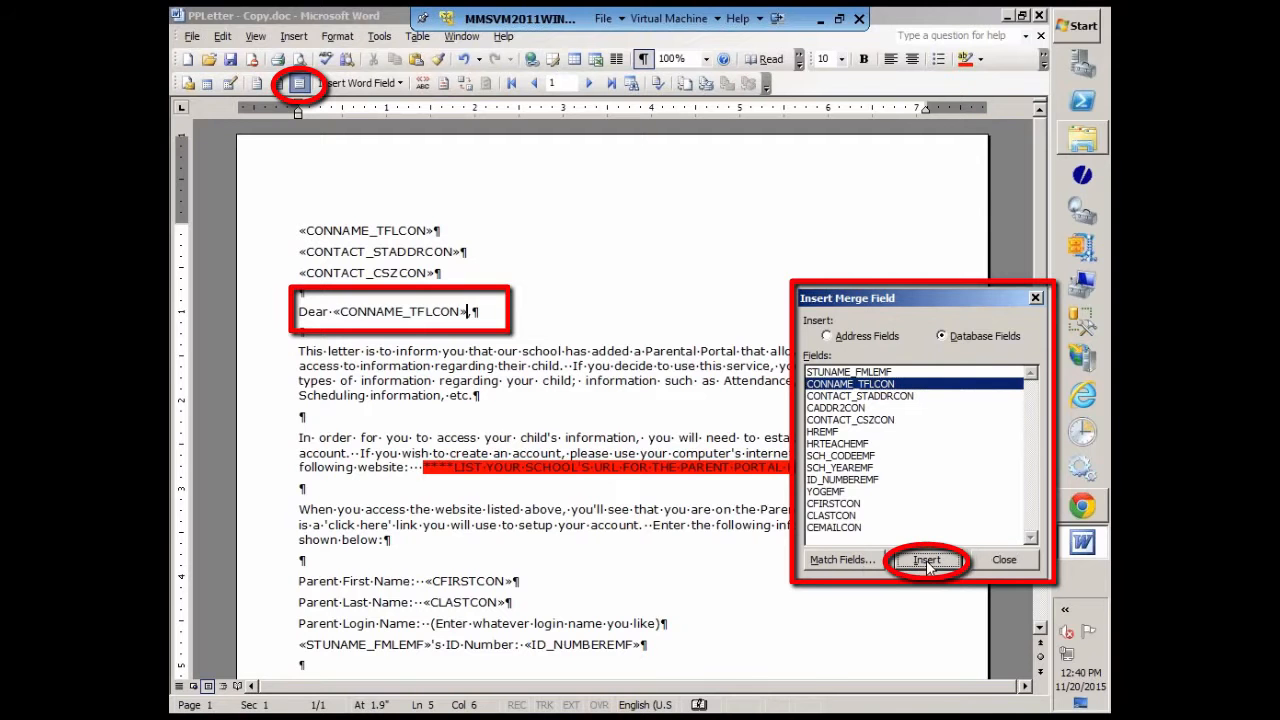
{"action": "left_click", "coordinate": [1003, 560]}
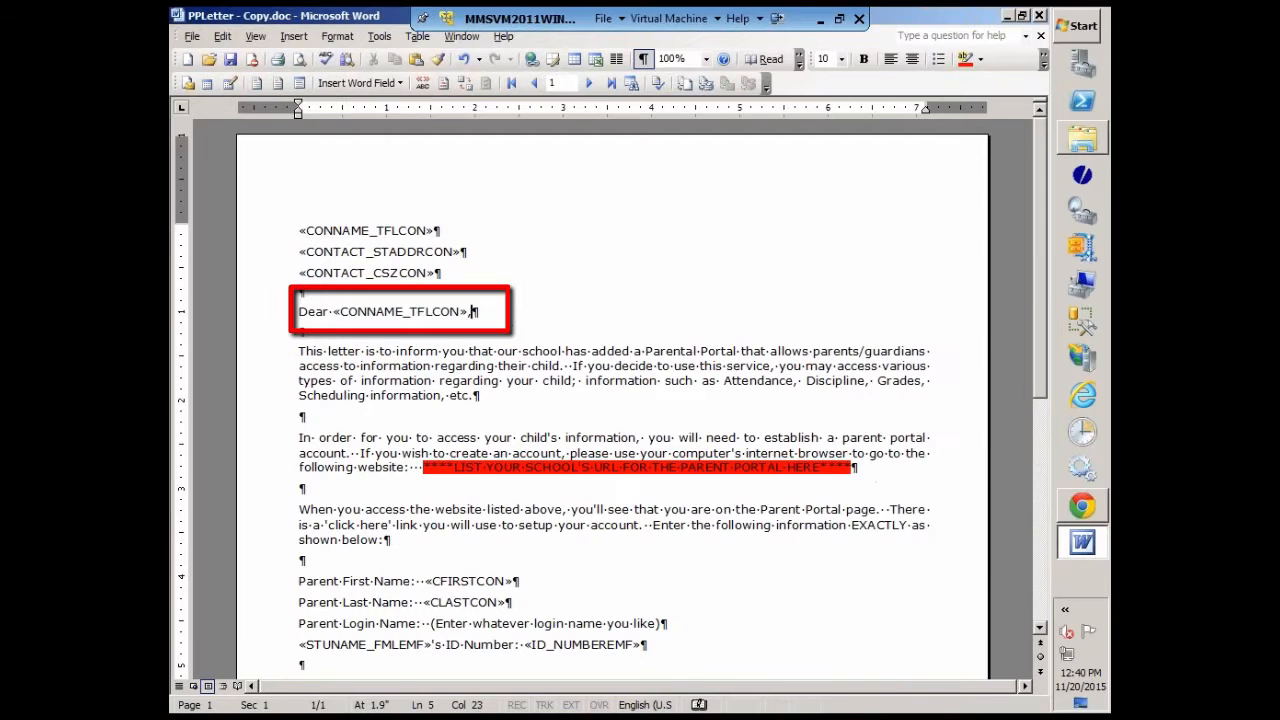
{"action": "type", "text": ","}
{"action": "left_click", "coordinate": [514, 398]}
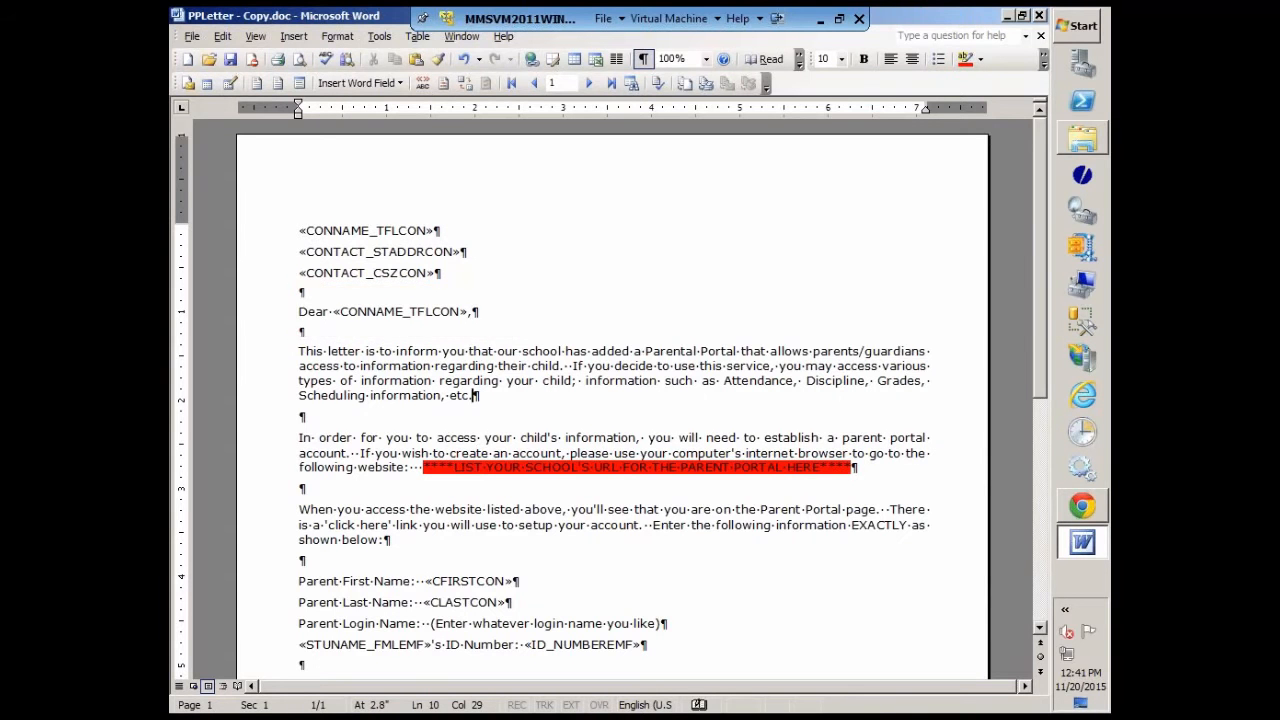
Step: Look through the rest of the letter, save it, and close both the document and Word
{"action": "scroll", "coordinate": [626, 460], "scroll_direction": "down", "scroll_amount": 2}
{"action": "scroll", "coordinate": [682, 455], "scroll_direction": "down", "scroll_amount": 3}
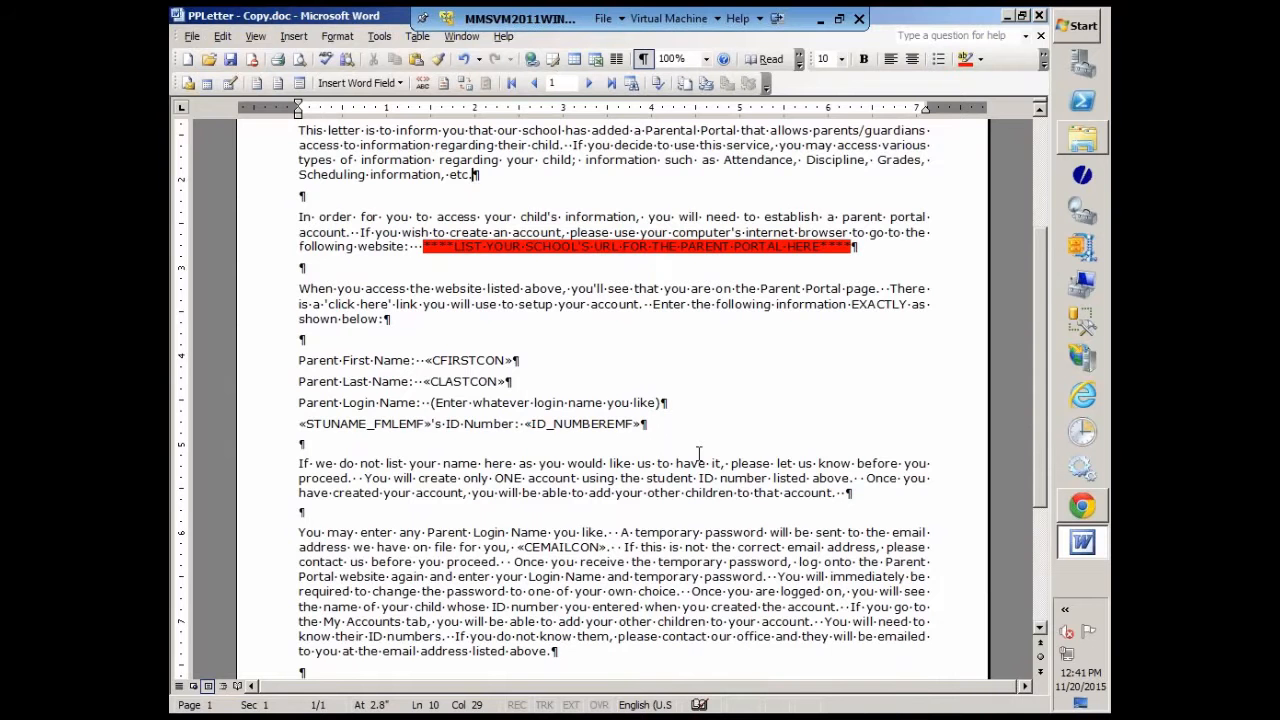
{"action": "scroll", "coordinate": [598, 484], "scroll_direction": "down", "scroll_amount": 3}
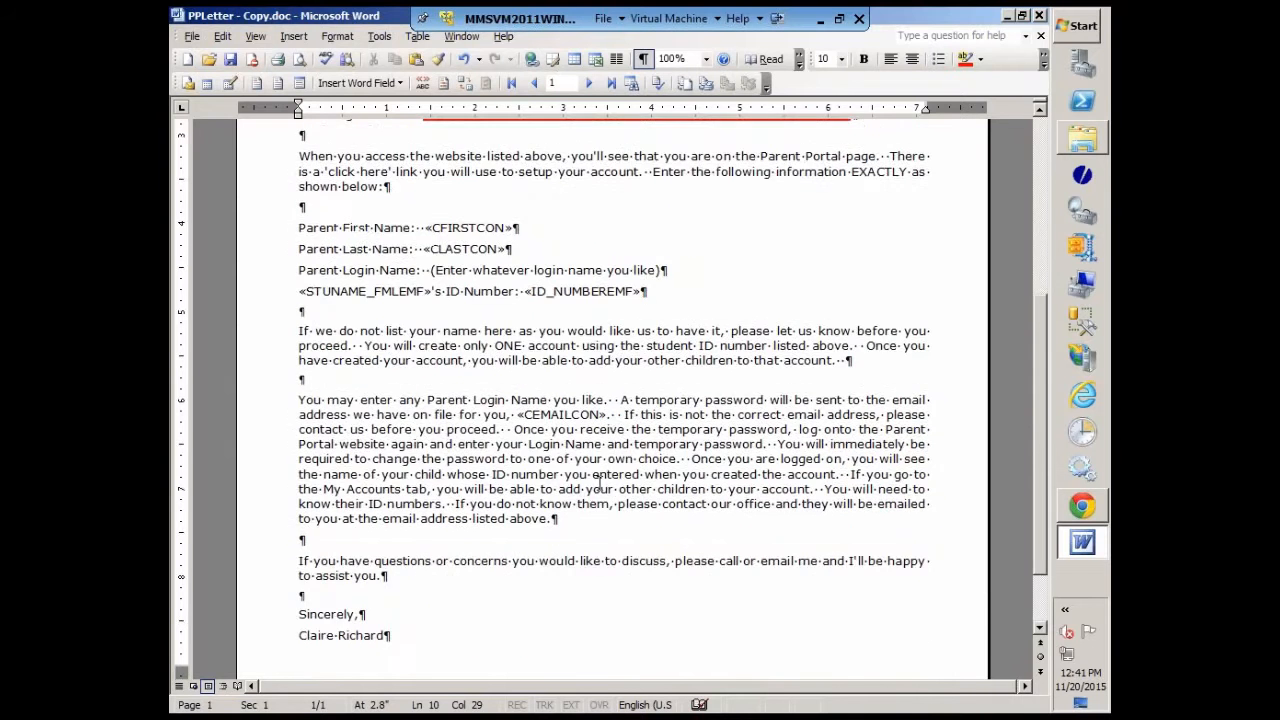
{"action": "scroll", "coordinate": [598, 484], "scroll_direction": "up", "scroll_amount": 7}
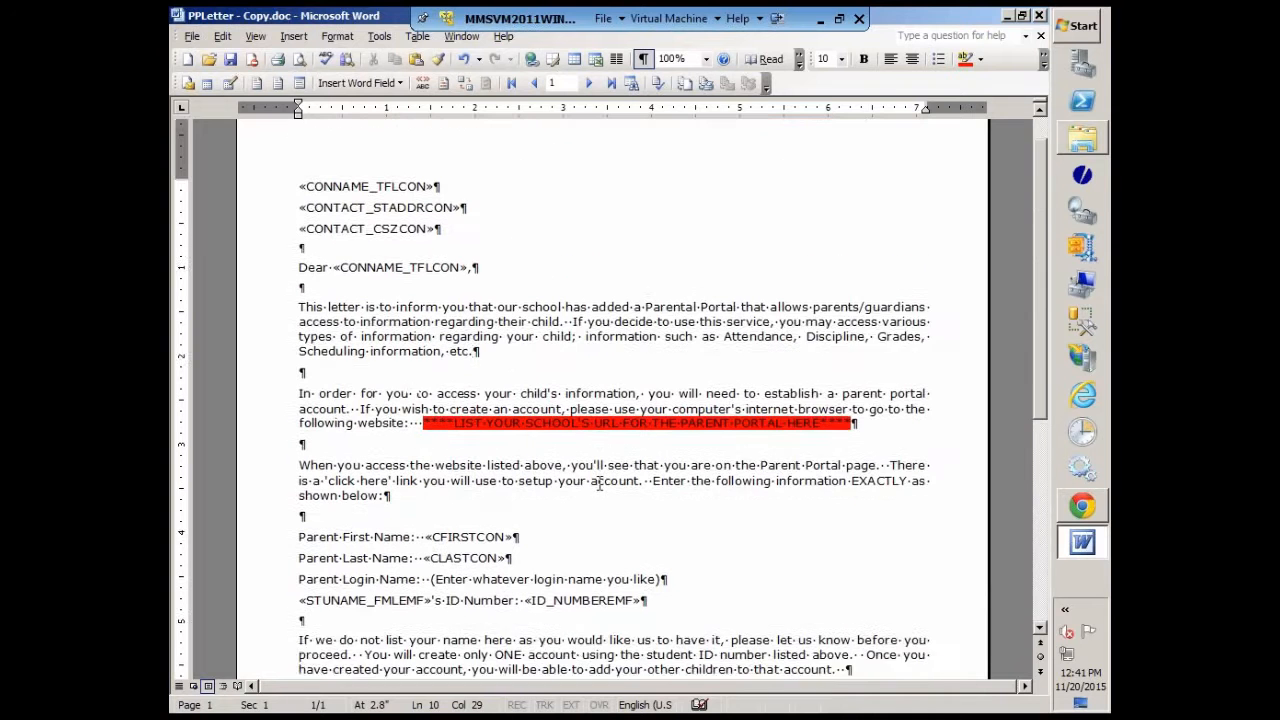
{"action": "scroll", "coordinate": [599, 484], "scroll_direction": "up", "scroll_amount": 1}
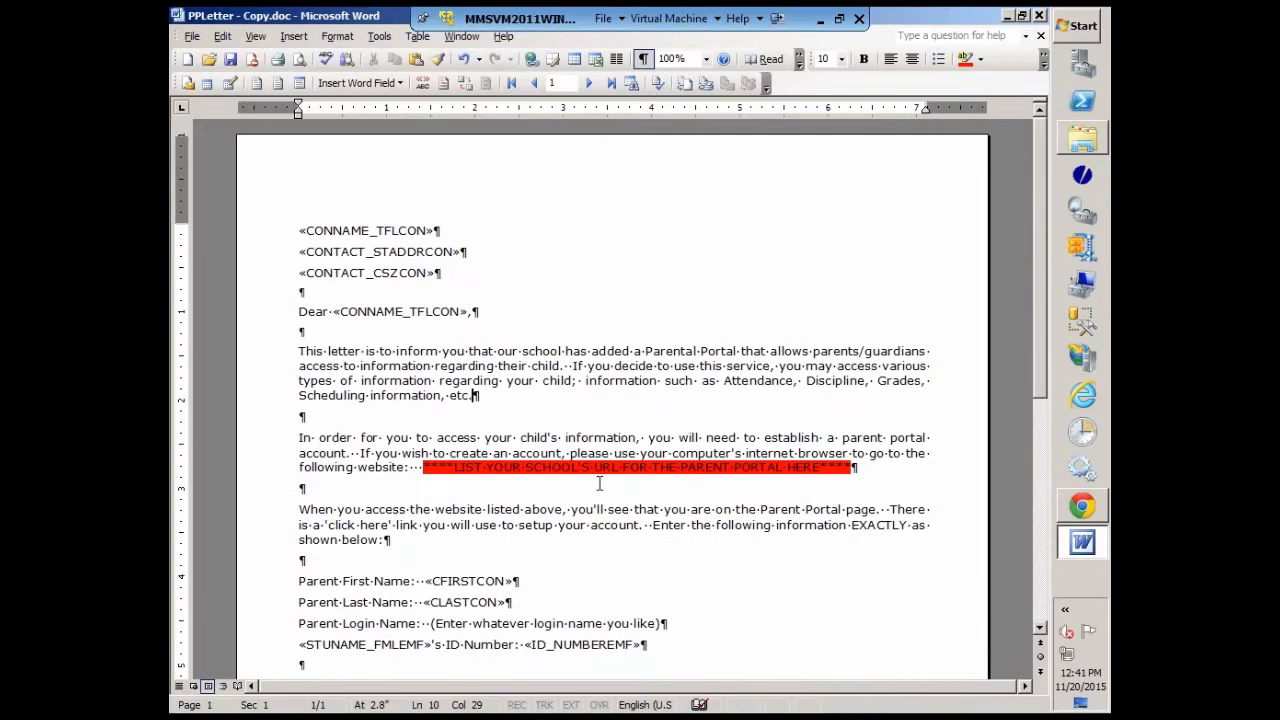
{"action": "left_click", "coordinate": [230, 60]}
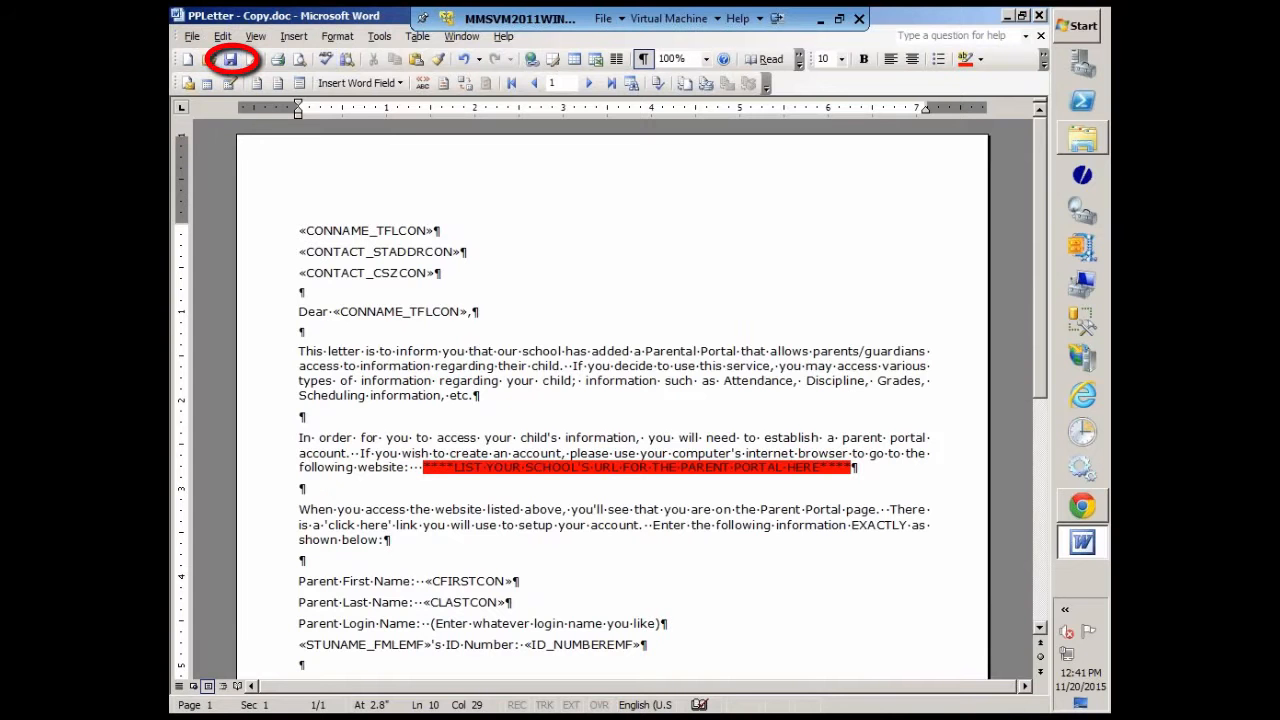
{"action": "left_click", "coordinate": [1040, 37]}
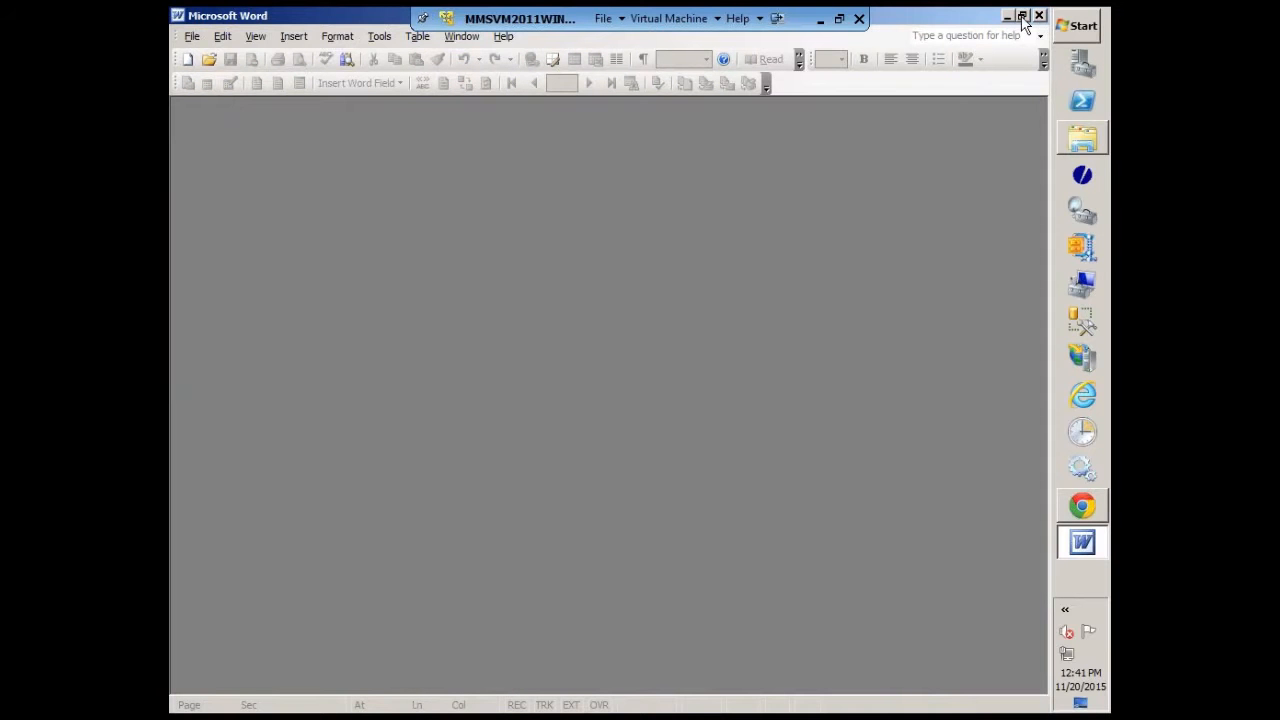
{"action": "left_click", "coordinate": [1039, 17]}
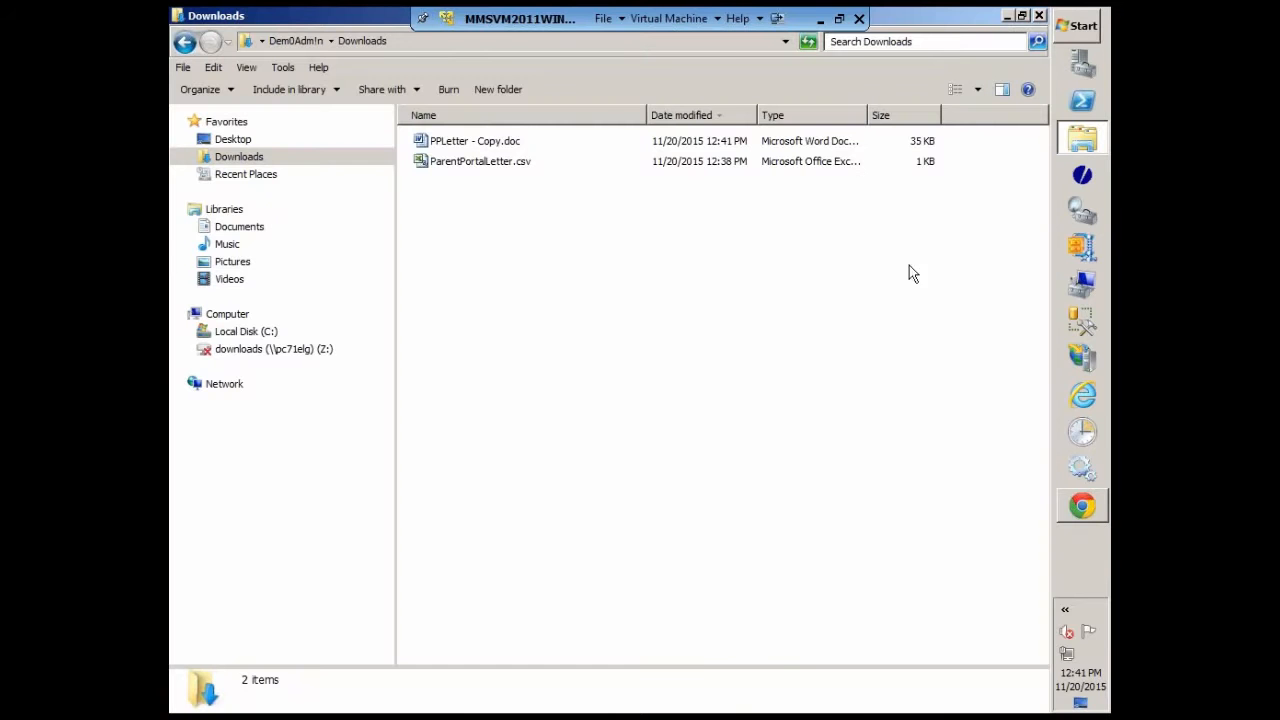
Step: Switch to the MMS Staff Portal in Chrome and open the Manage Letter Templates page
{"action": "mouse_move", "coordinate": [1086, 515]}
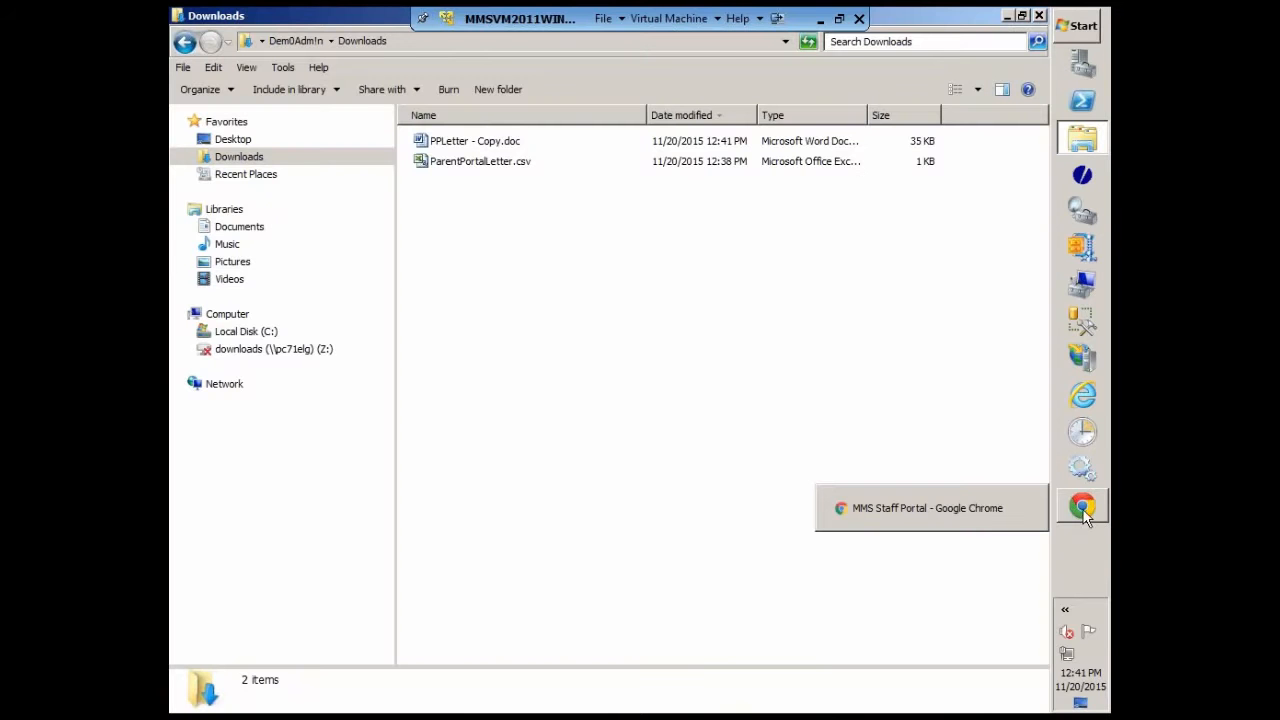
{"action": "left_click", "coordinate": [972, 507]}
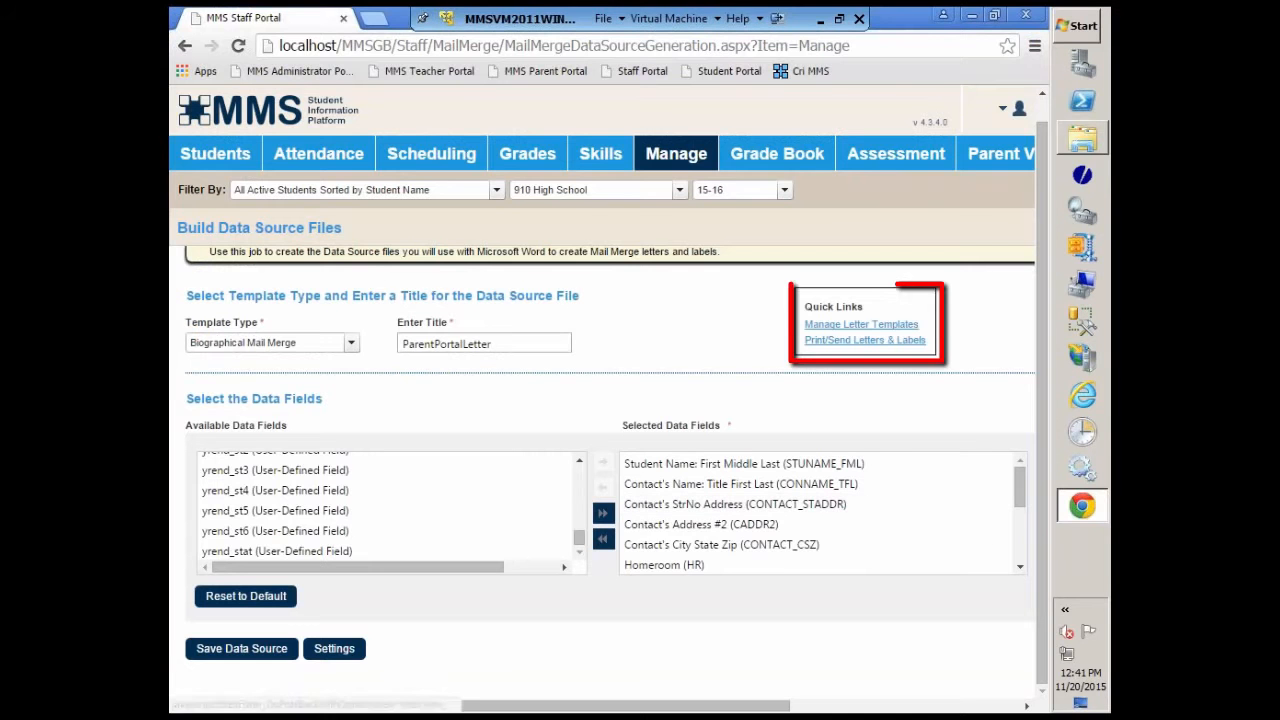
{"action": "left_click", "coordinate": [825, 330]}
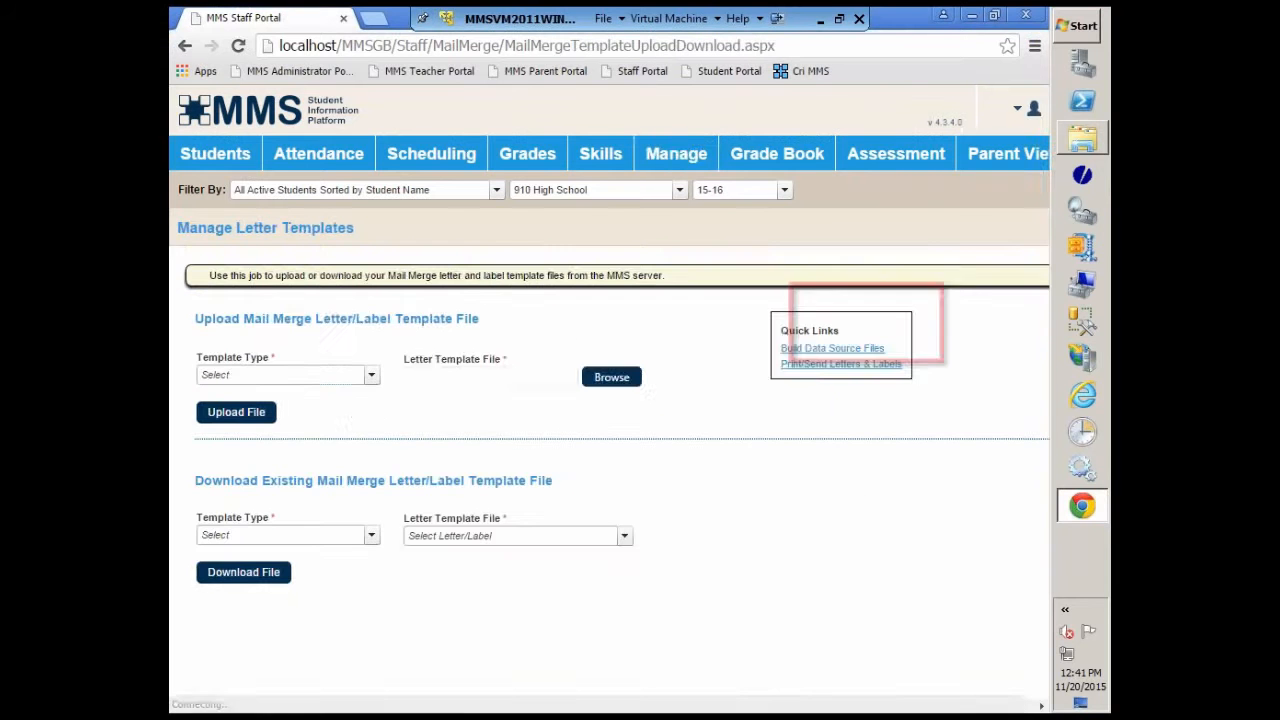
{"action": "mouse_move", "coordinate": [686, 154]}
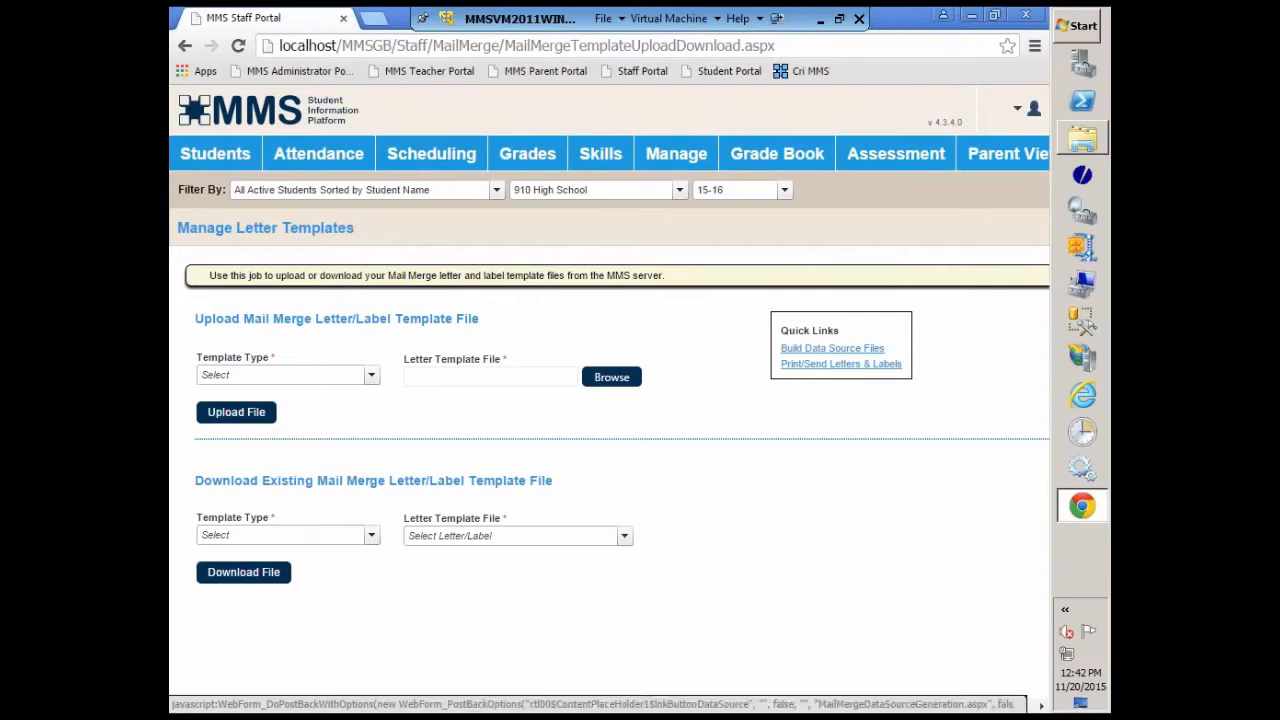
Step: Set the upload template type to Biographical Mail Merge and attach PPLetter - Copy.doc from Downloads as the letter template file
{"action": "left_click", "coordinate": [371, 375]}
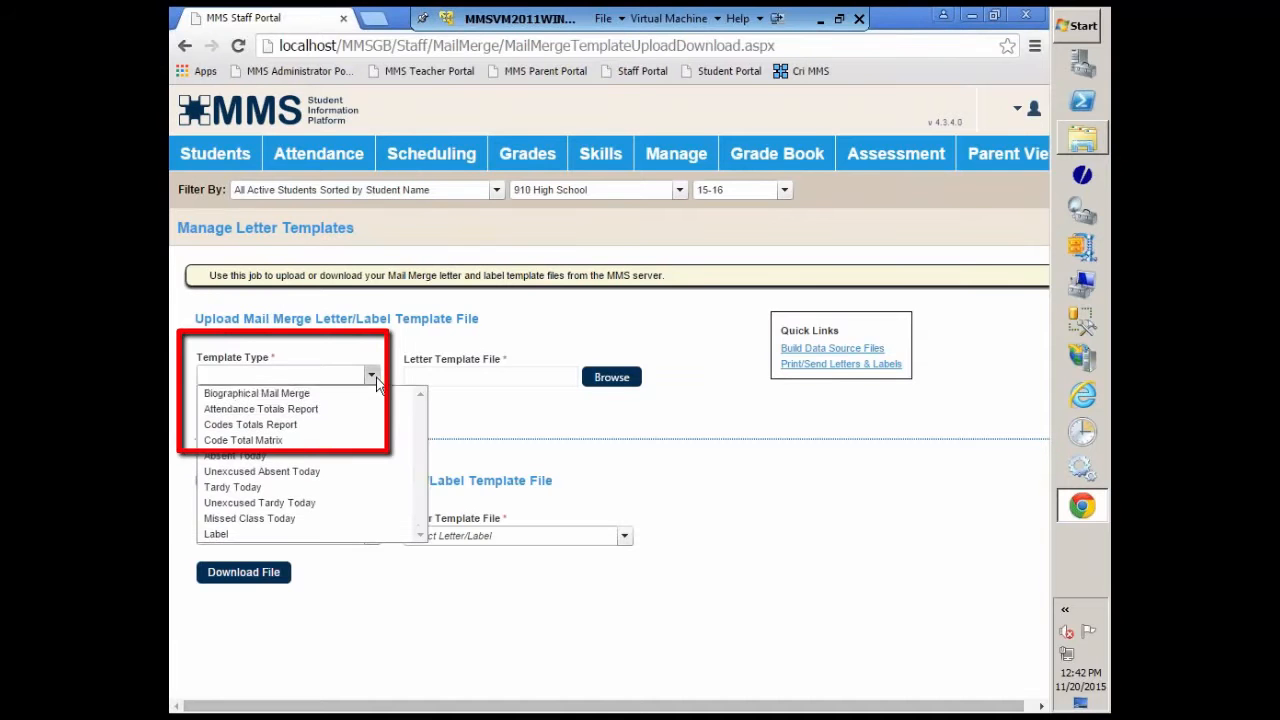
{"action": "left_click", "coordinate": [285, 395]}
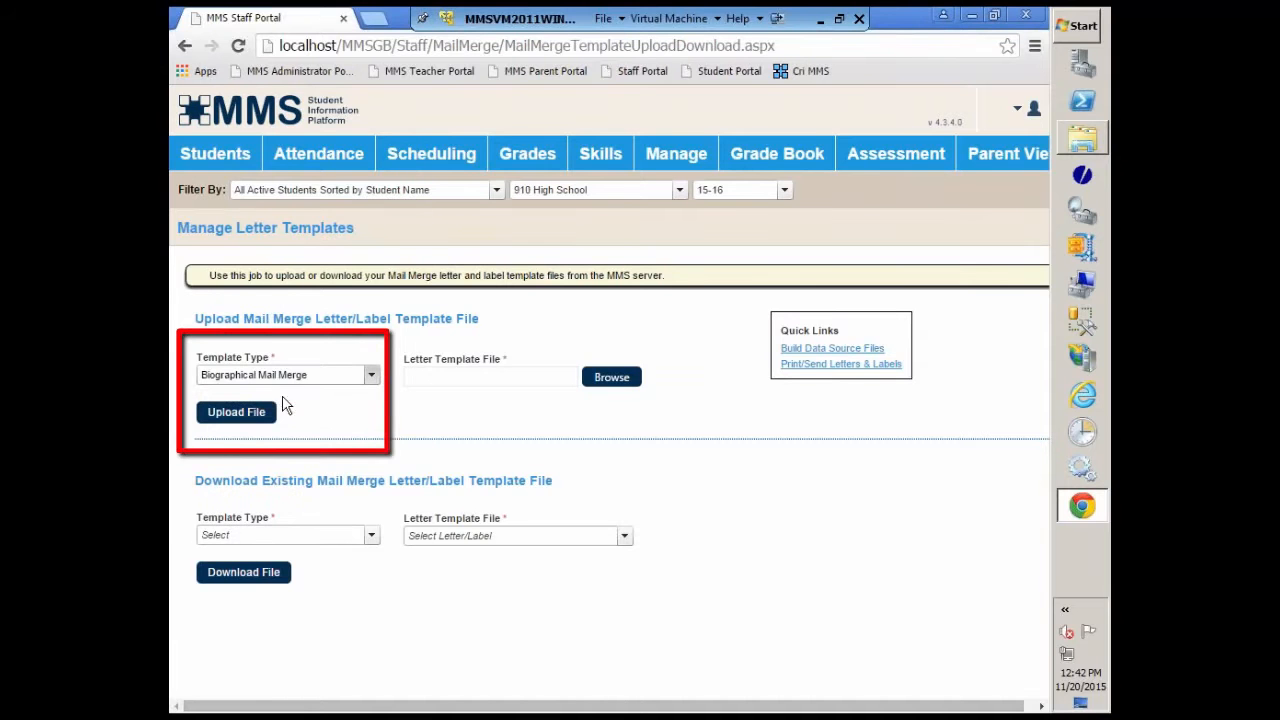
{"action": "left_click", "coordinate": [608, 378]}
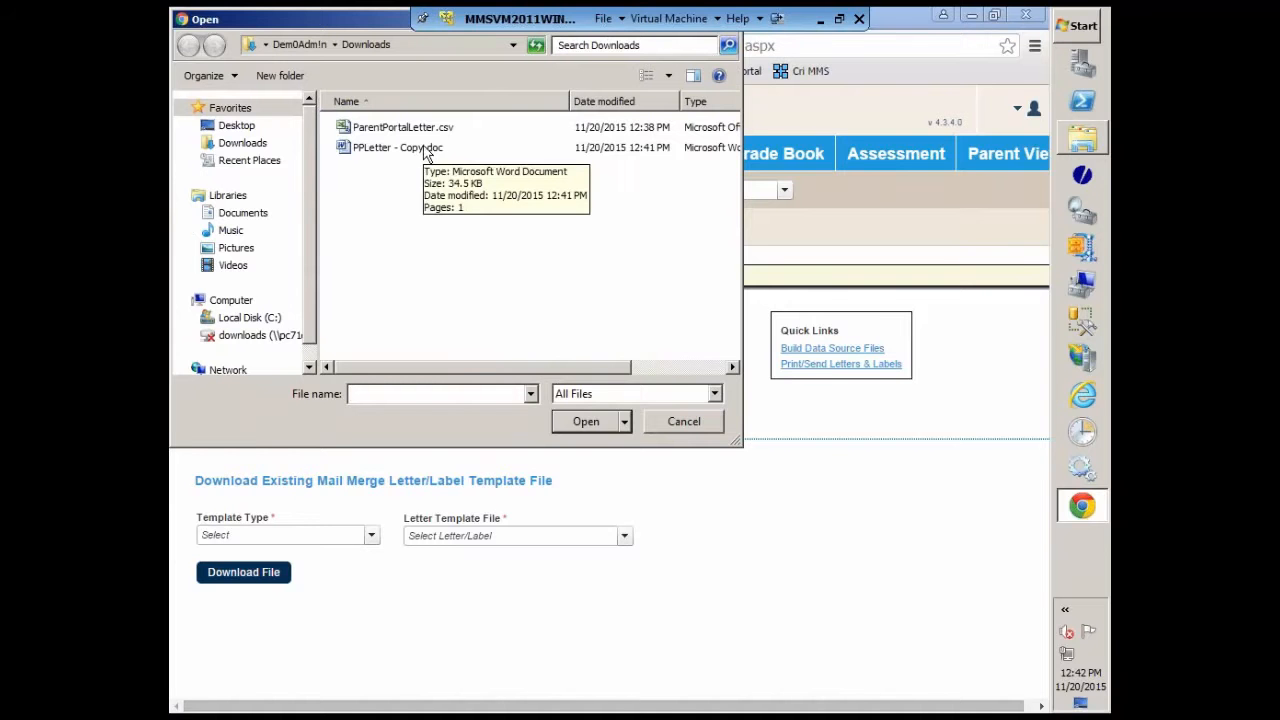
{"action": "left_click", "coordinate": [368, 150]}
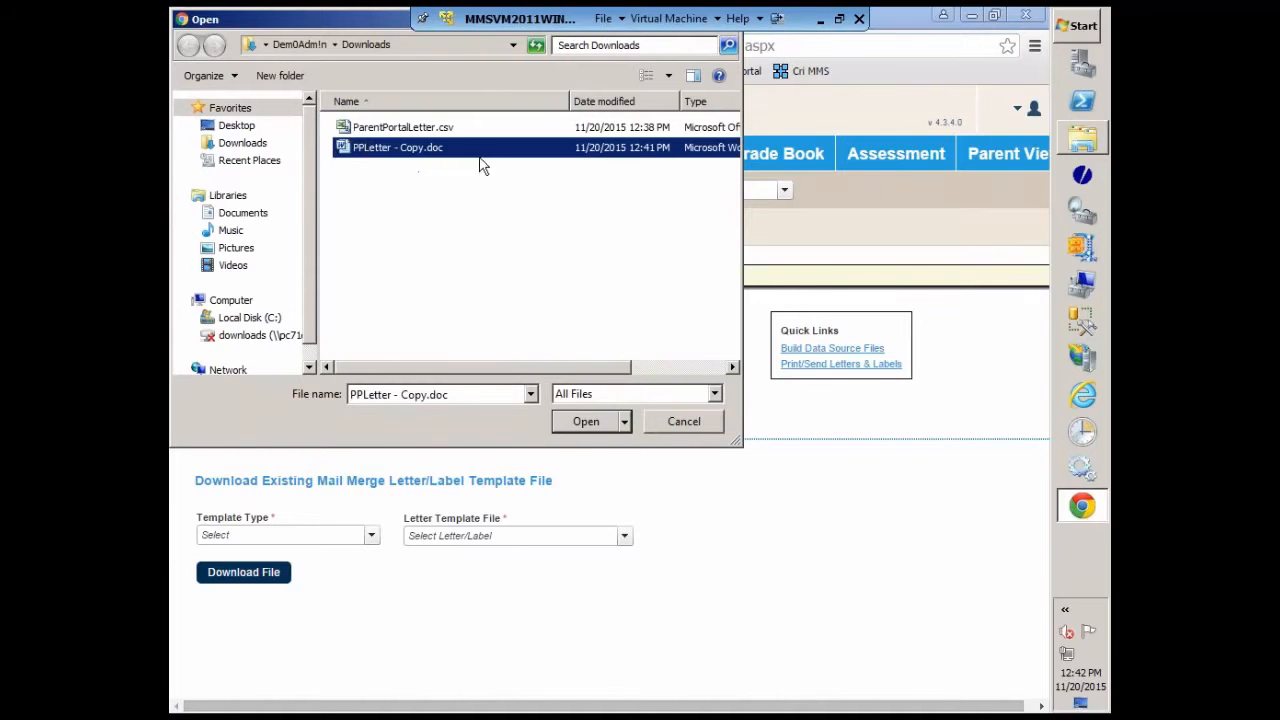
{"action": "left_click", "coordinate": [588, 422]}
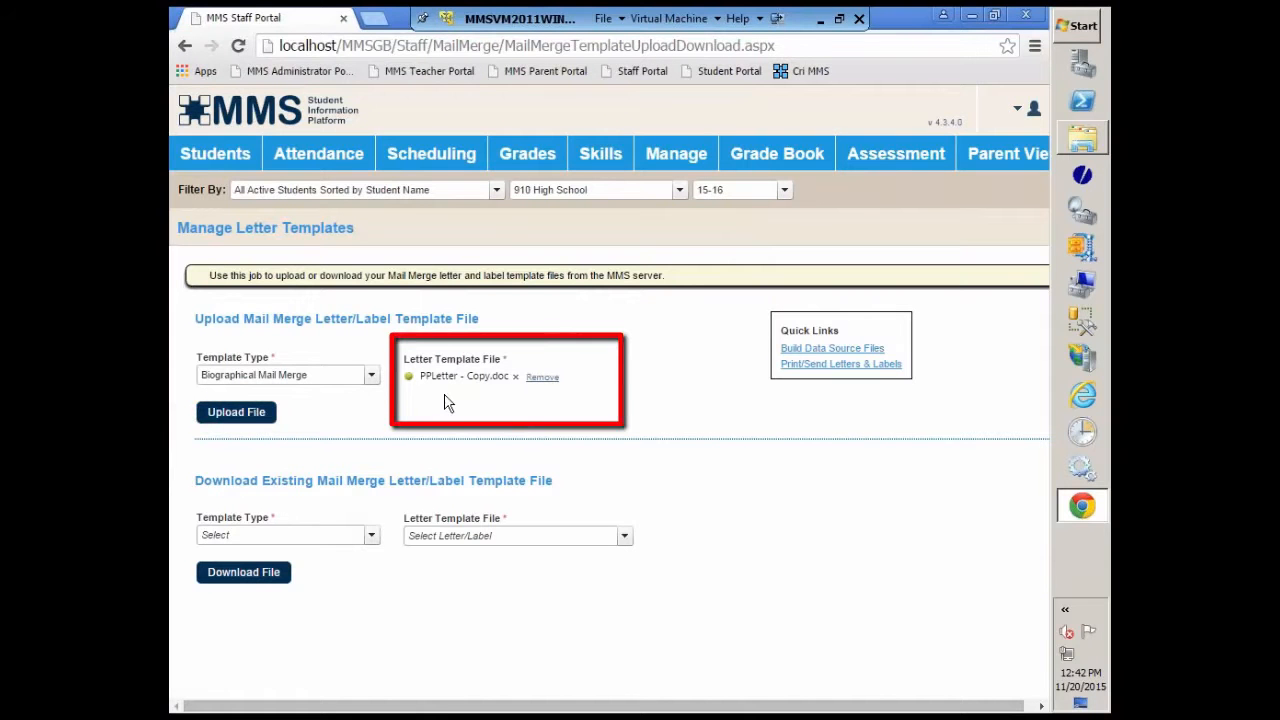
Step: Remove and reattach PPLetter - Copy.doc as the letter template file and upload it to the server
{"action": "left_click", "coordinate": [538, 381]}
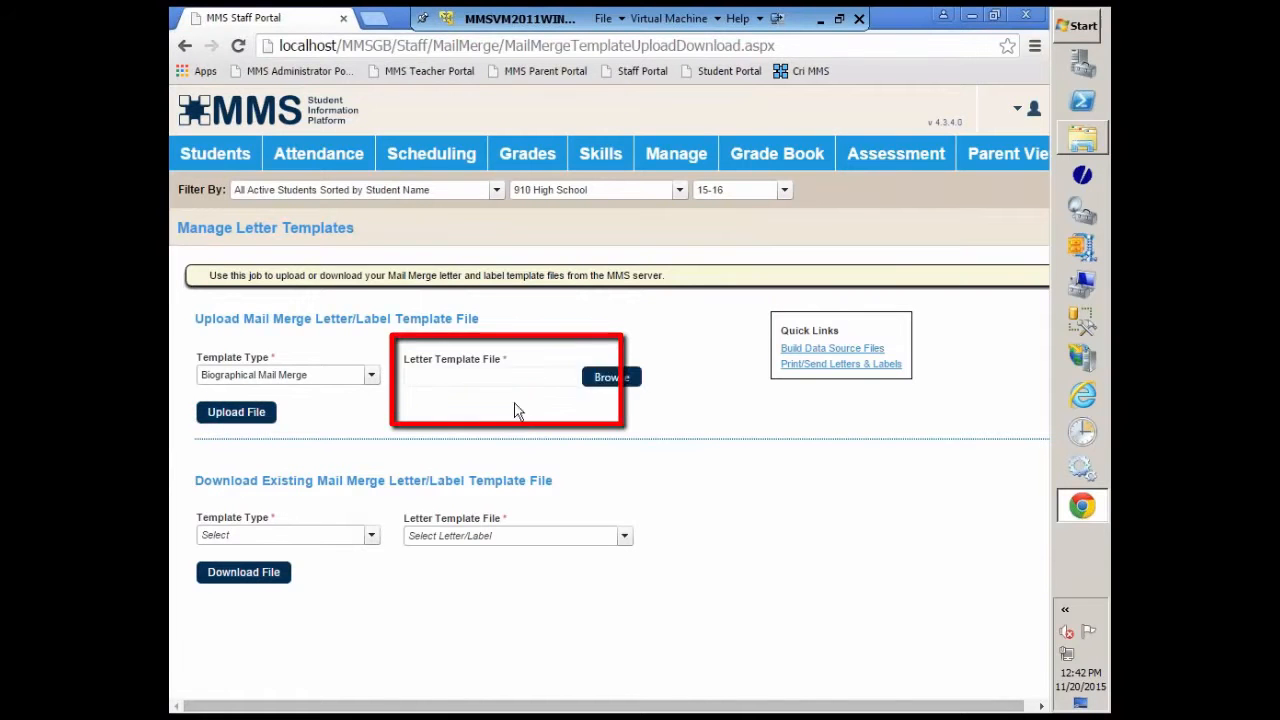
{"action": "left_click", "coordinate": [605, 378]}
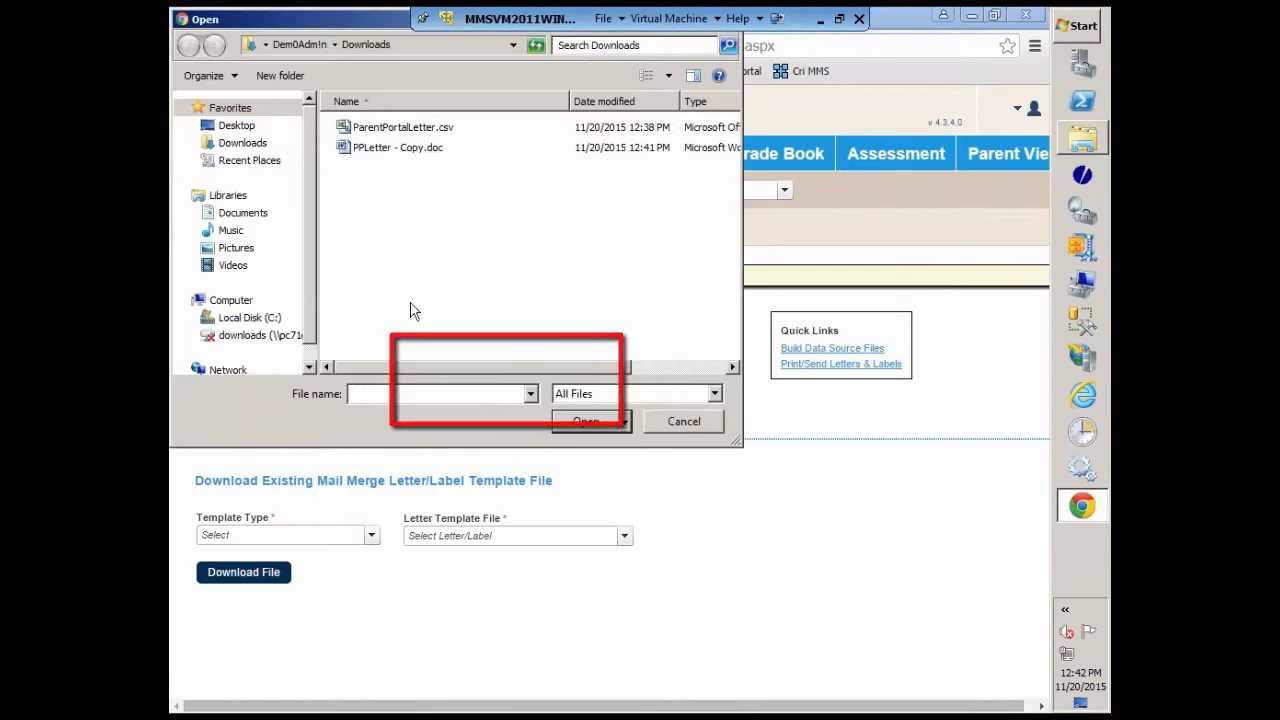
{"action": "left_click", "coordinate": [370, 148]}
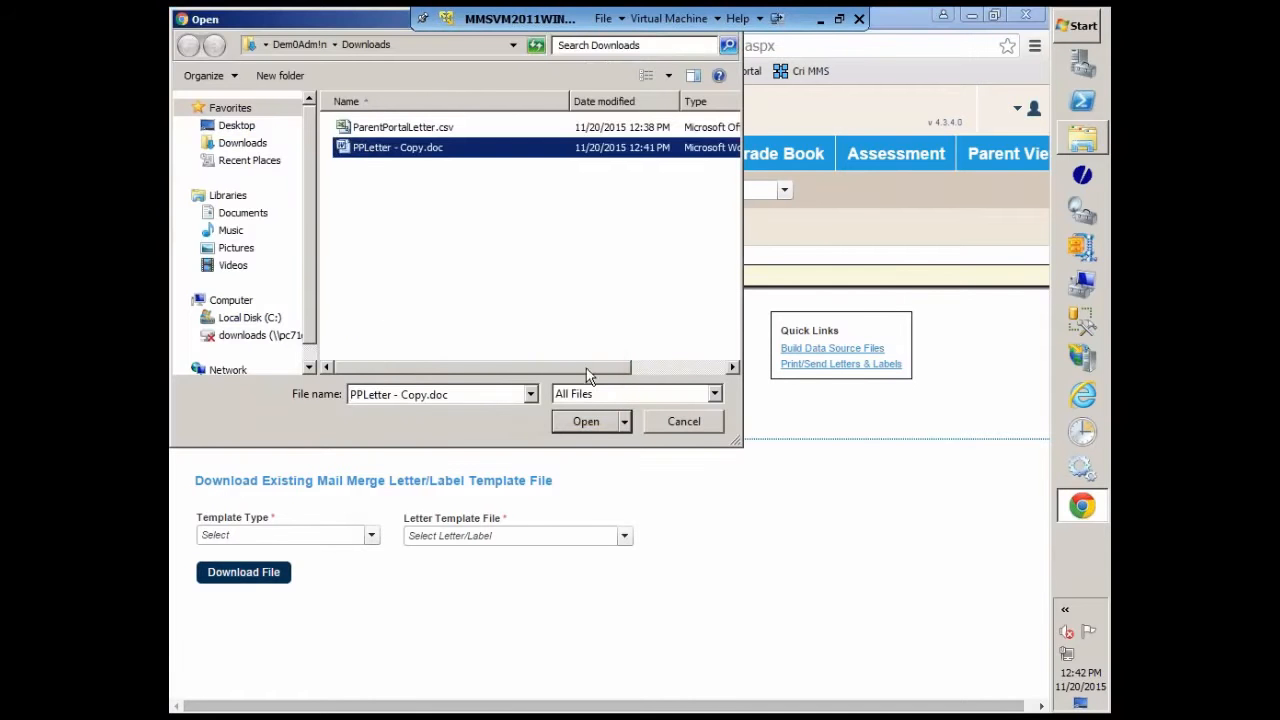
{"action": "left_click", "coordinate": [586, 421]}
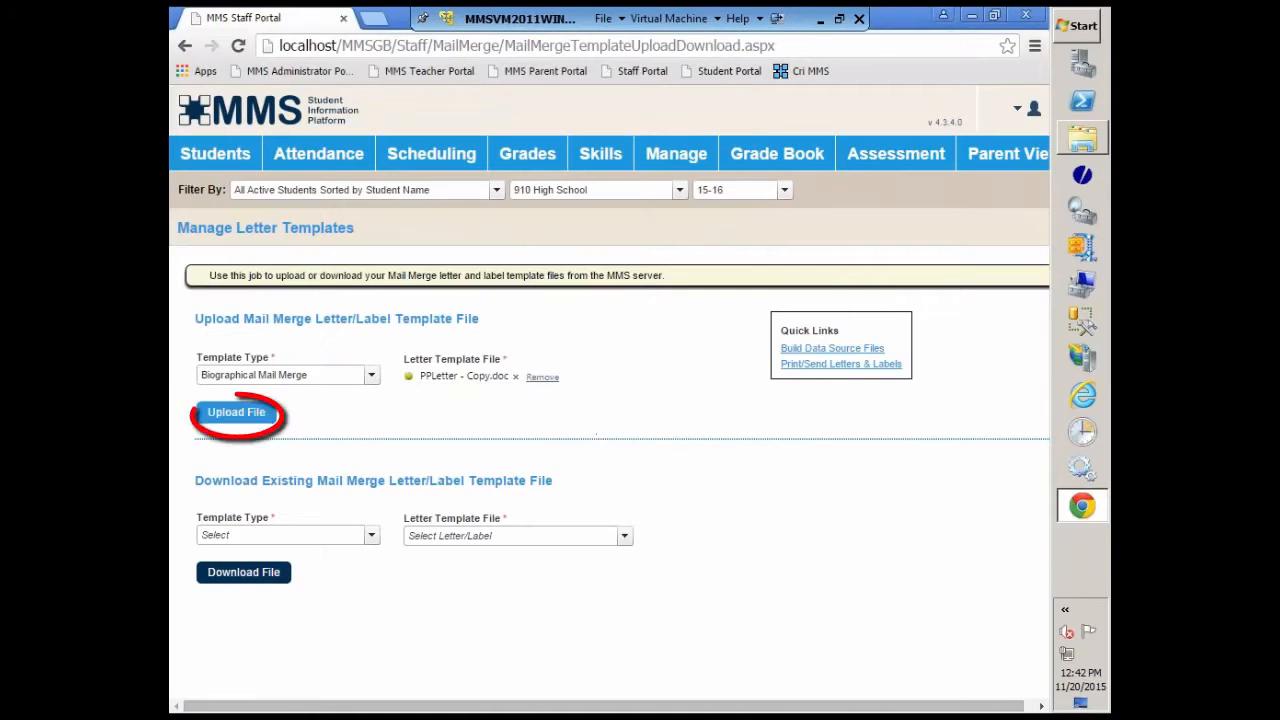
{"action": "left_click", "coordinate": [285, 413]}
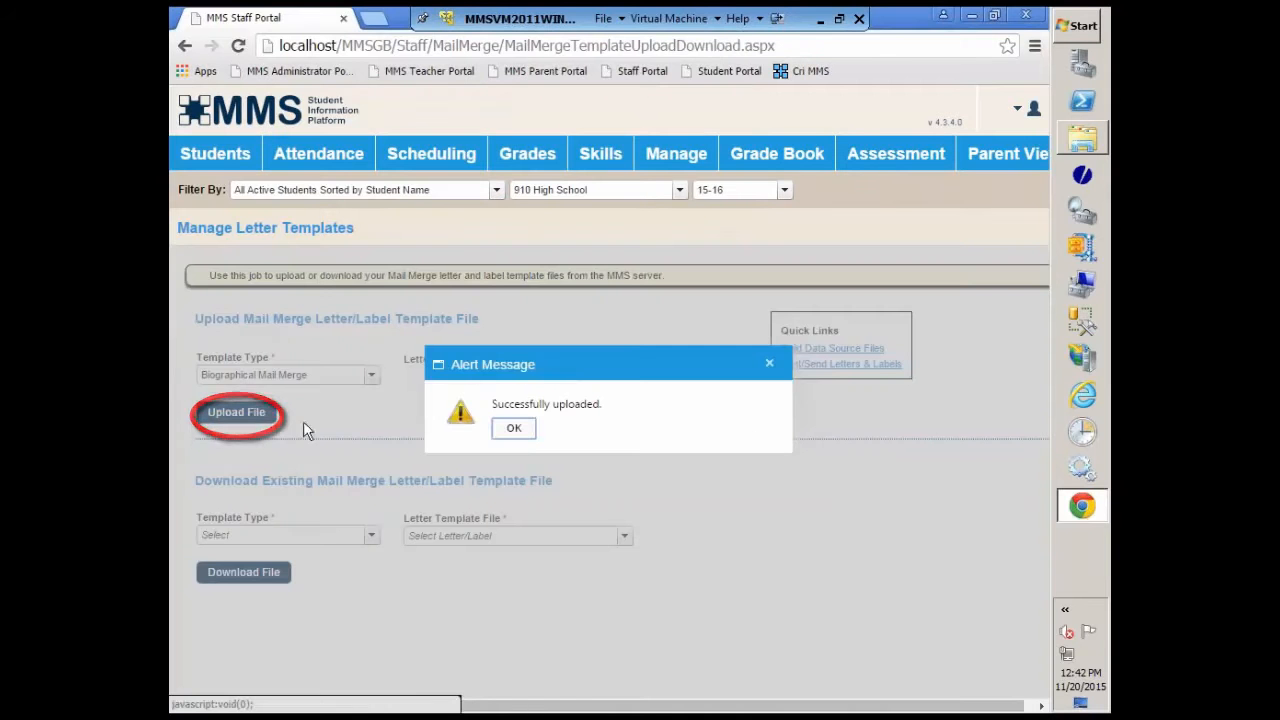
{"action": "left_click", "coordinate": [514, 428]}
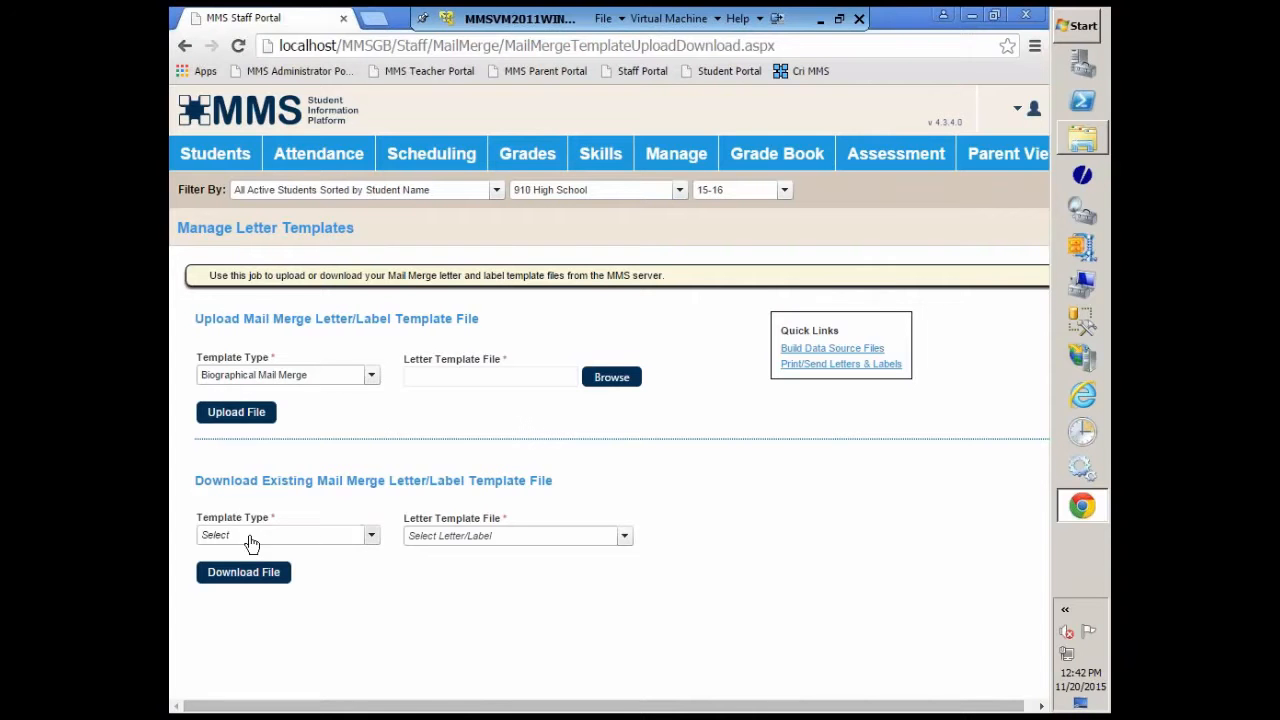
Step: Download the existing Biographical Mail Merge template Parent Portal Instr Letter.doc and dismiss the download notice
{"action": "left_click", "coordinate": [371, 536]}
{"action": "left_click", "coordinate": [298, 375]}
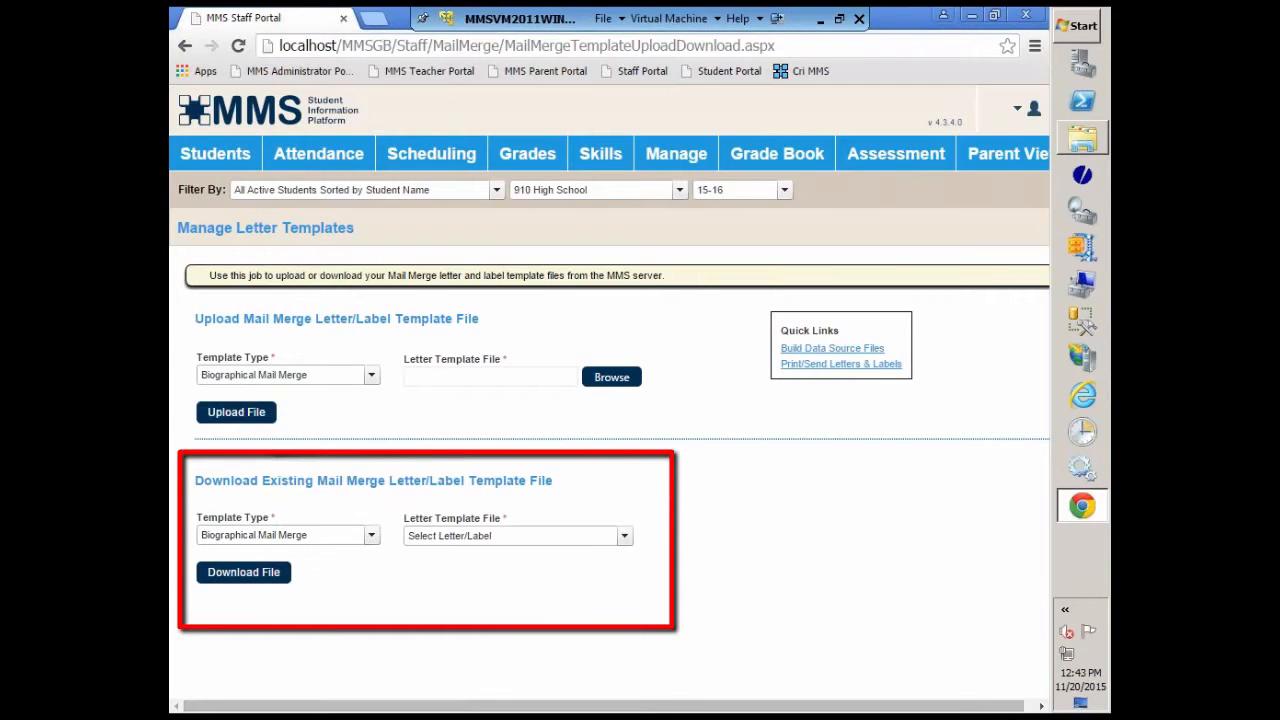
{"action": "left_click", "coordinate": [624, 537]}
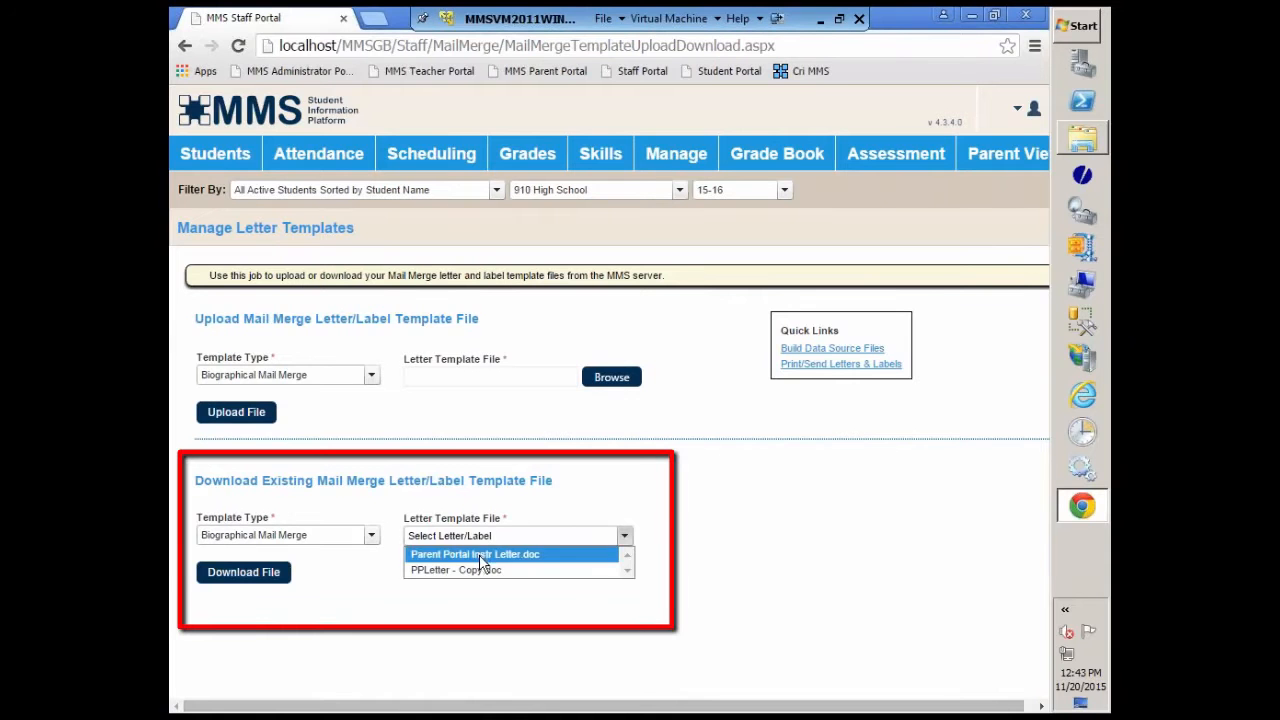
{"action": "left_click", "coordinate": [480, 558]}
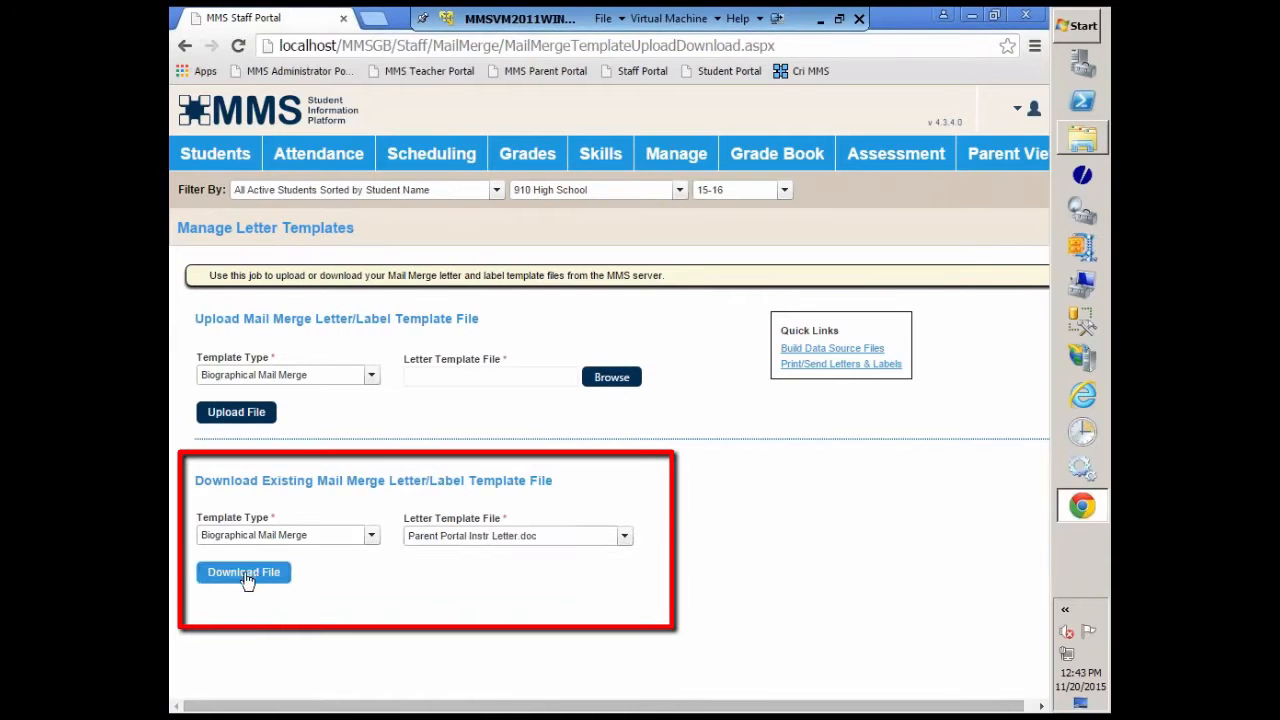
{"action": "left_click", "coordinate": [246, 578]}
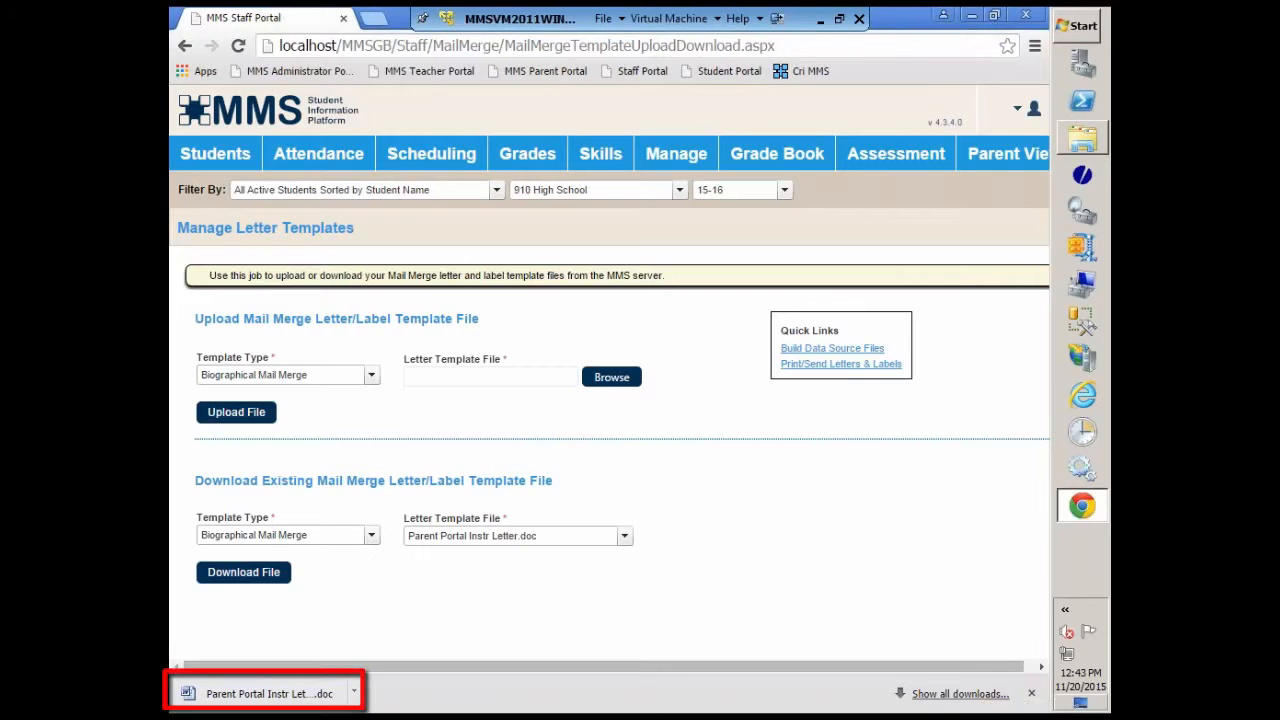
{"action": "left_click", "coordinate": [1032, 693]}
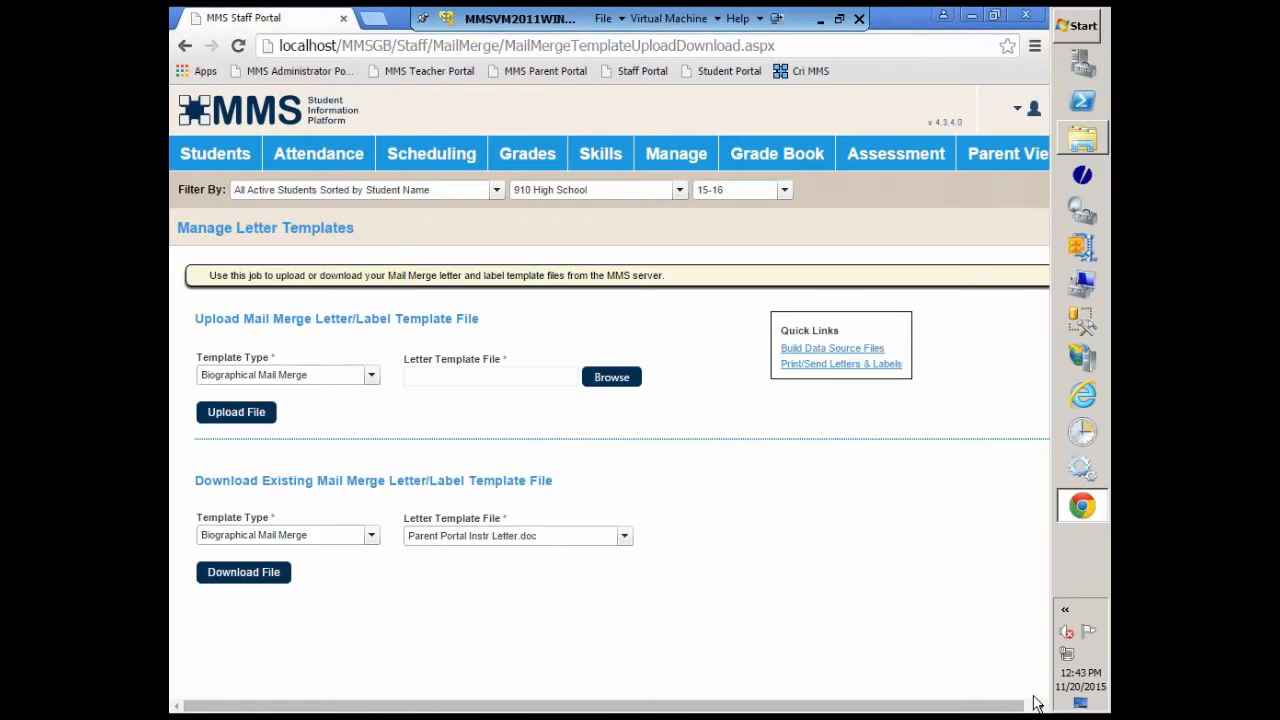
Step: Go to the Print/Send Letters & Labels page and limit the student range to the first 13 students in the list
{"action": "left_click", "coordinate": [820, 366]}
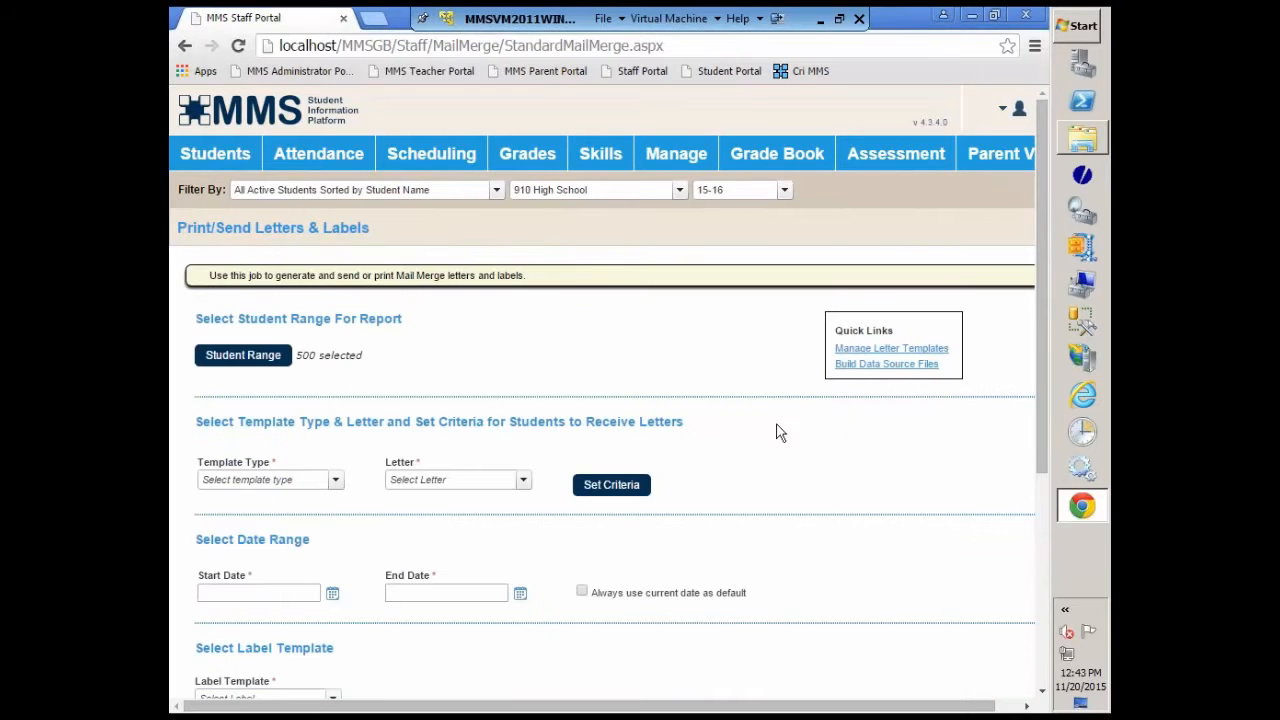
{"action": "left_click", "coordinate": [255, 358]}
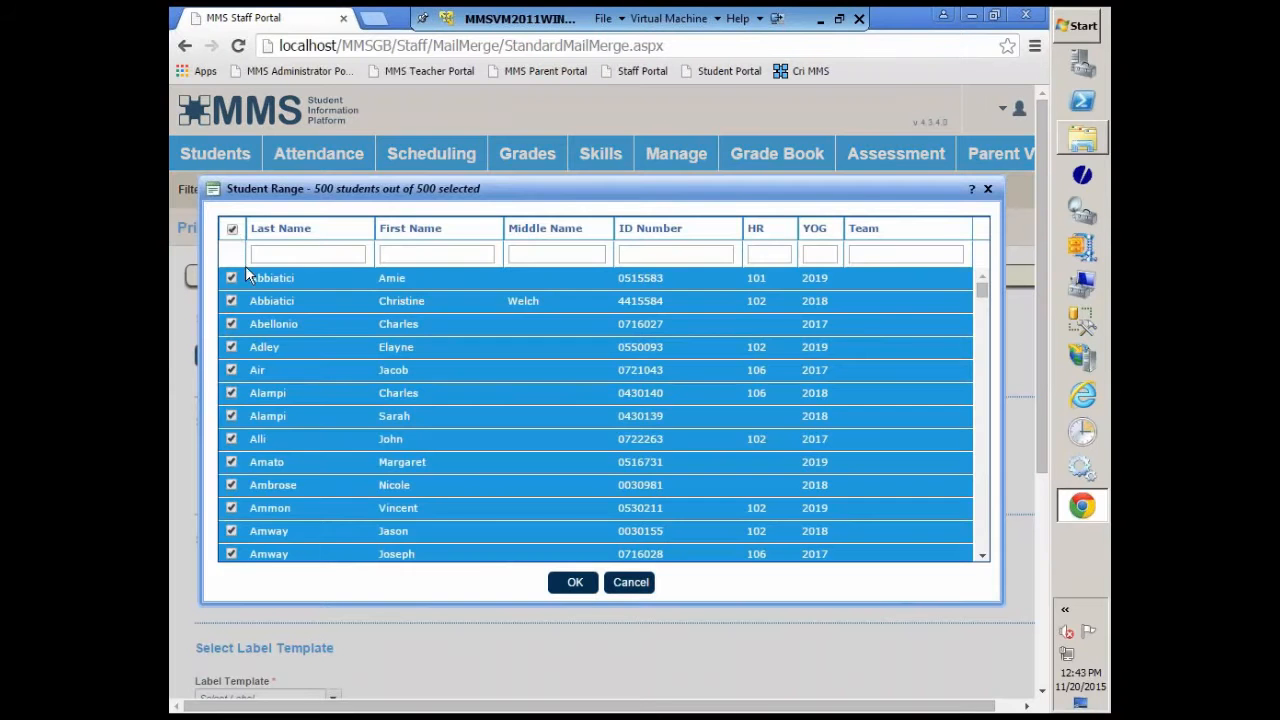
{"action": "left_click", "coordinate": [232, 230]}
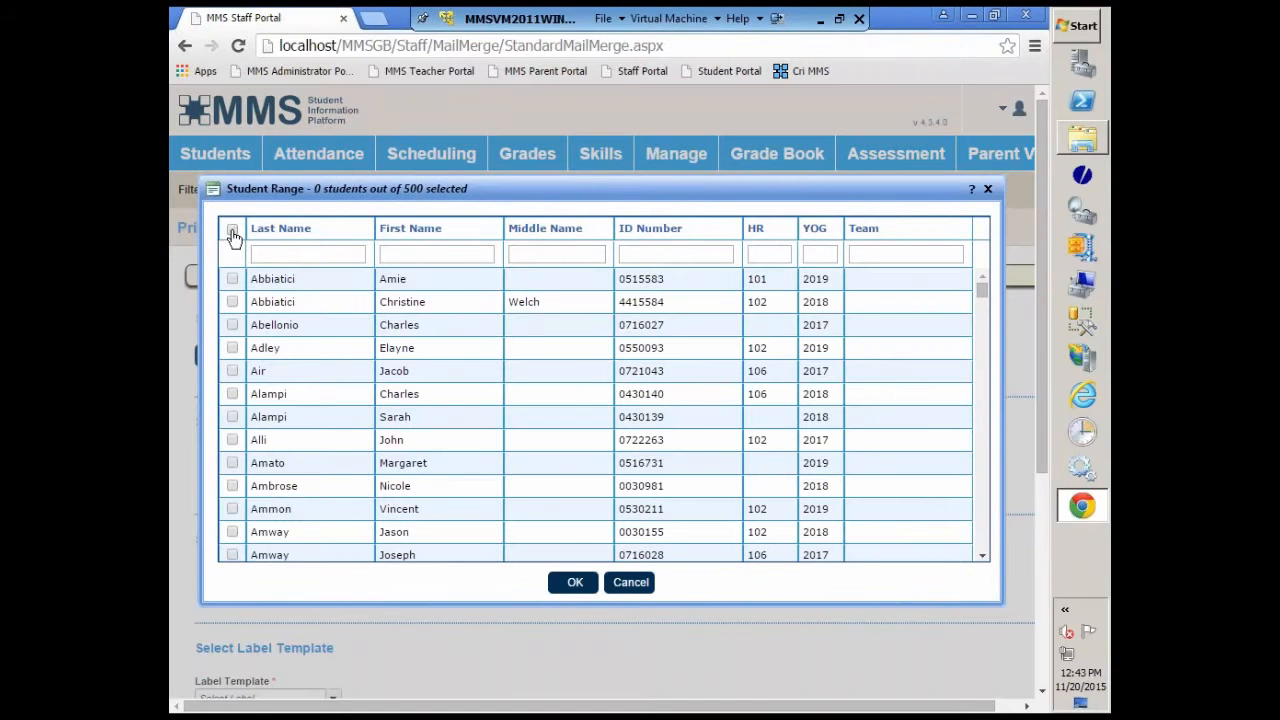
{"action": "left_click", "coordinate": [232, 279]}
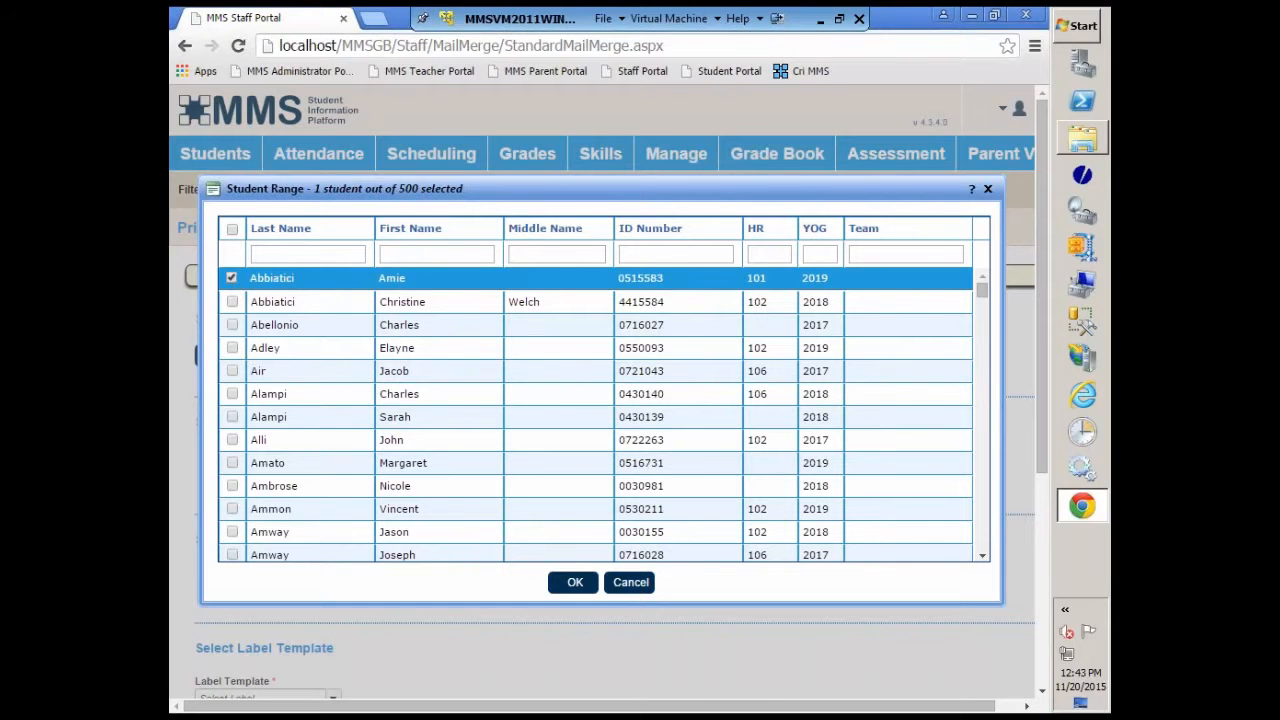
{"action": "left_click", "coordinate": [233, 555]}
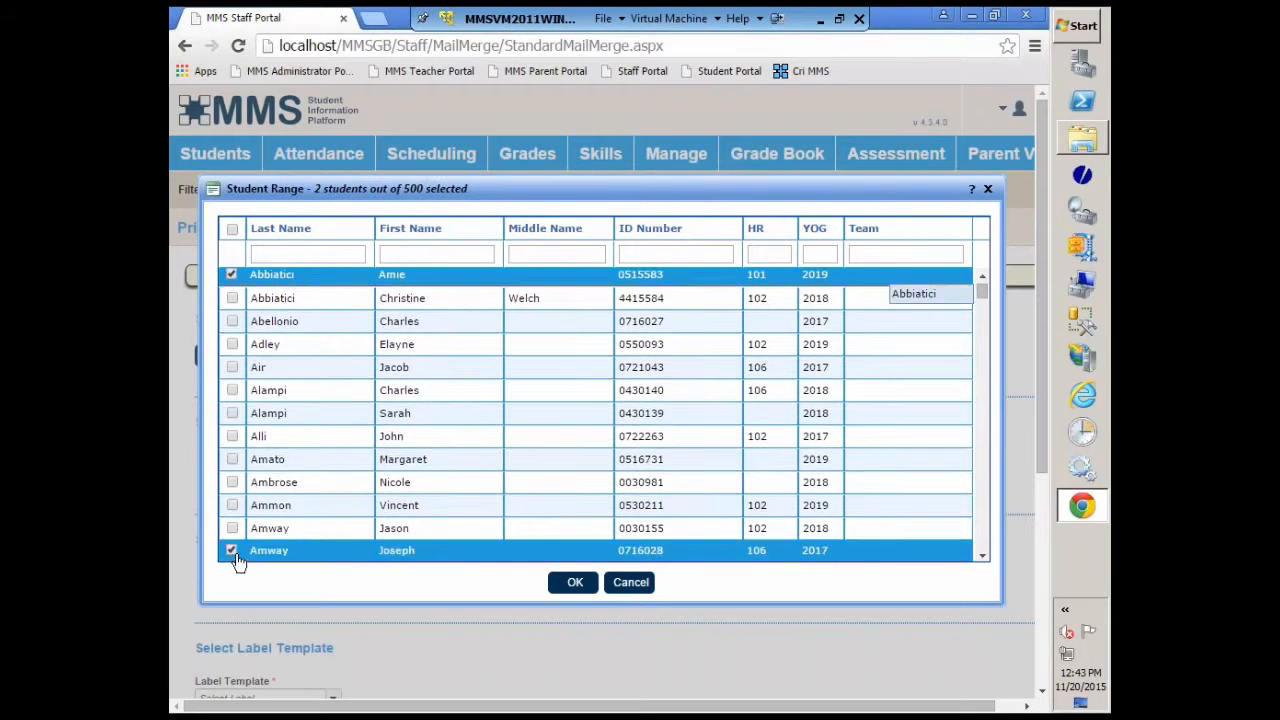
{"action": "left_click", "coordinate": [231, 280], "text": "shift"}
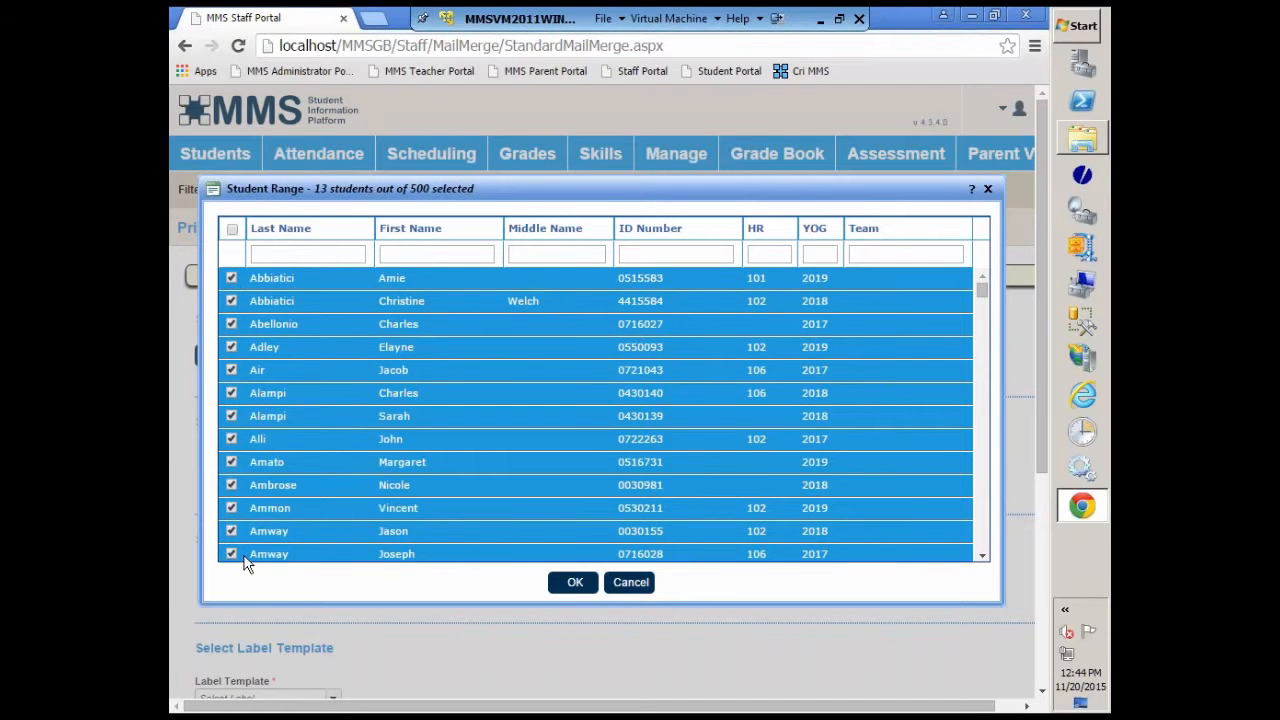
{"action": "left_click", "coordinate": [583, 587]}
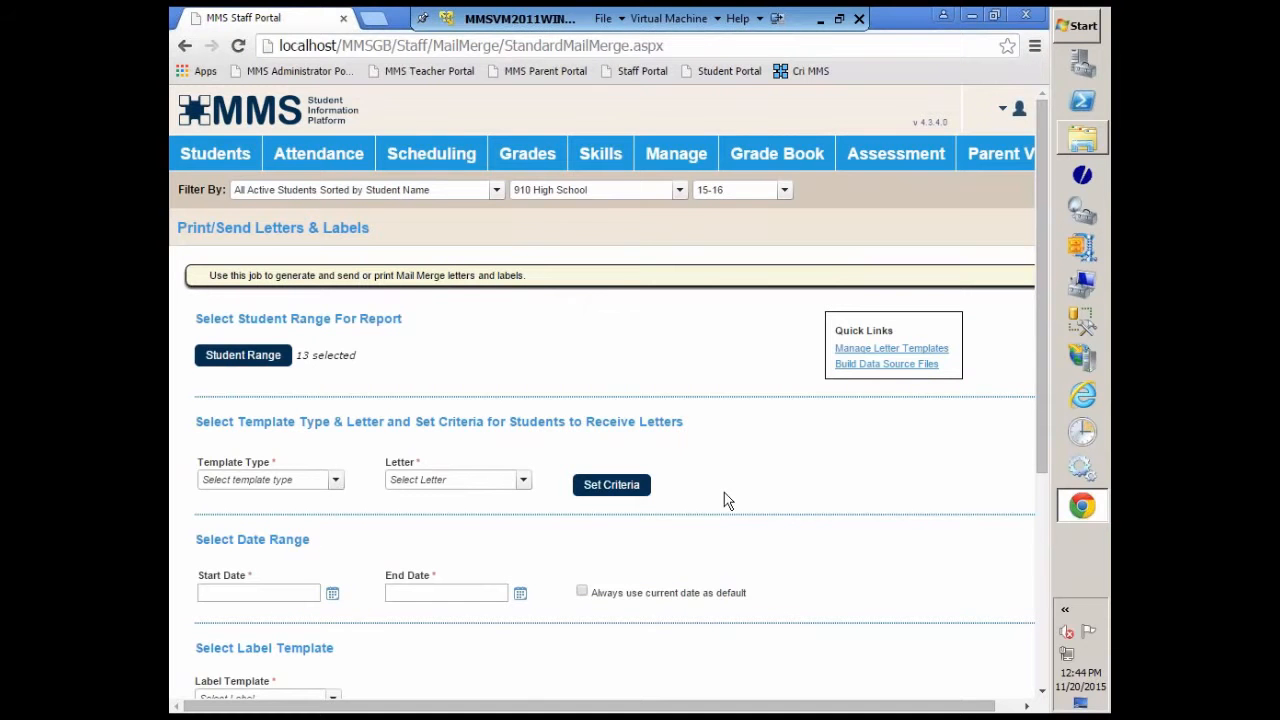
Step: Set the template type to Biographical Mail Merge and the letter to PPLetter - Copy.doc, keeping that type after reviewing the other types
{"action": "scroll", "coordinate": [726, 496], "scroll_direction": "down", "scroll_amount": 1}
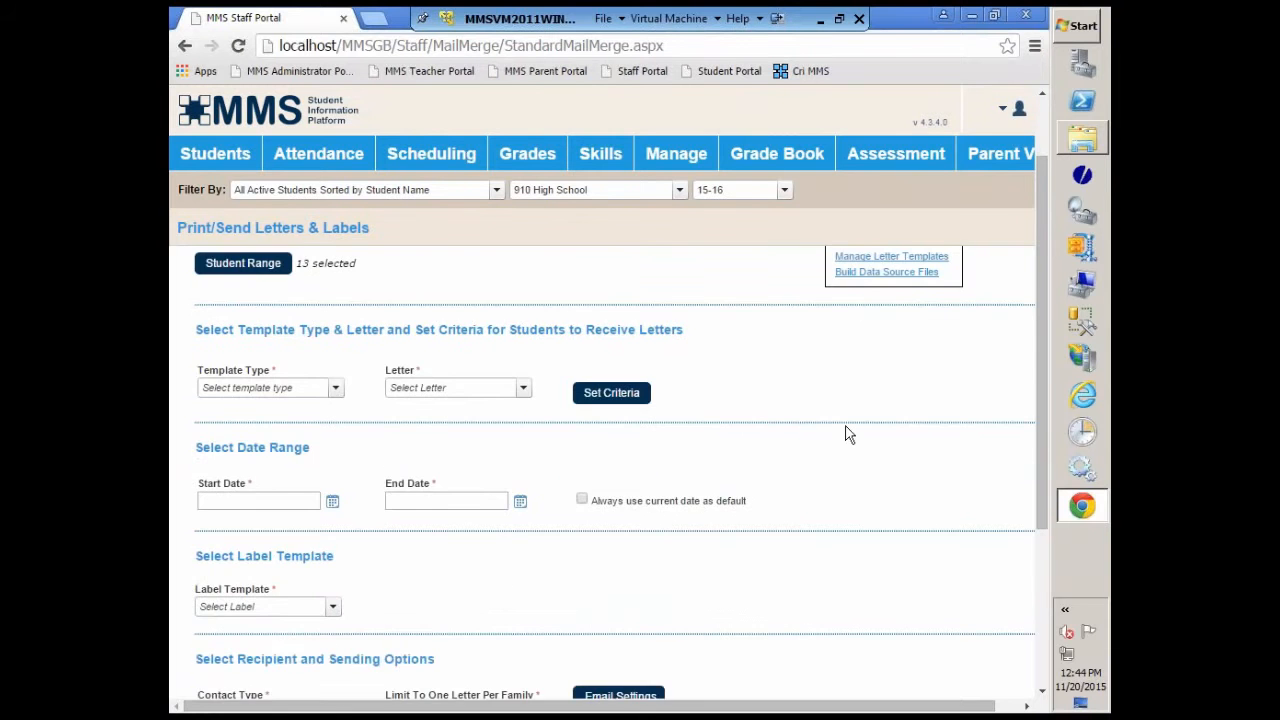
{"action": "scroll", "coordinate": [845, 434], "scroll_direction": "up", "scroll_amount": 1}
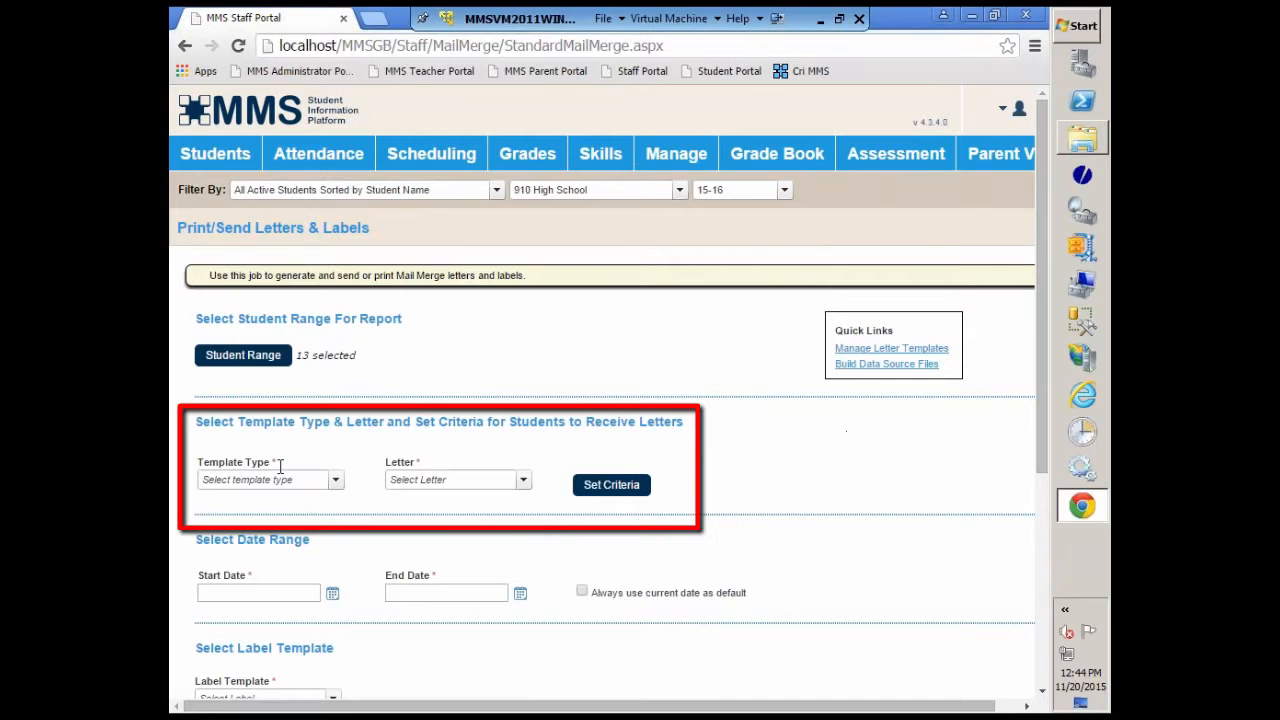
{"action": "left_click", "coordinate": [336, 481]}
{"action": "left_click", "coordinate": [299, 500]}
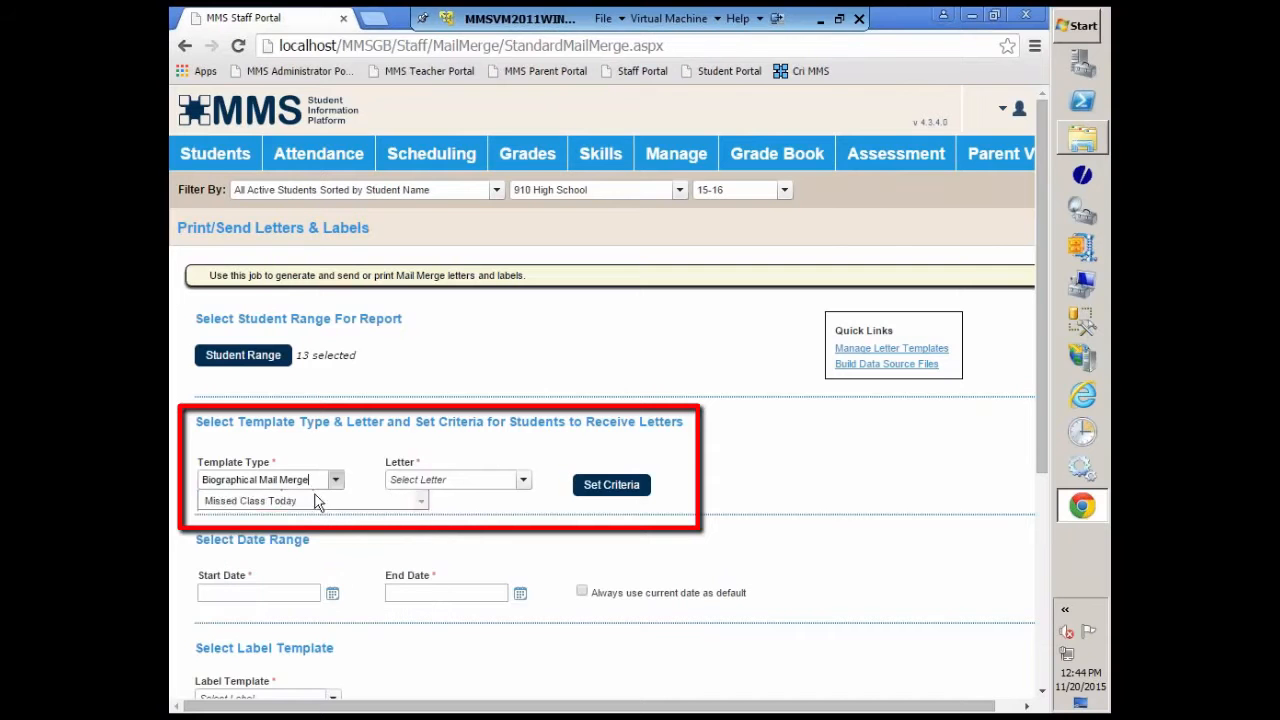
{"action": "left_click", "coordinate": [522, 481]}
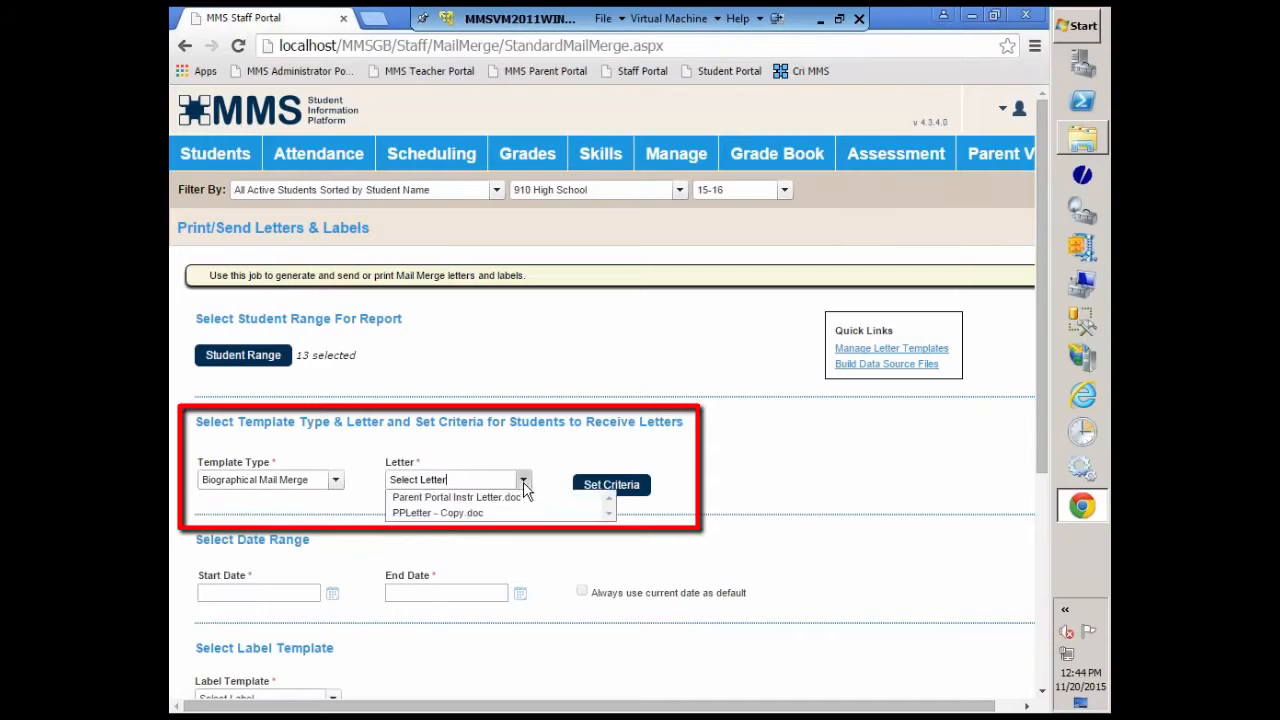
{"action": "left_click", "coordinate": [411, 515]}
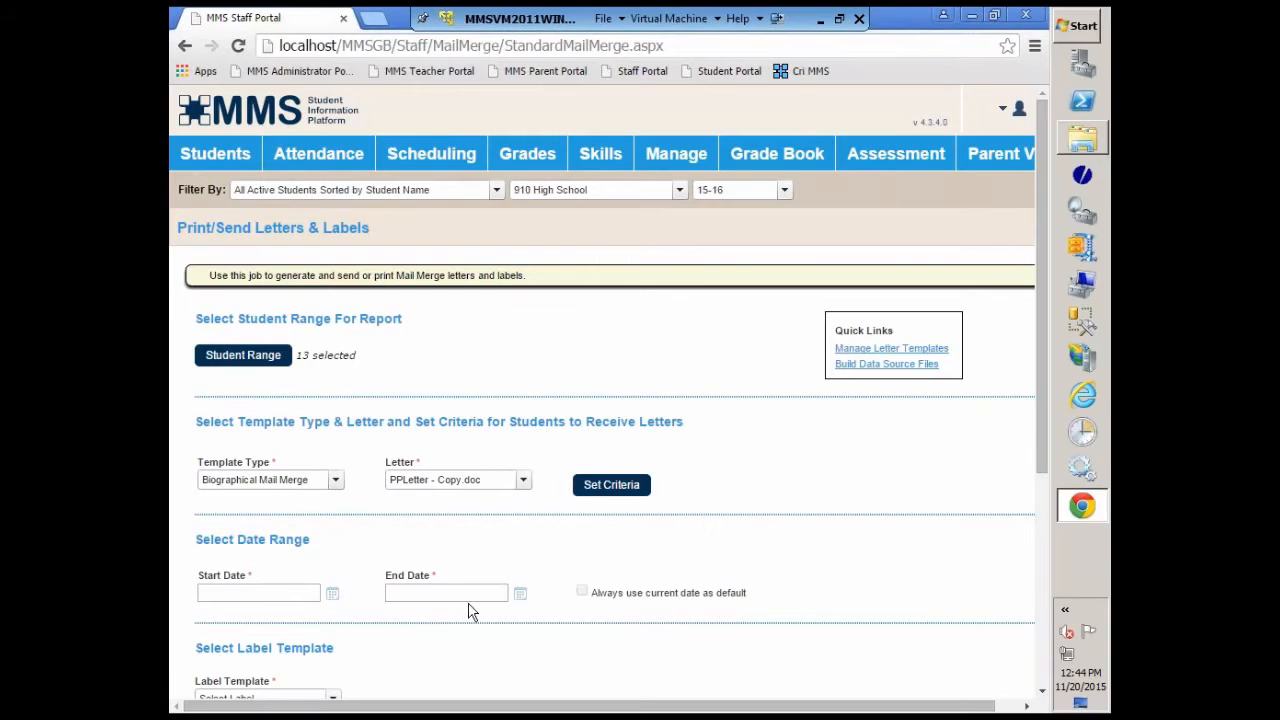
{"action": "left_click", "coordinate": [336, 480]}
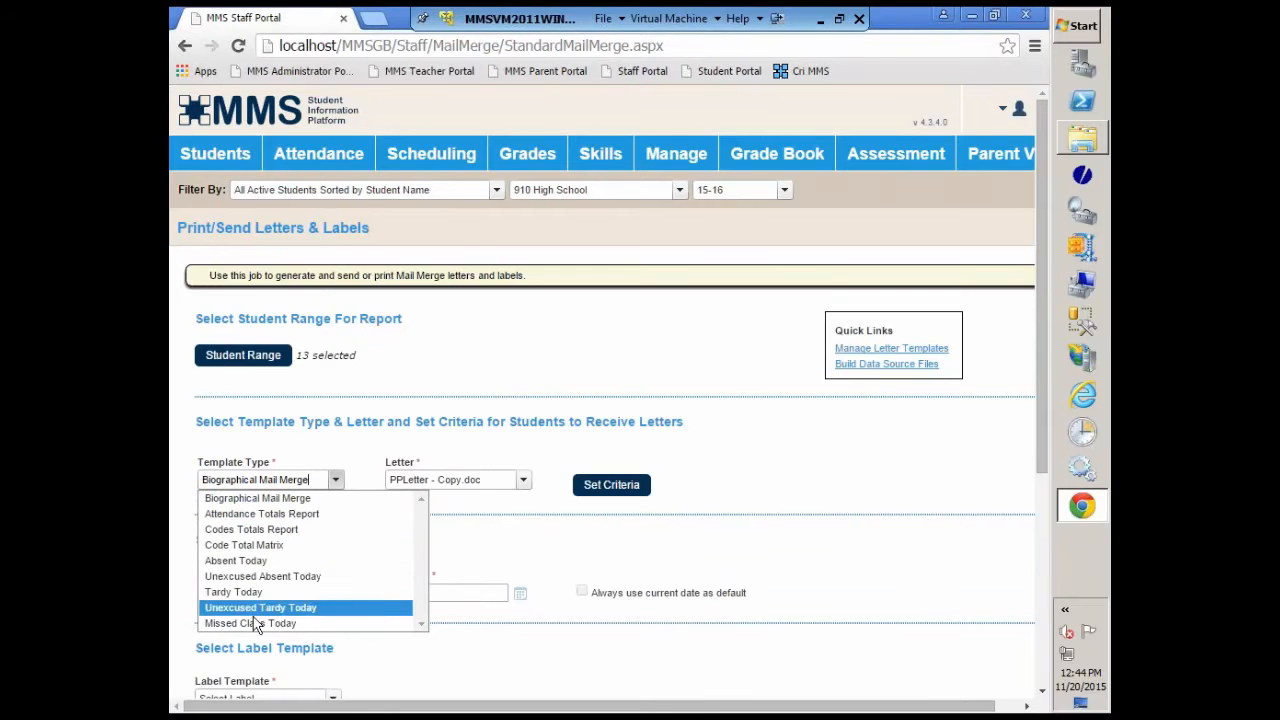
{"action": "left_click", "coordinate": [472, 562]}
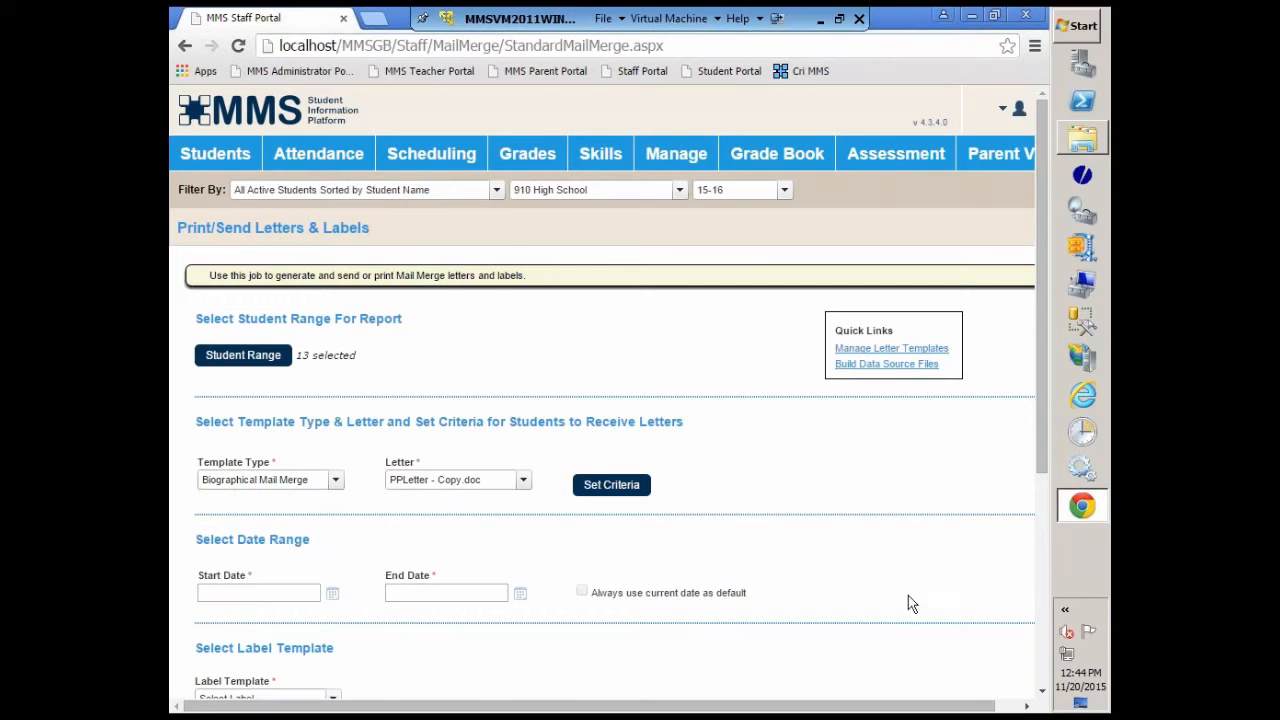
Step: Set the letter criteria to limit recipients by the YOG field to the values 2017 and 2018
{"action": "left_click_drag", "start_coordinate": [1041, 458], "coordinate": [1046, 516]}
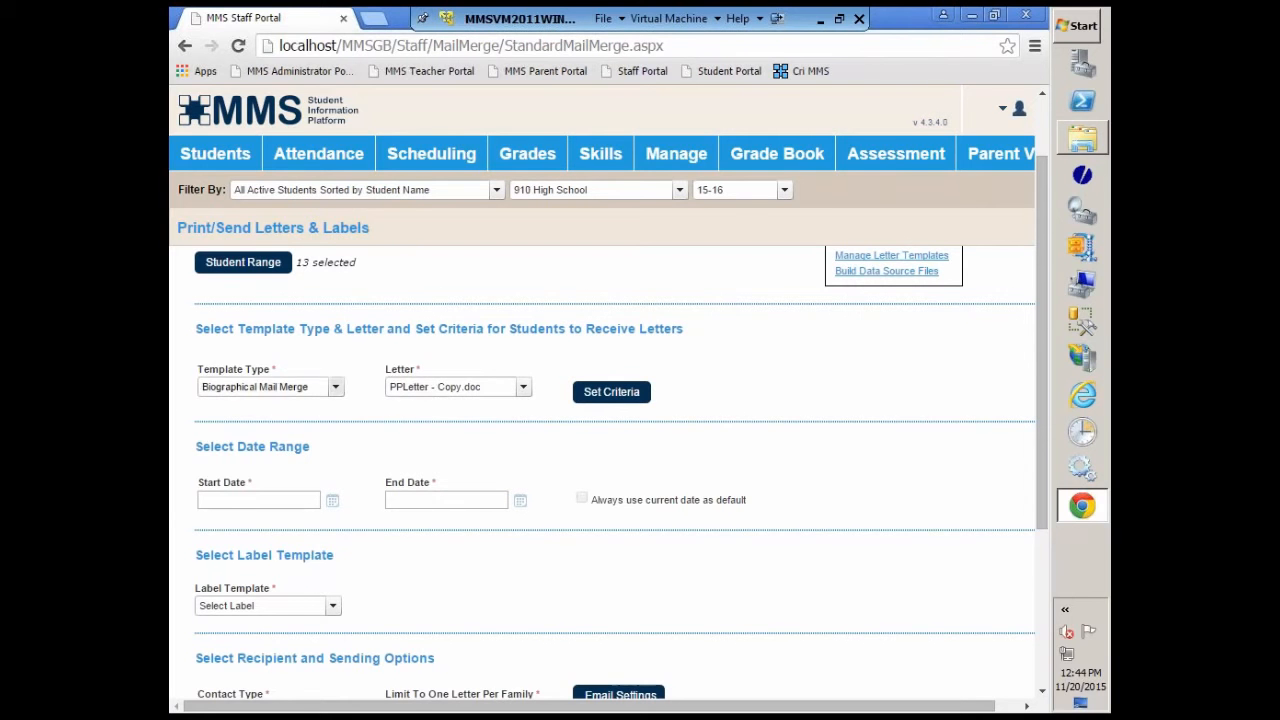
{"action": "left_click", "coordinate": [612, 393]}
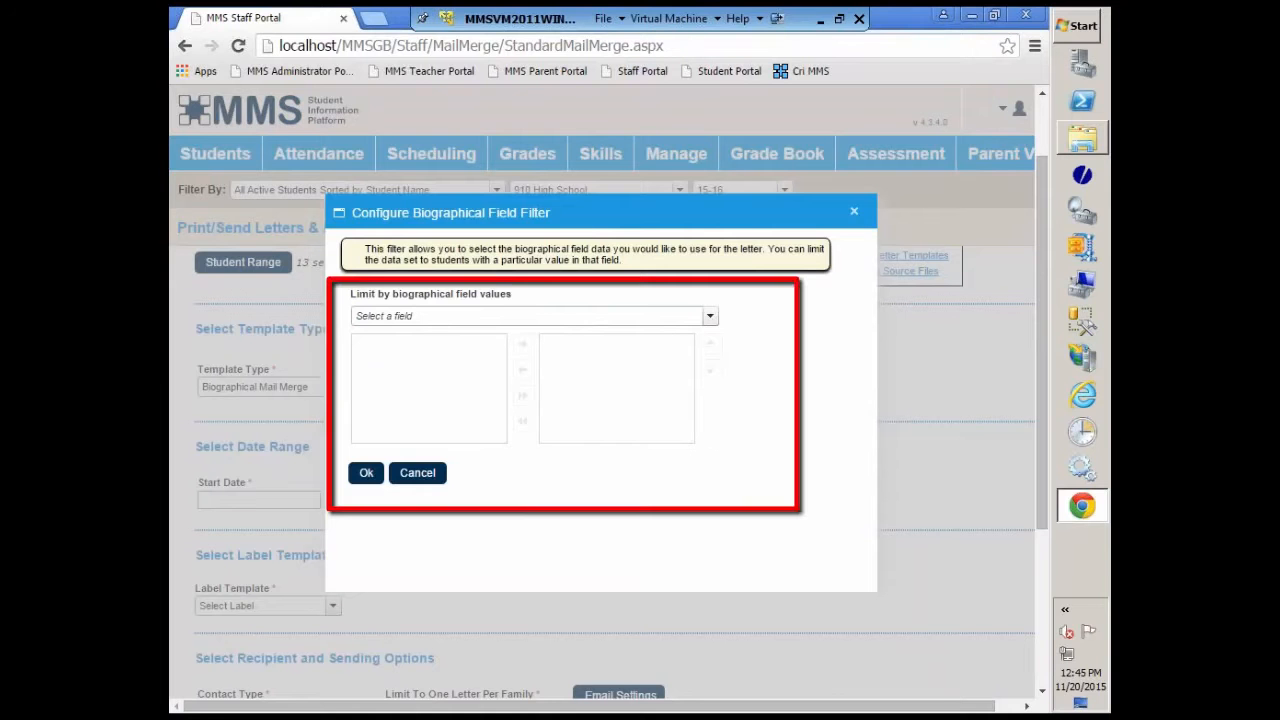
{"action": "left_click", "coordinate": [710, 316]}
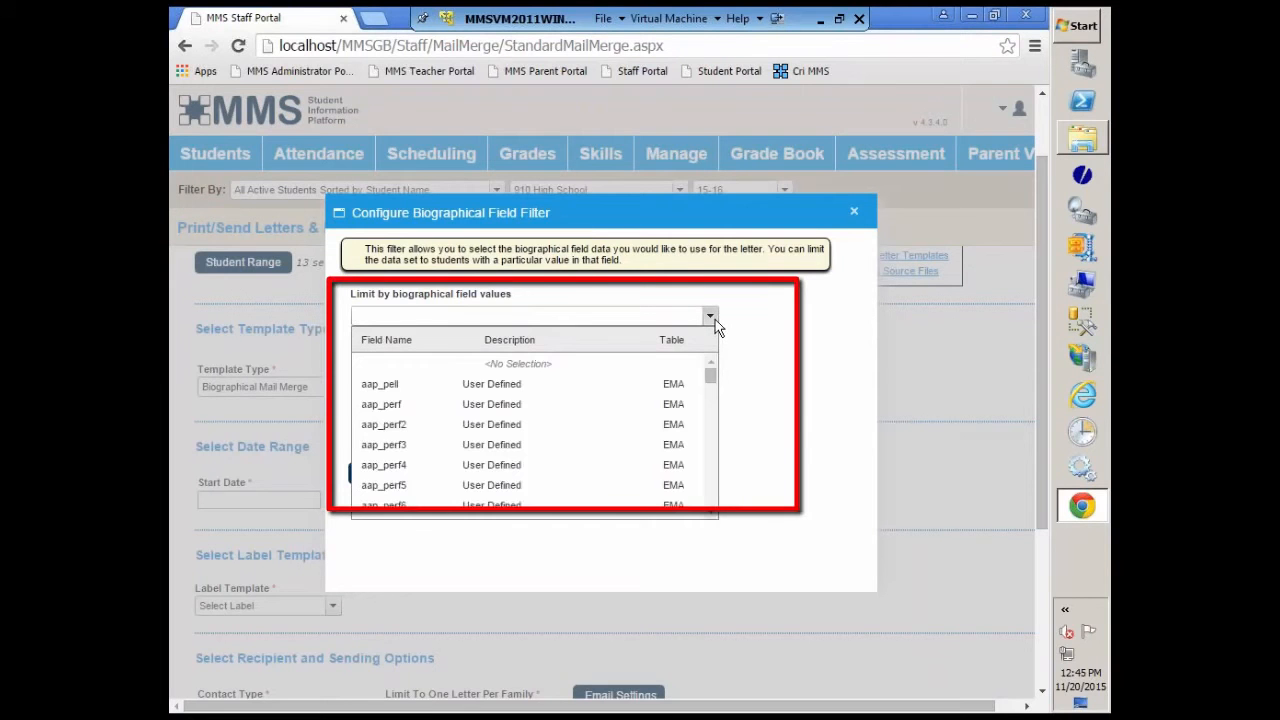
{"action": "type", "text": "YOG - EMF"}
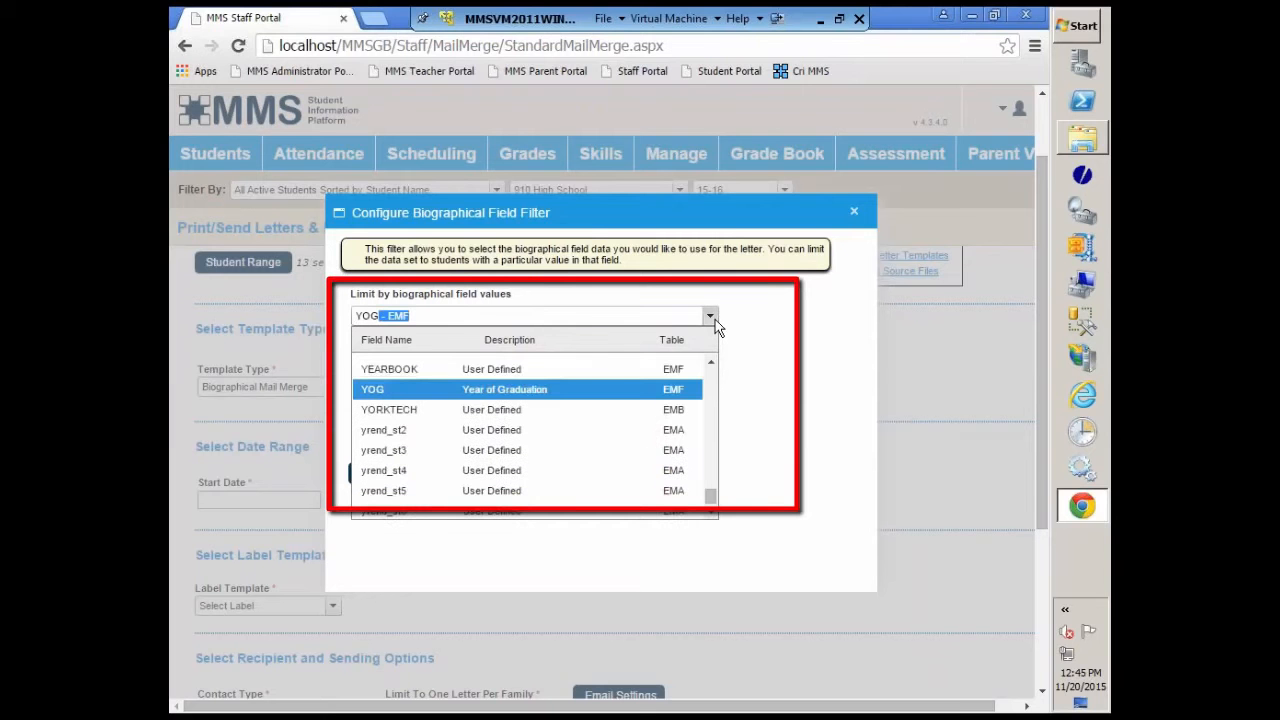
{"action": "left_click", "coordinate": [494, 390]}
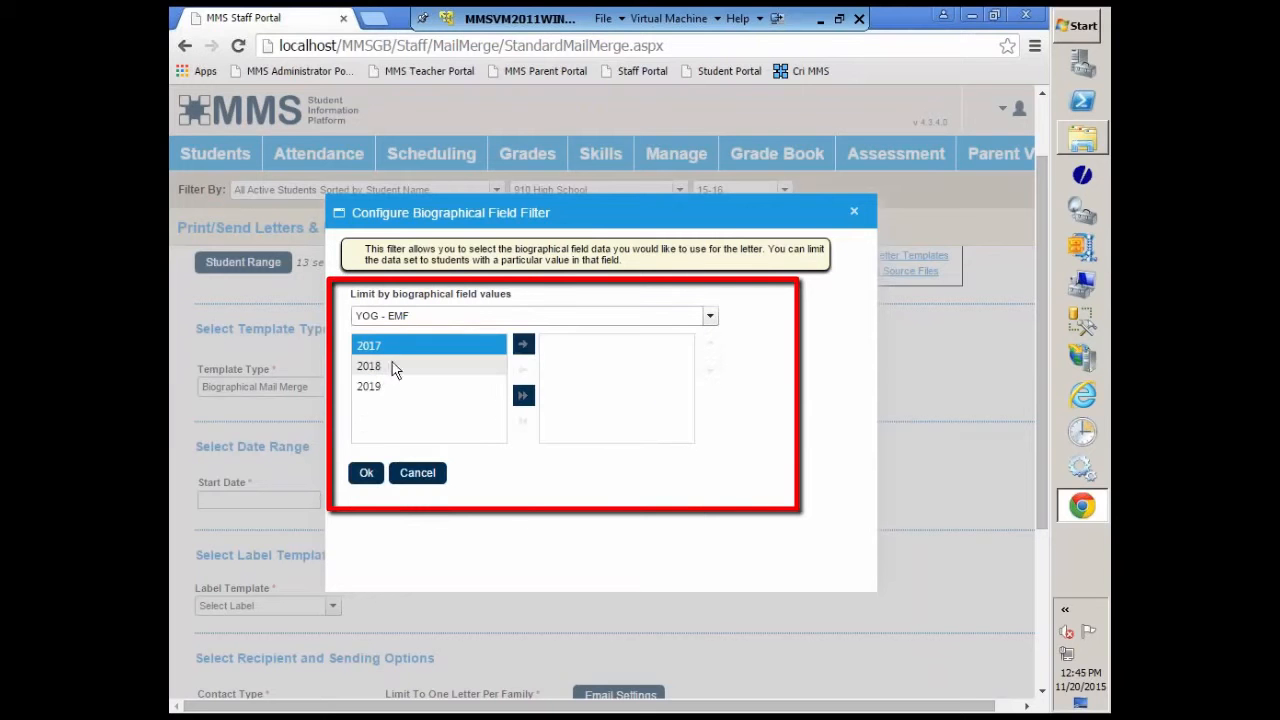
{"action": "left_click", "coordinate": [522, 346]}
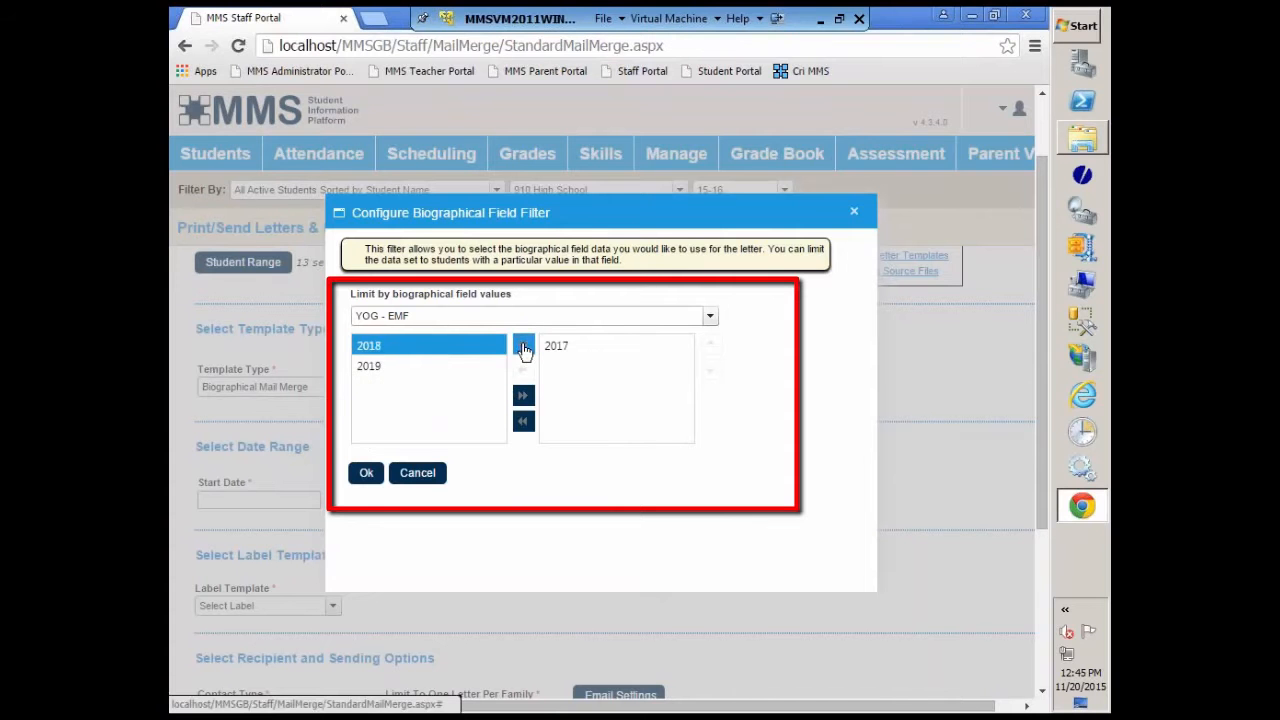
{"action": "left_click", "coordinate": [524, 347]}
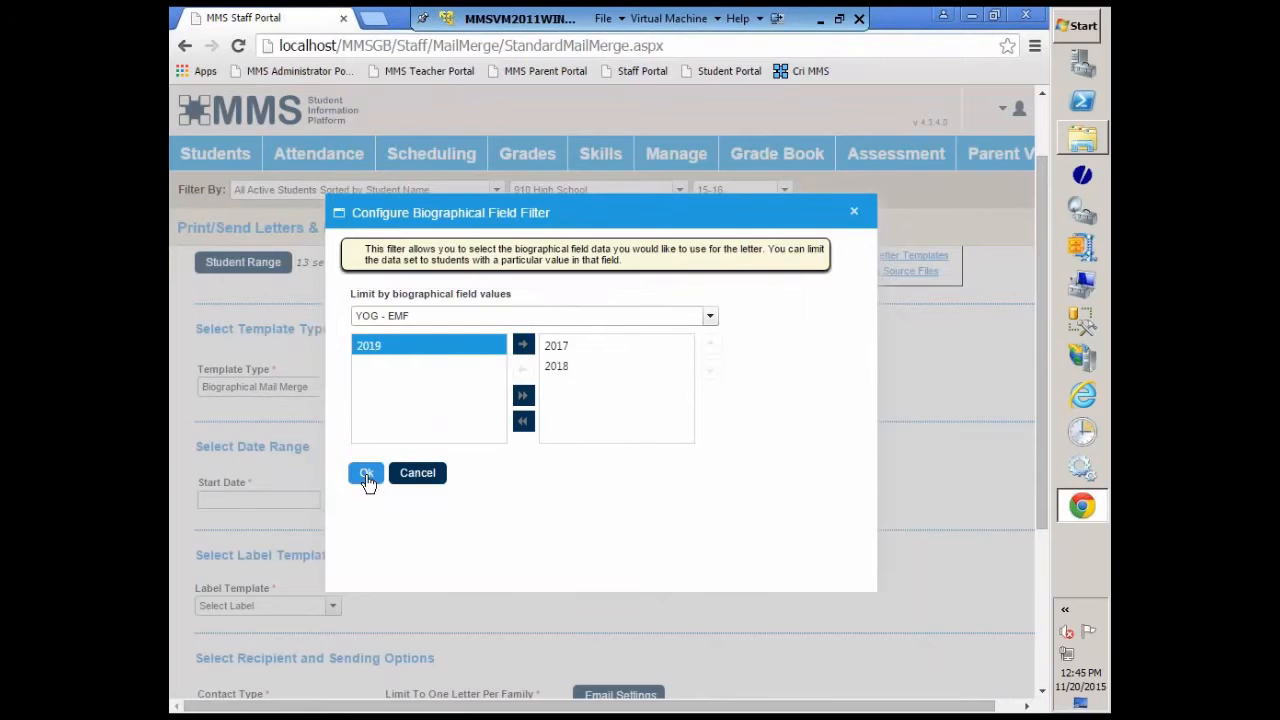
{"action": "left_click", "coordinate": [367, 476]}
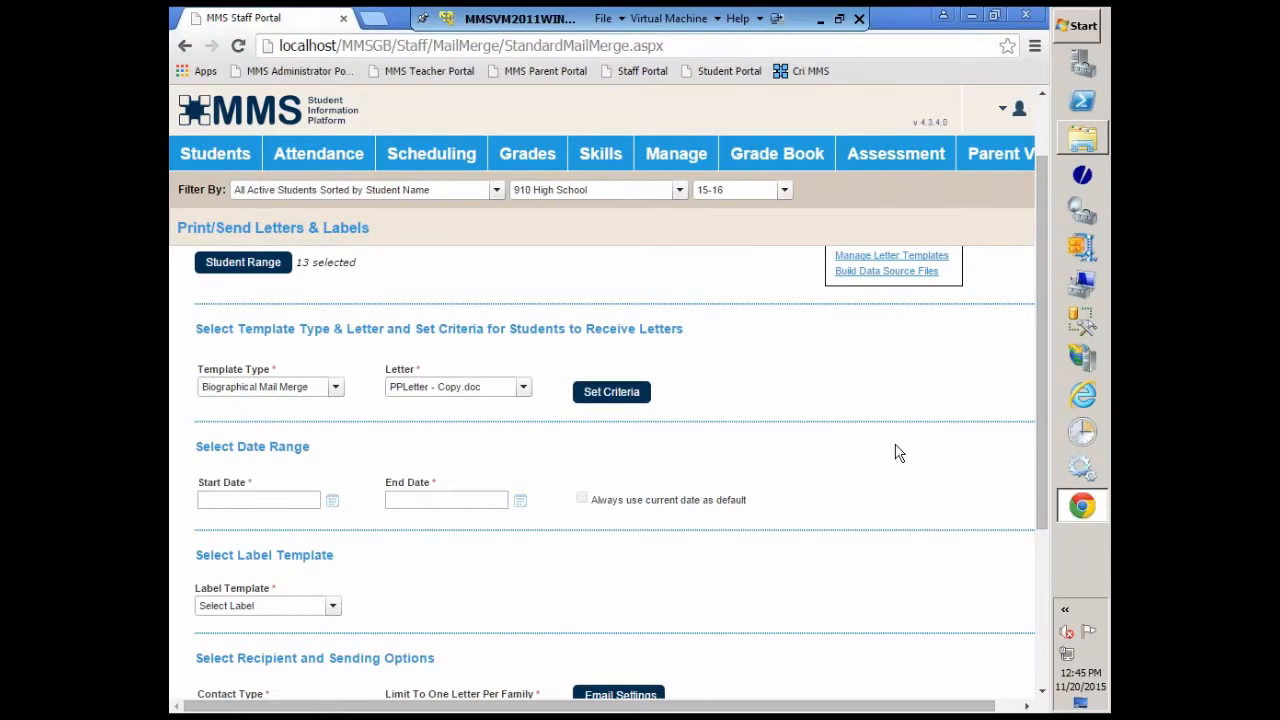
Step: Reopen the letter criteria and add 2019 to the selected YOG values
{"action": "left_click", "coordinate": [609, 393]}
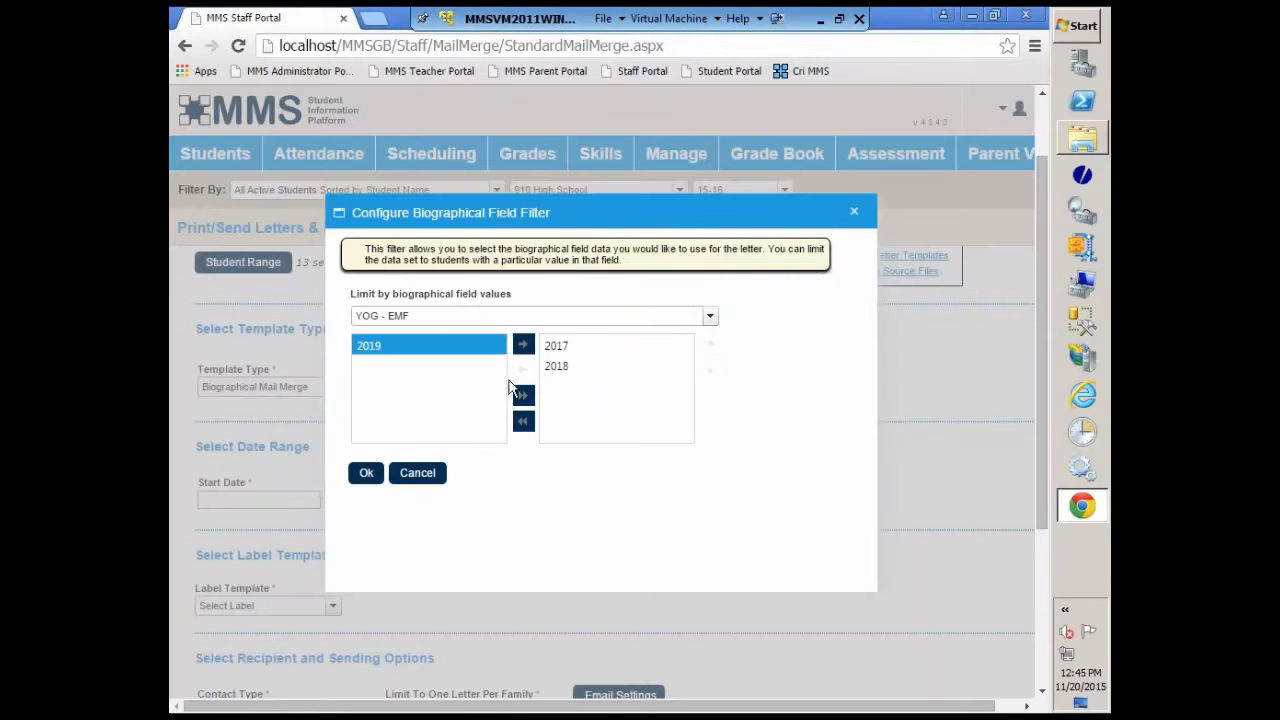
{"action": "left_click", "coordinate": [528, 346]}
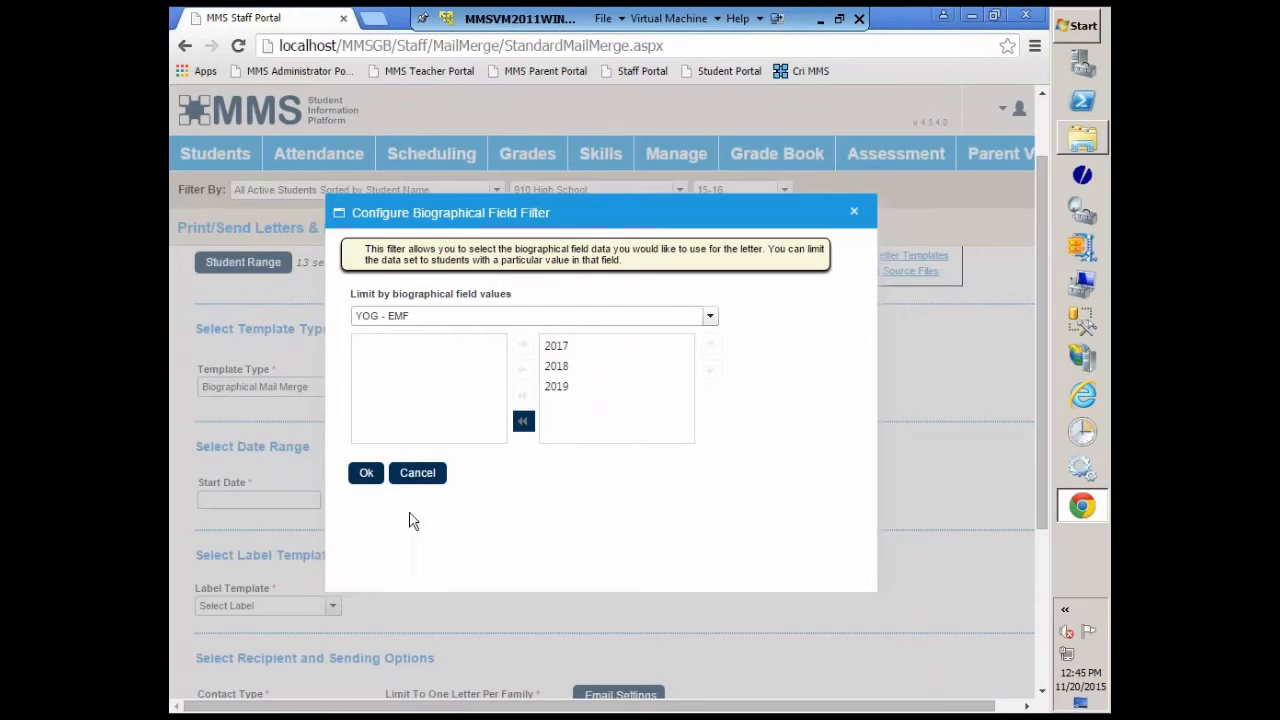
{"action": "left_click", "coordinate": [365, 473]}
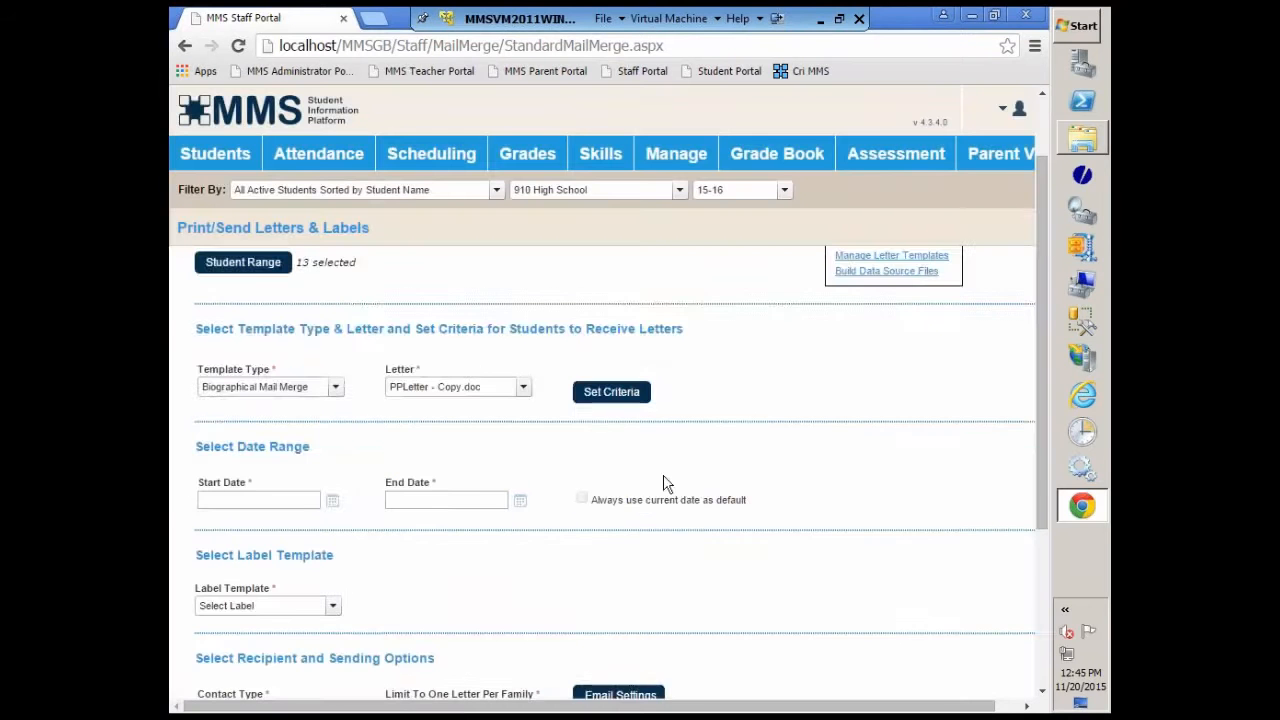
Step: Set the recipient contact type to Mailing Flag and limit the mailing to one letter per family
{"action": "scroll", "coordinate": [460, 552], "scroll_direction": "down", "scroll_amount": 2}
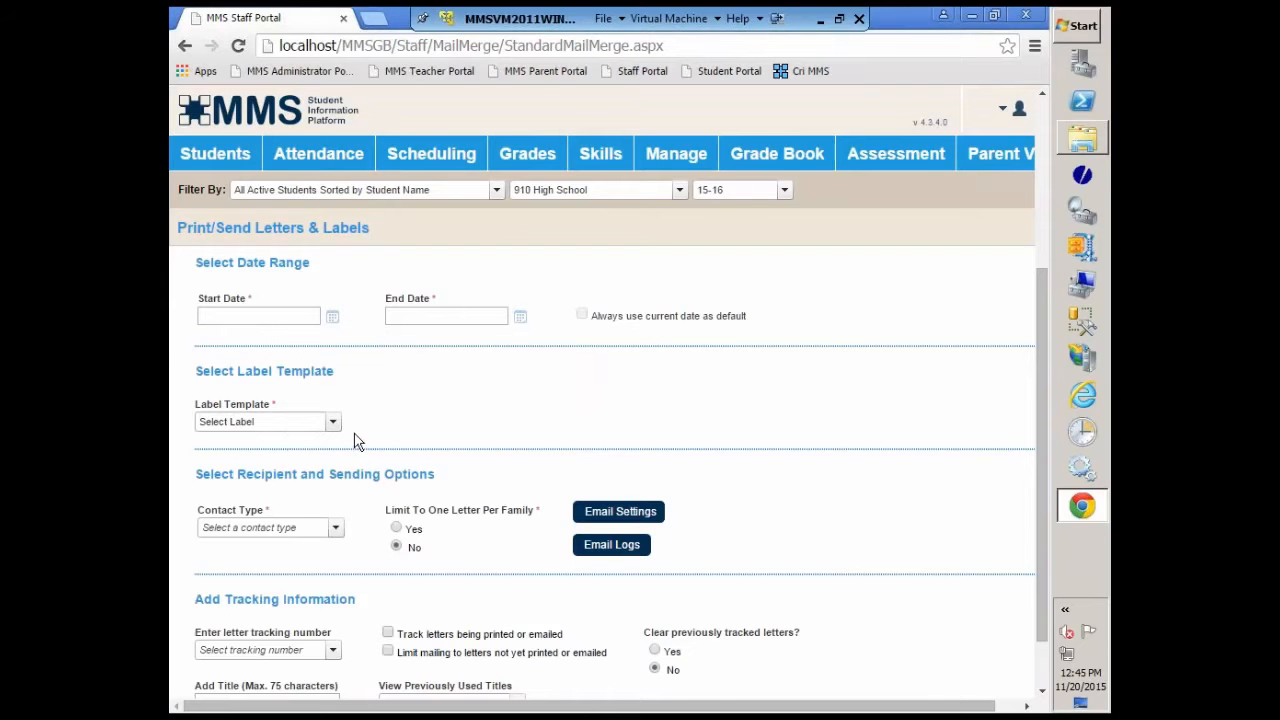
{"action": "scroll", "coordinate": [405, 428], "scroll_direction": "down", "scroll_amount": 1}
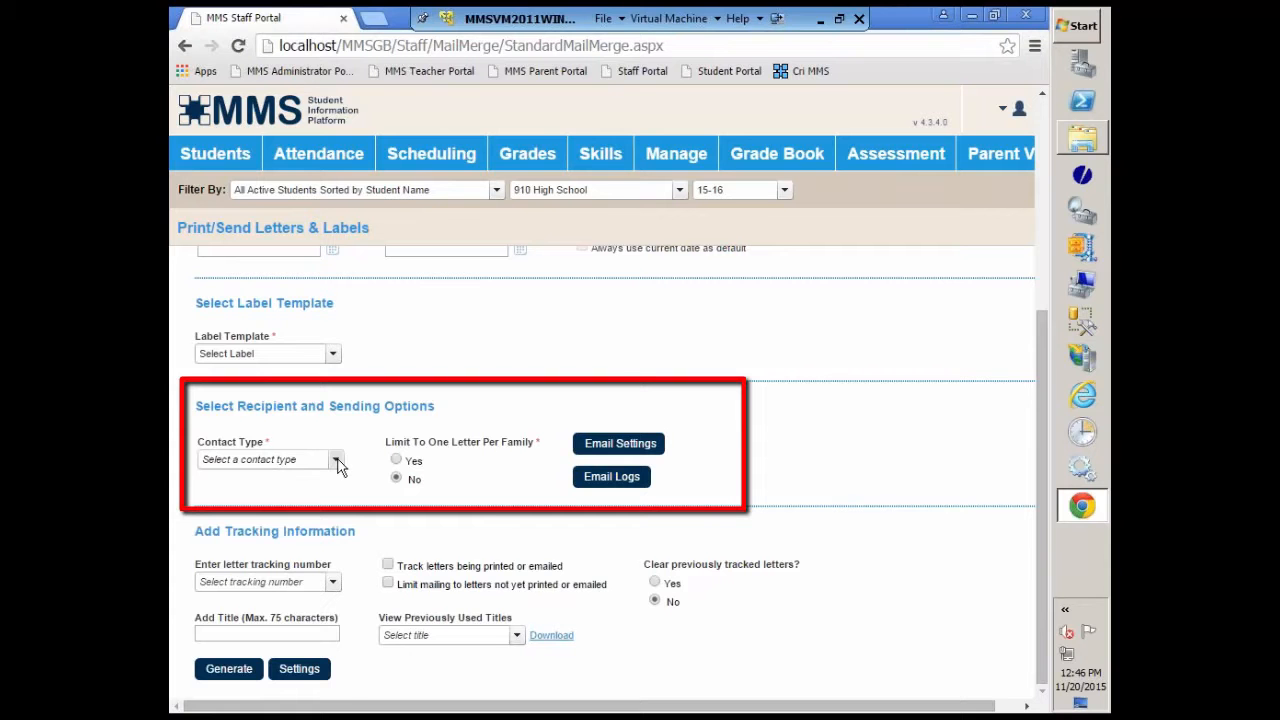
{"action": "left_click", "coordinate": [337, 461]}
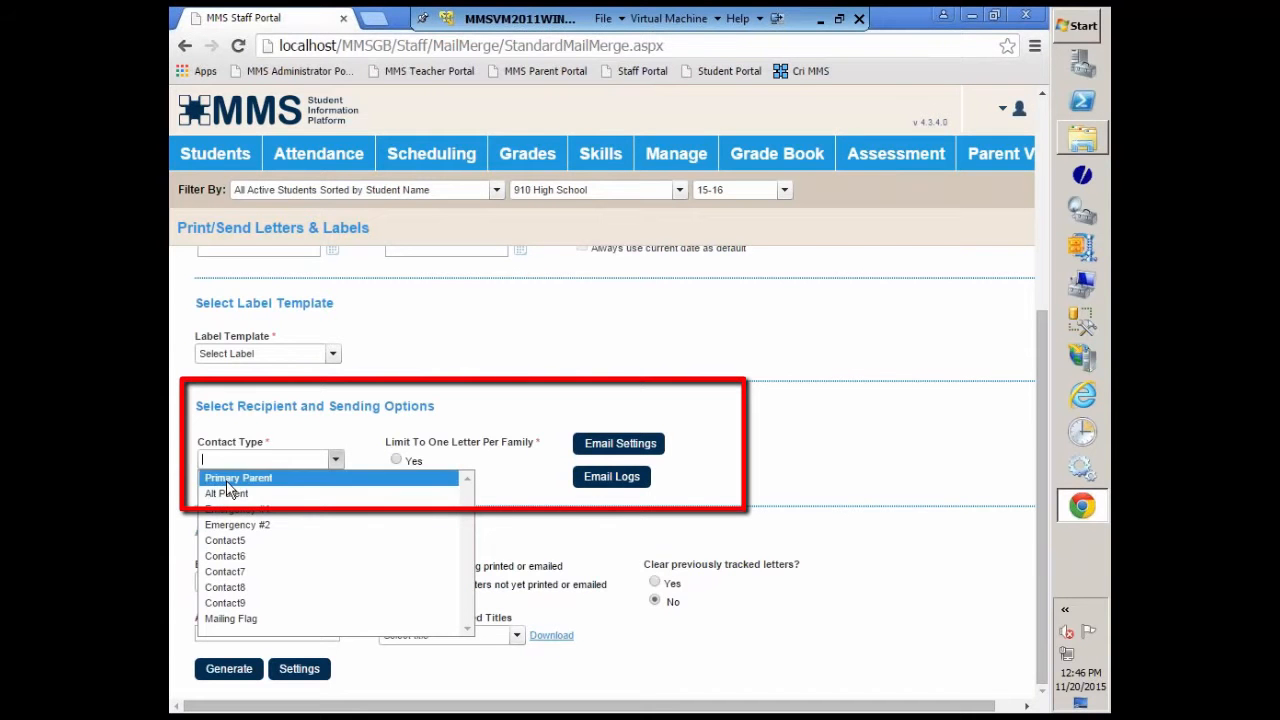
{"action": "left_click", "coordinate": [243, 620]}
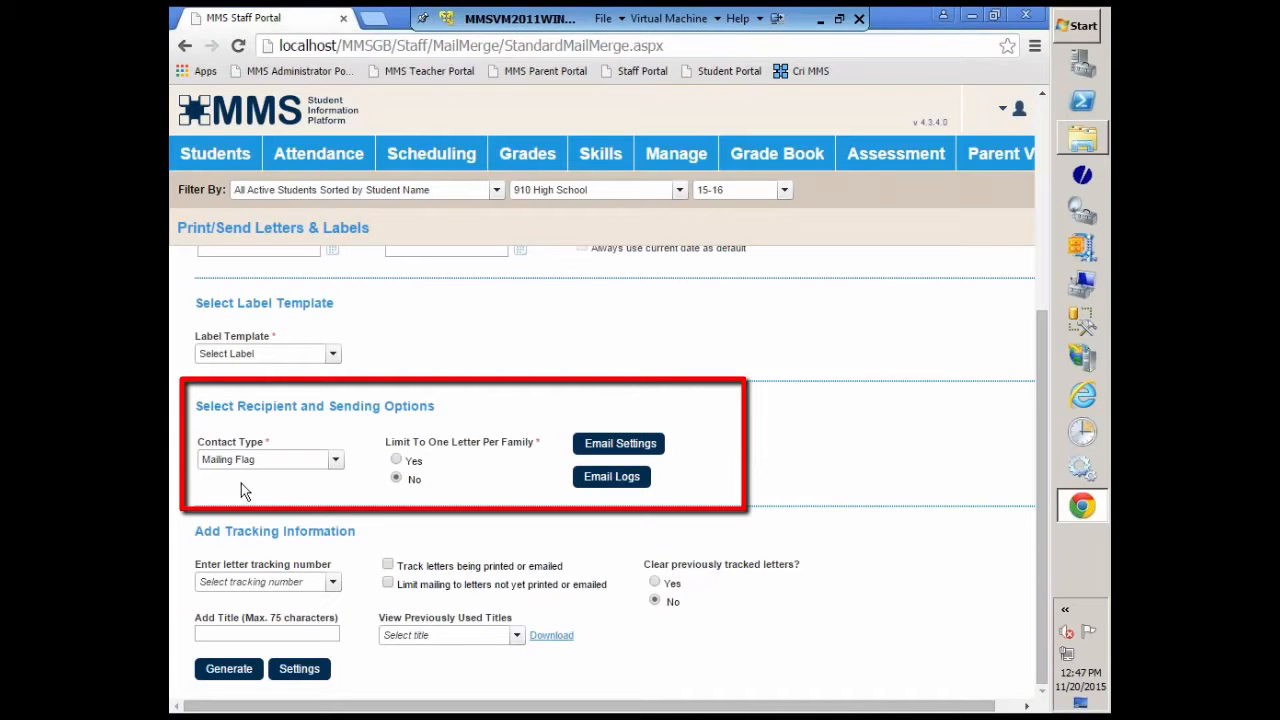
{"action": "left_click", "coordinate": [396, 461]}
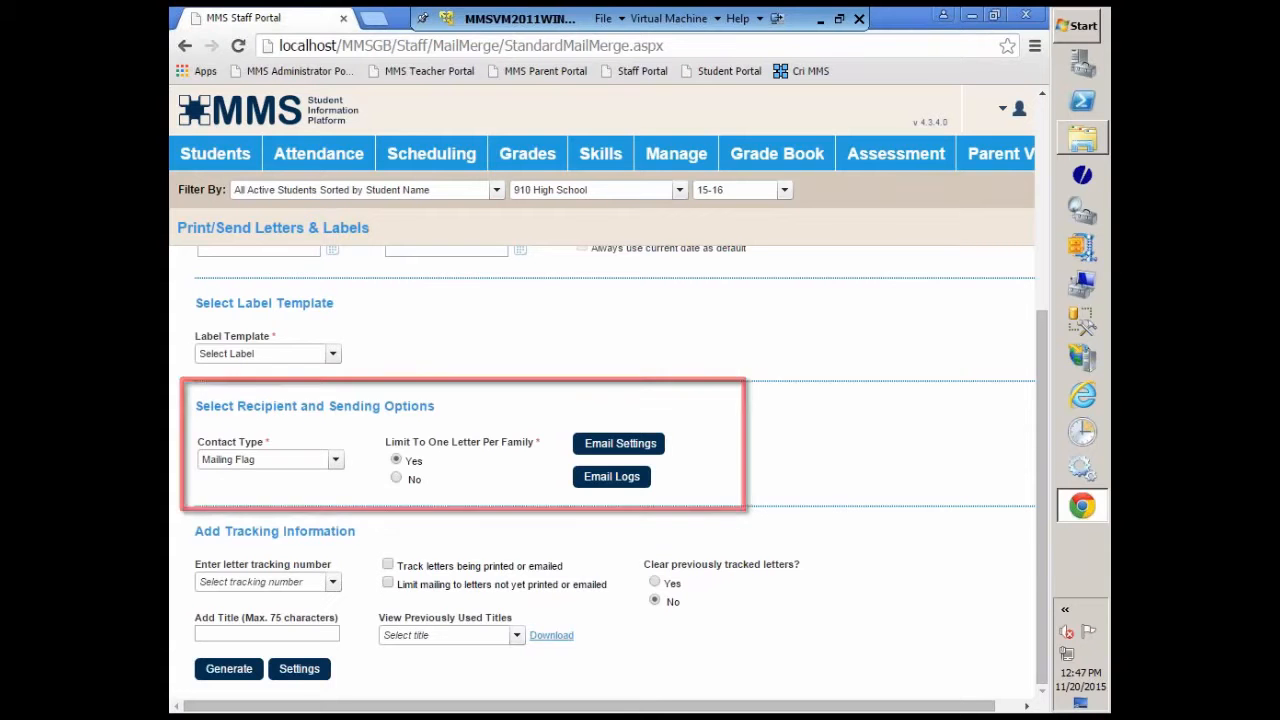
Step: Enable sending the report to email for All Selected Students, and print a paper copy as well for email recipients
{"action": "left_click", "coordinate": [622, 451]}
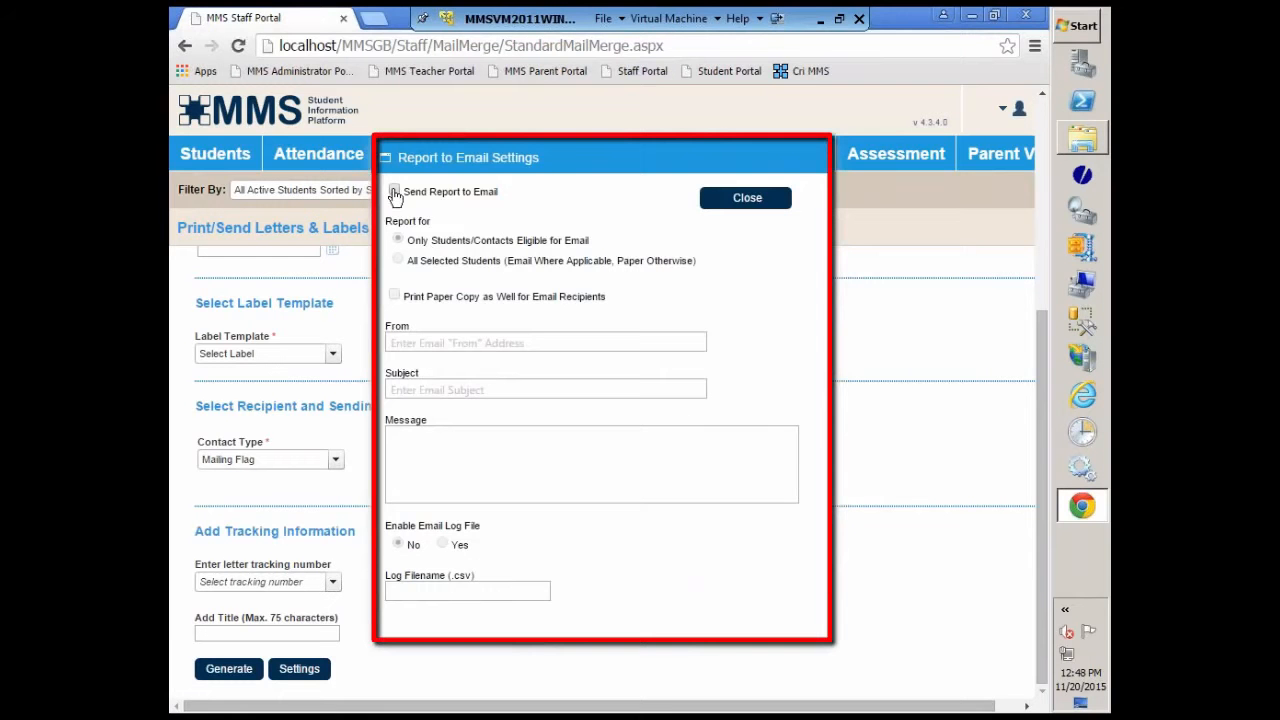
{"action": "left_click", "coordinate": [395, 191]}
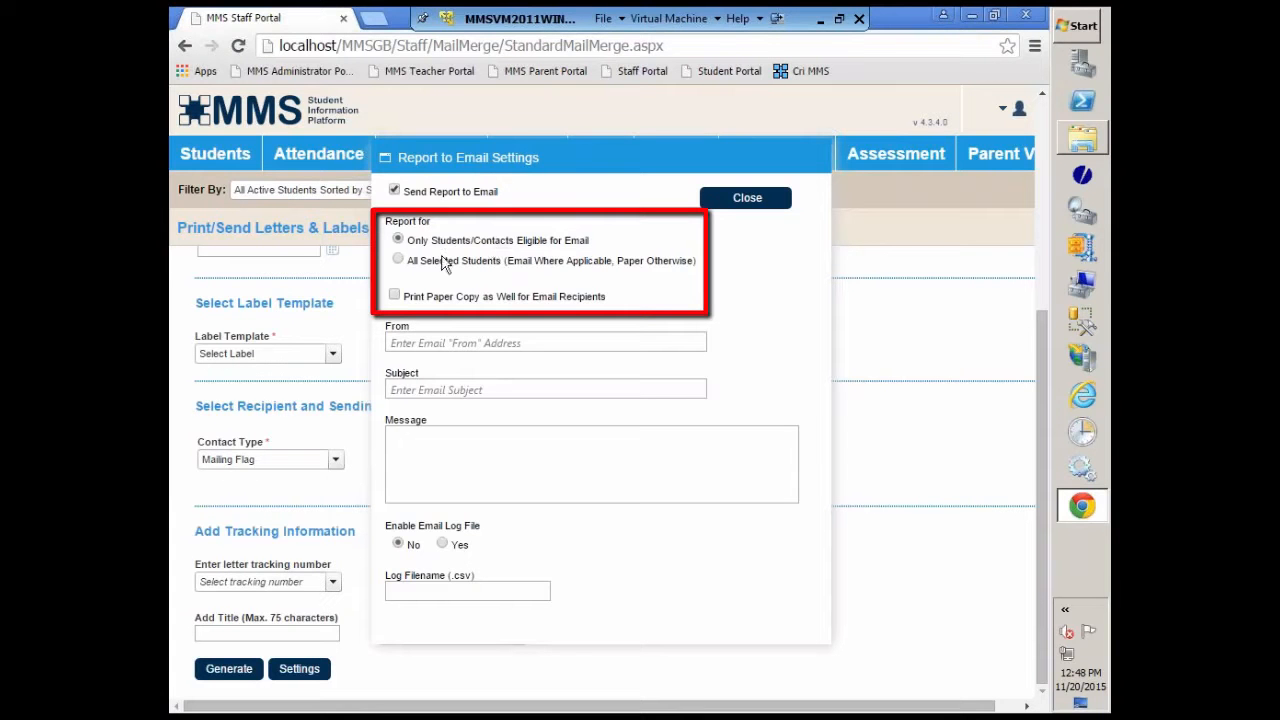
{"action": "left_click", "coordinate": [398, 260]}
{"action": "left_click", "coordinate": [394, 296]}
{"action": "left_click", "coordinate": [399, 239]}
{"action": "left_click", "coordinate": [416, 262]}
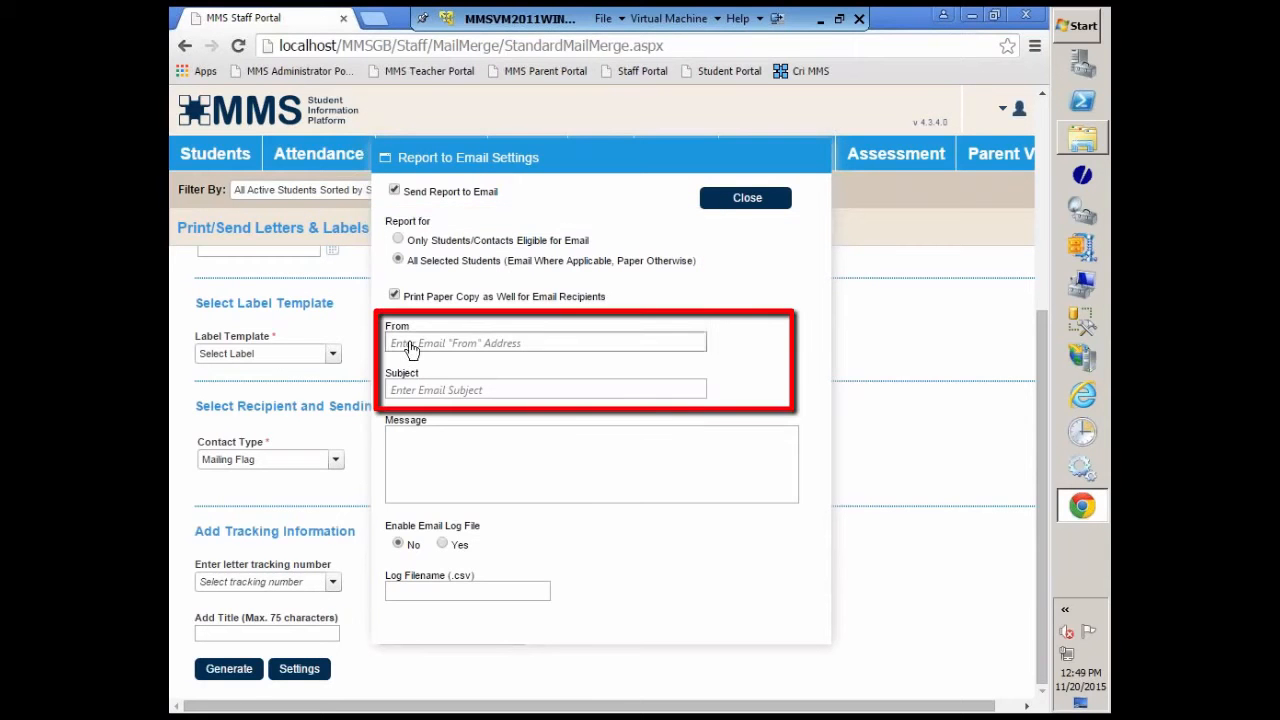
Step: Set the email subject to "Parent Portal Setup Letter", leaving the From address blank
{"action": "left_click", "coordinate": [449, 345]}
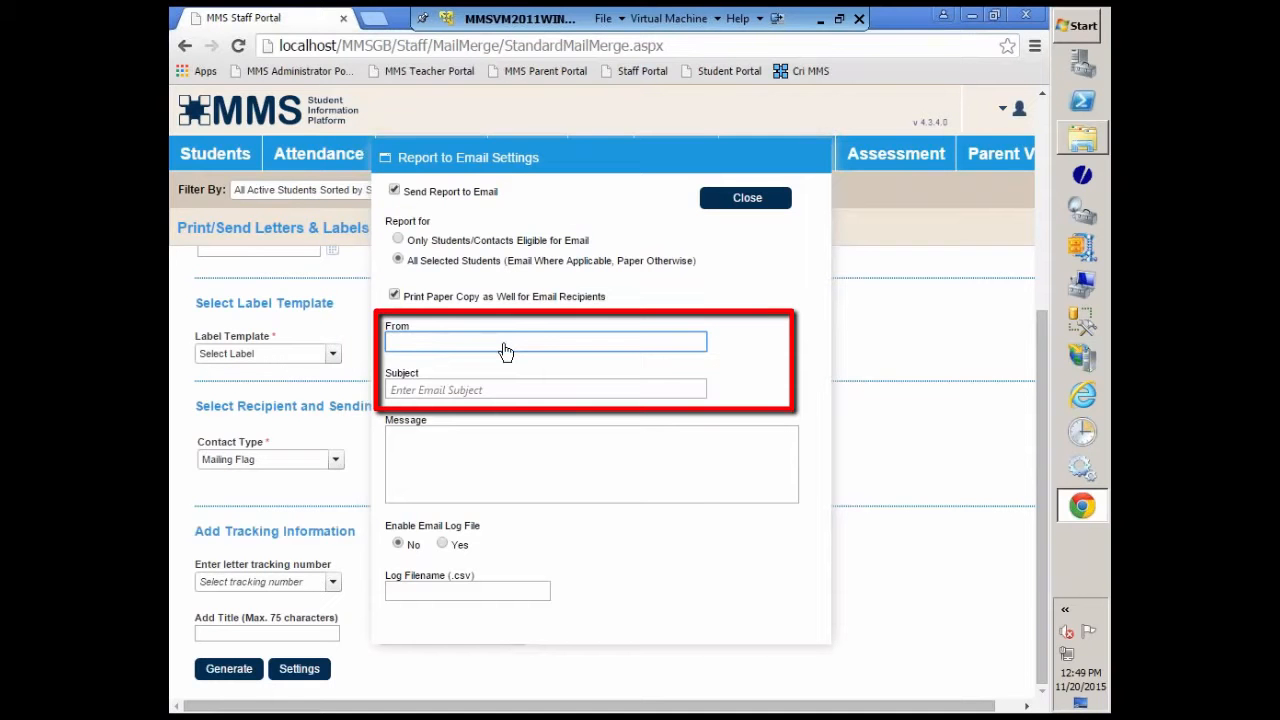
{"action": "left_click", "coordinate": [459, 395]}
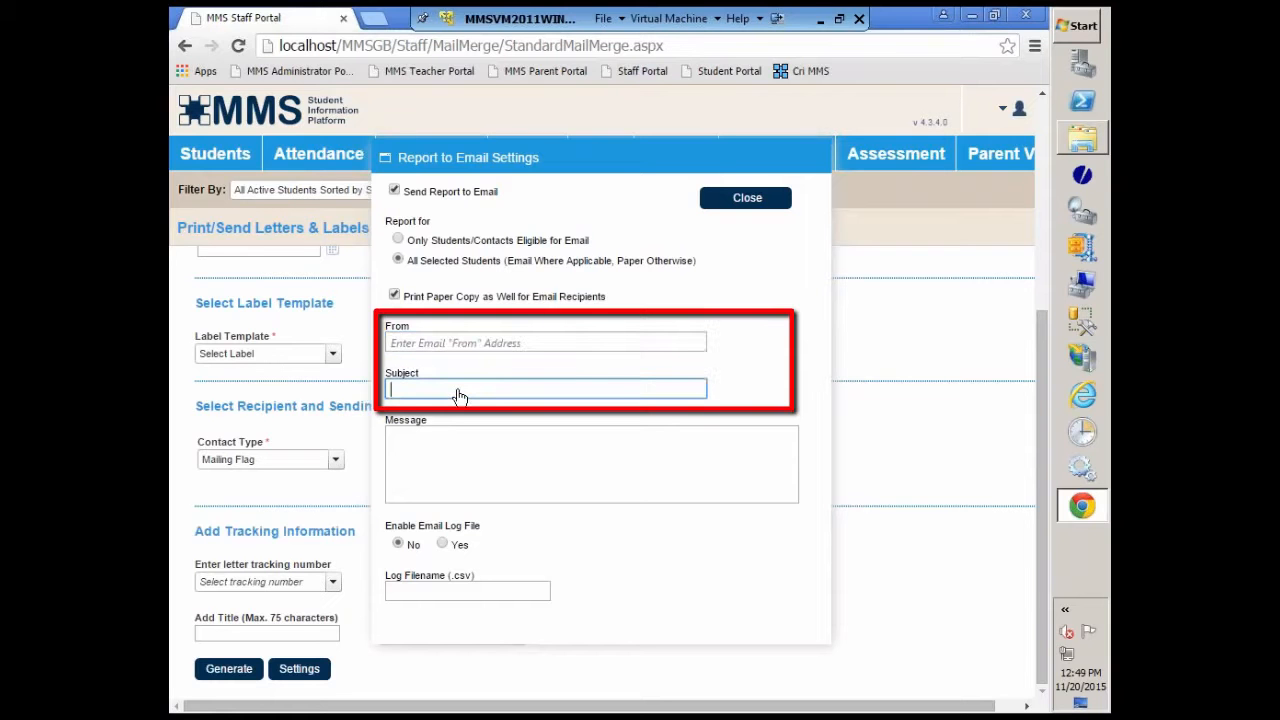
{"action": "type", "text": "Parent Portal Setup Letter"}
{"action": "key", "text": "Tab"}
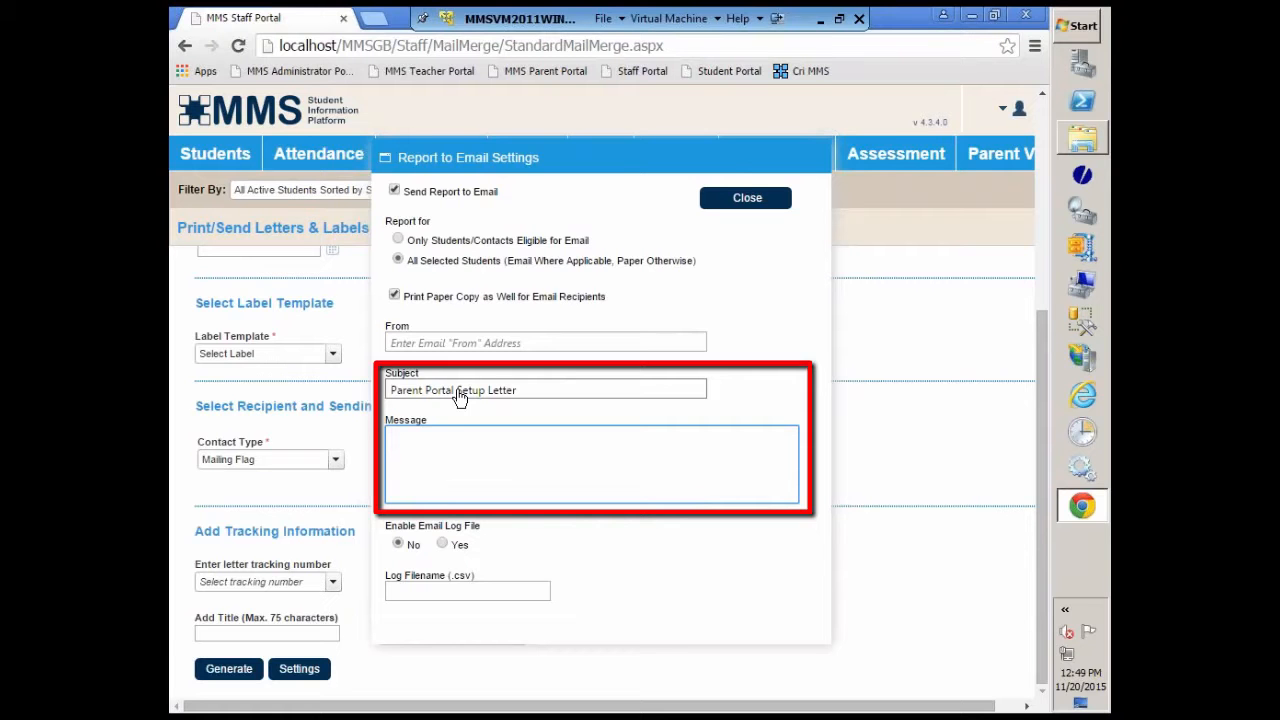
Step: Try enabling the email log file, set it back to No, and close the email settings
{"action": "left_click", "coordinate": [442, 544]}
{"action": "mouse_move", "coordinate": [569, 582]}
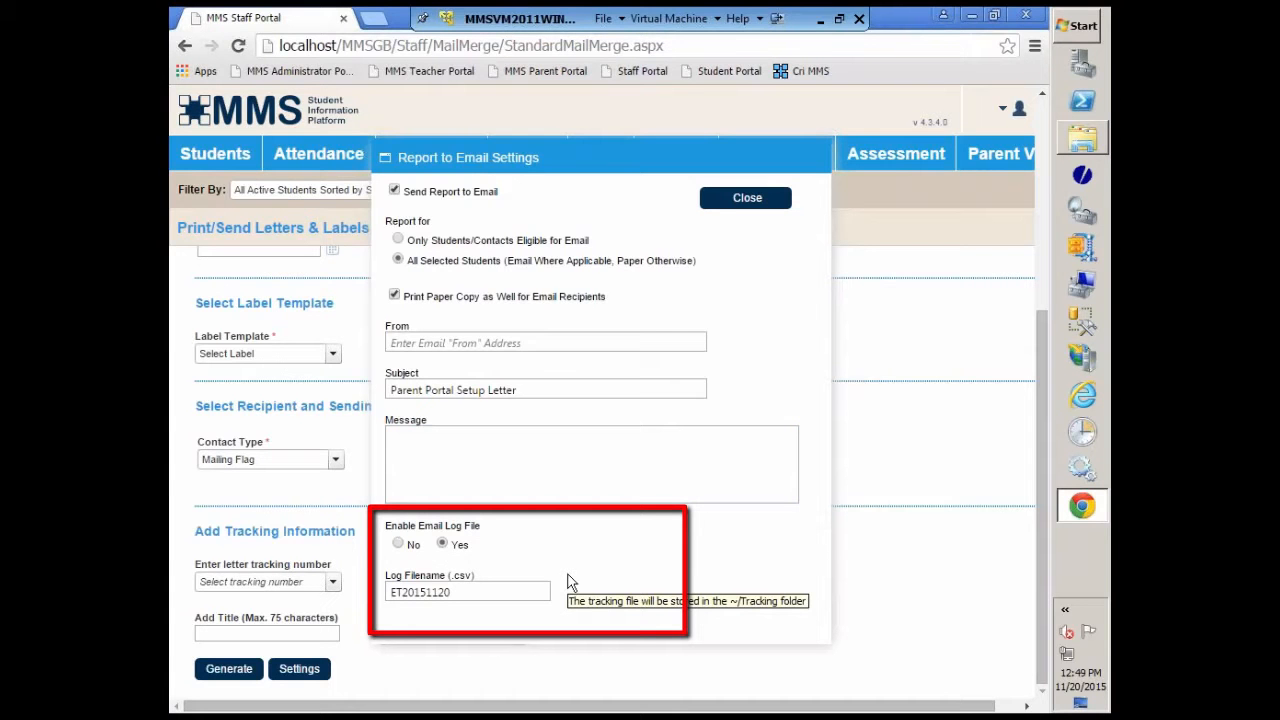
{"action": "left_click", "coordinate": [398, 545]}
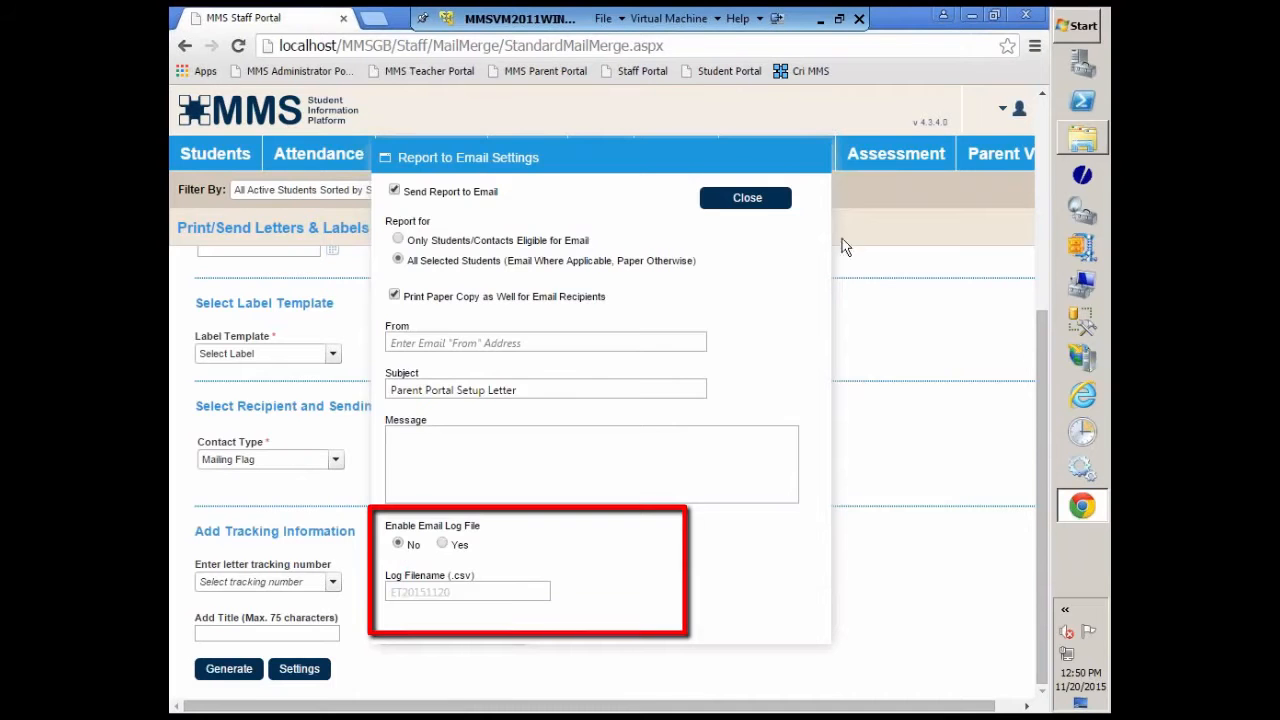
{"action": "left_click", "coordinate": [786, 205]}
Step: Open the email log view to check the email status logs, and close it
{"action": "left_click", "coordinate": [556, 438]}
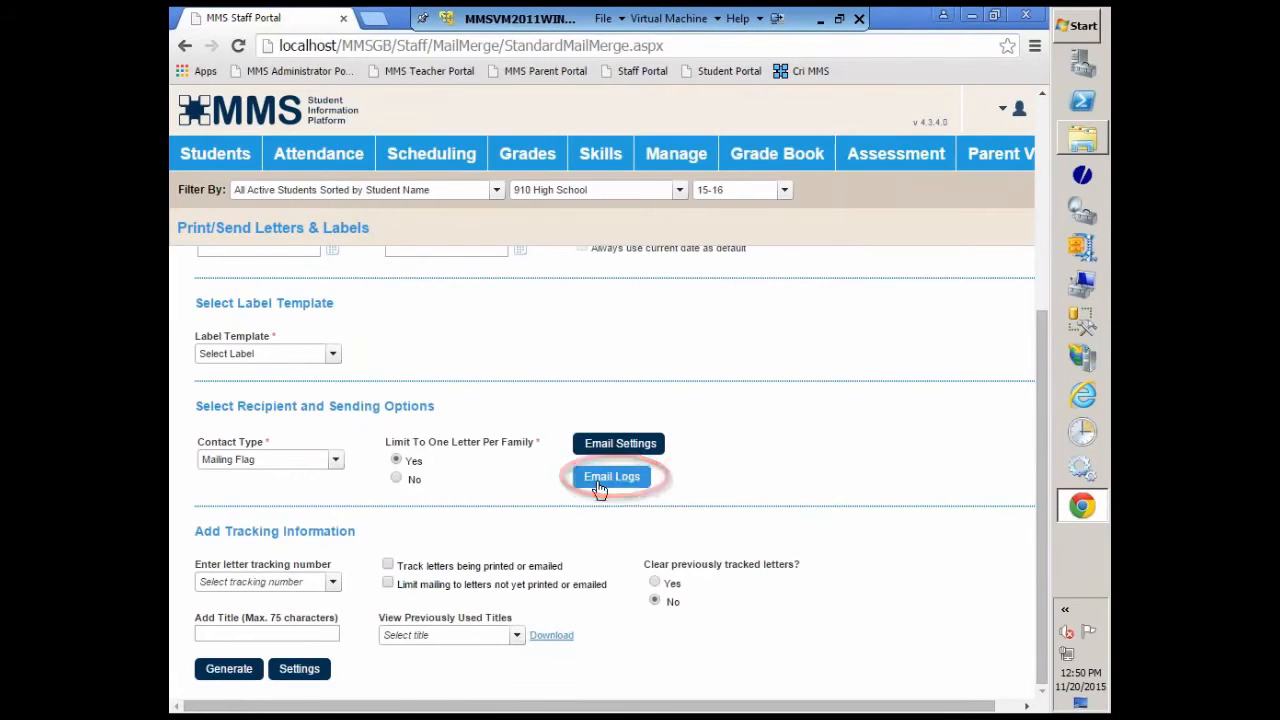
{"action": "left_click", "coordinate": [600, 482]}
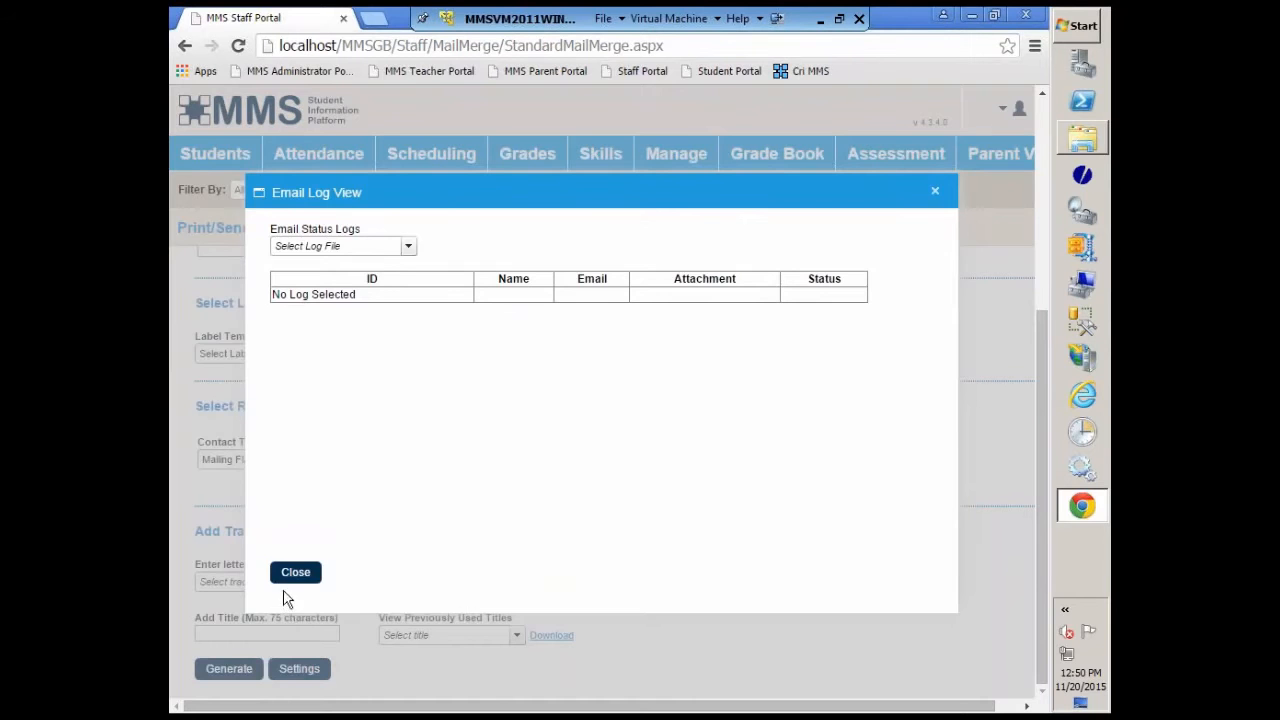
{"action": "left_click", "coordinate": [295, 572]}
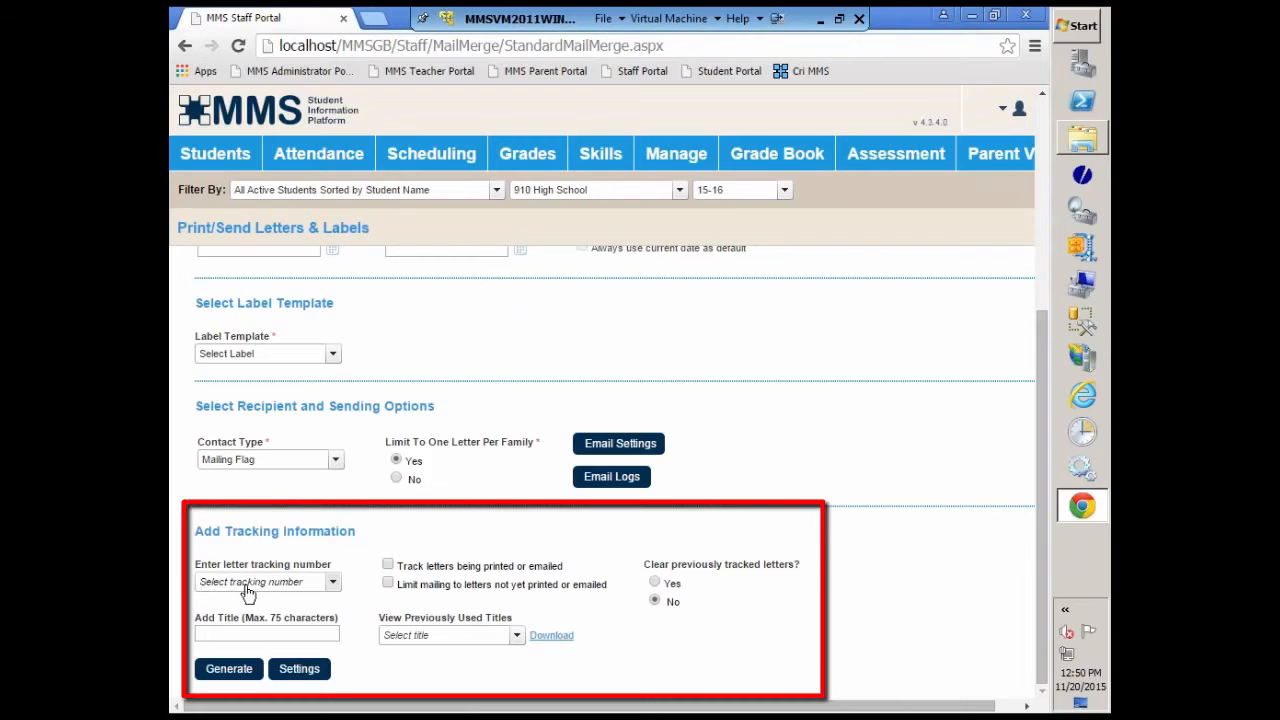
Step: Set the letter tracking number to 1 and the title to "PP Letter Dec 2015"
{"action": "left_click", "coordinate": [328, 581]}
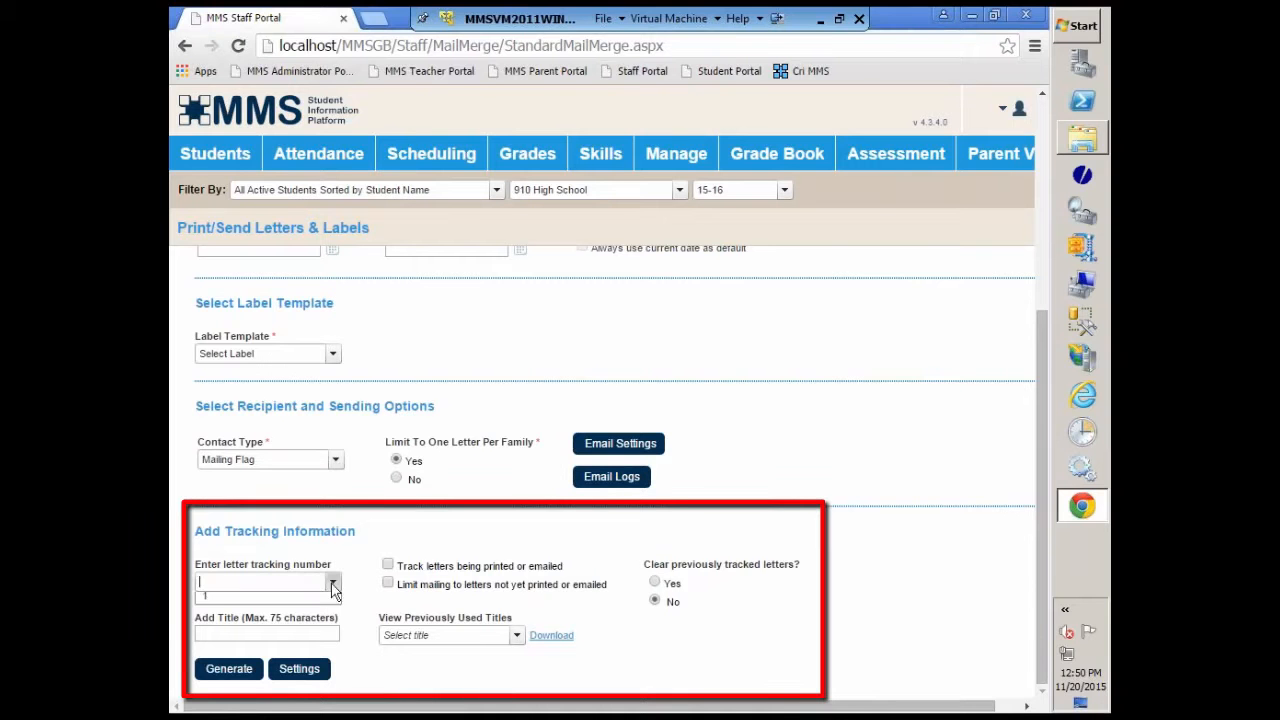
{"action": "left_click", "coordinate": [219, 603]}
{"action": "left_click", "coordinate": [210, 634]}
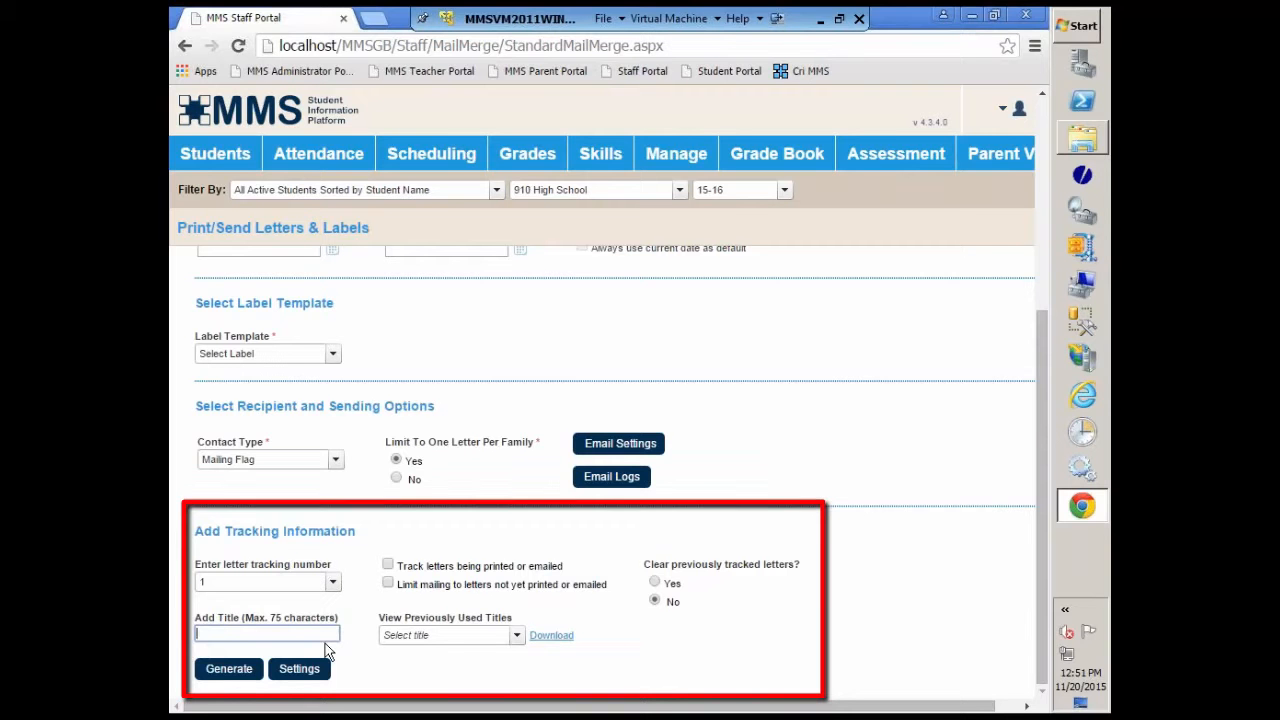
{"action": "type", "text": "PP Letter Dec 2015"}
Step: Set the tracking number to 2, track printed or emailed letters, and limit the mailing to letters not yet printed or emailed
{"action": "left_click", "coordinate": [333, 588]}
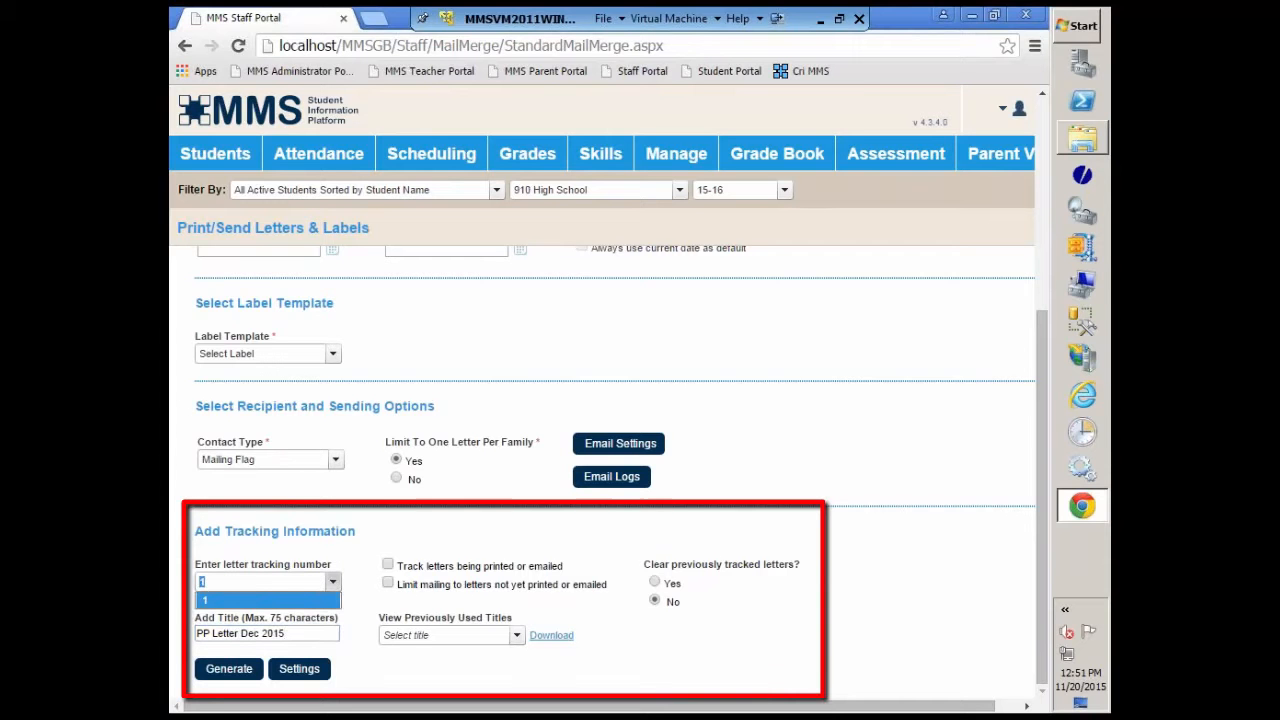
{"action": "type", "text": "2"}
{"action": "left_click", "coordinate": [395, 563]}
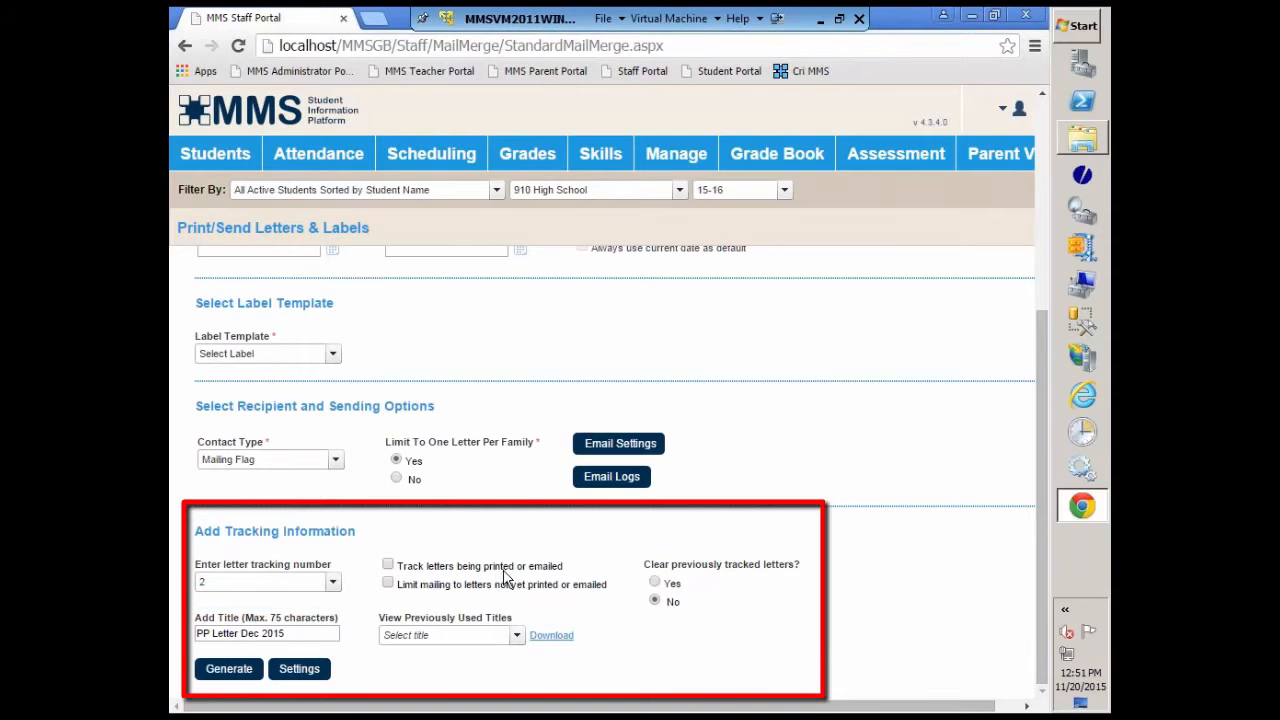
{"action": "left_click", "coordinate": [388, 568]}
Step: Switch the tracking number to 1 and download the previously used Parent Portal Letter - Nov 2015 mailing
{"action": "left_click", "coordinate": [333, 583]}
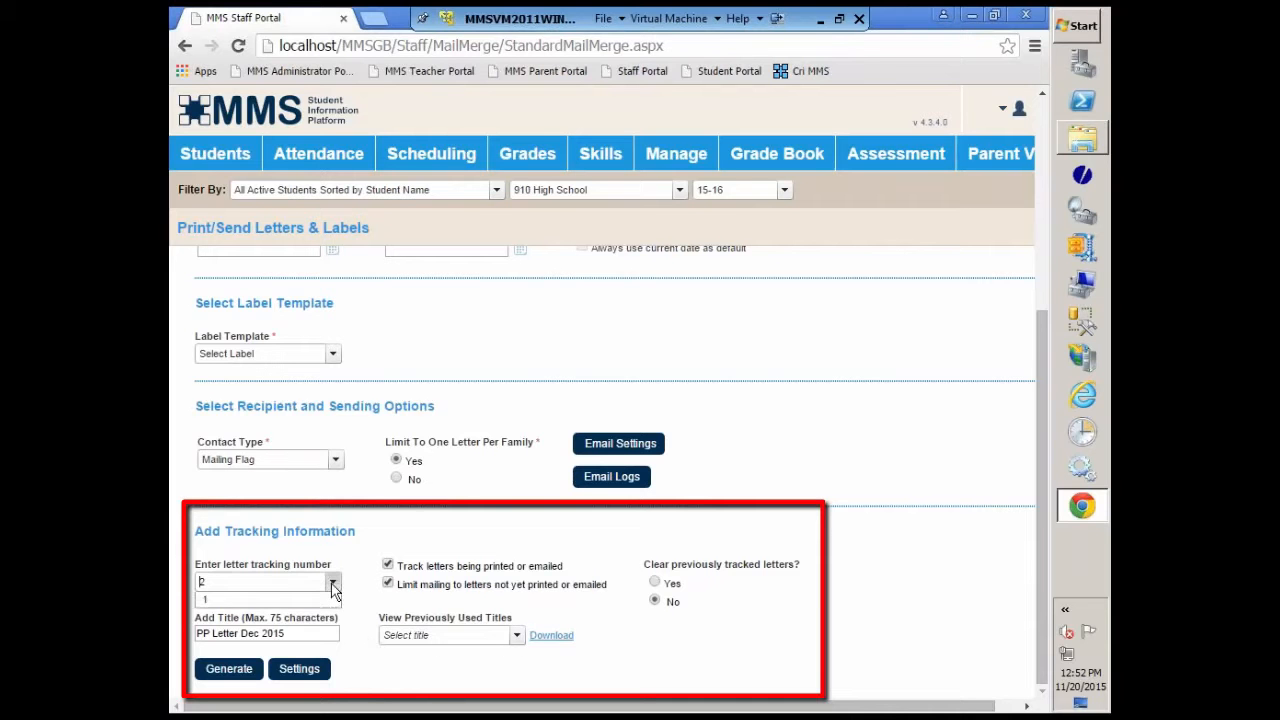
{"action": "left_click", "coordinate": [218, 602]}
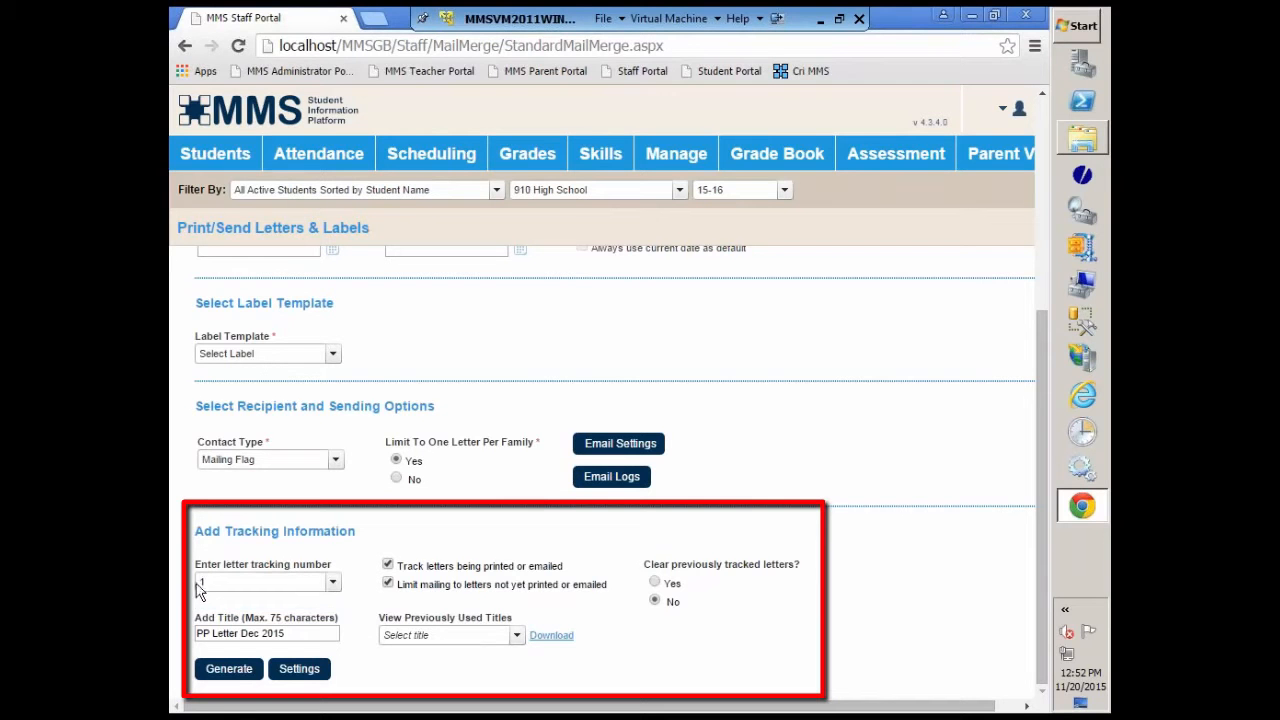
{"action": "left_click", "coordinate": [517, 636]}
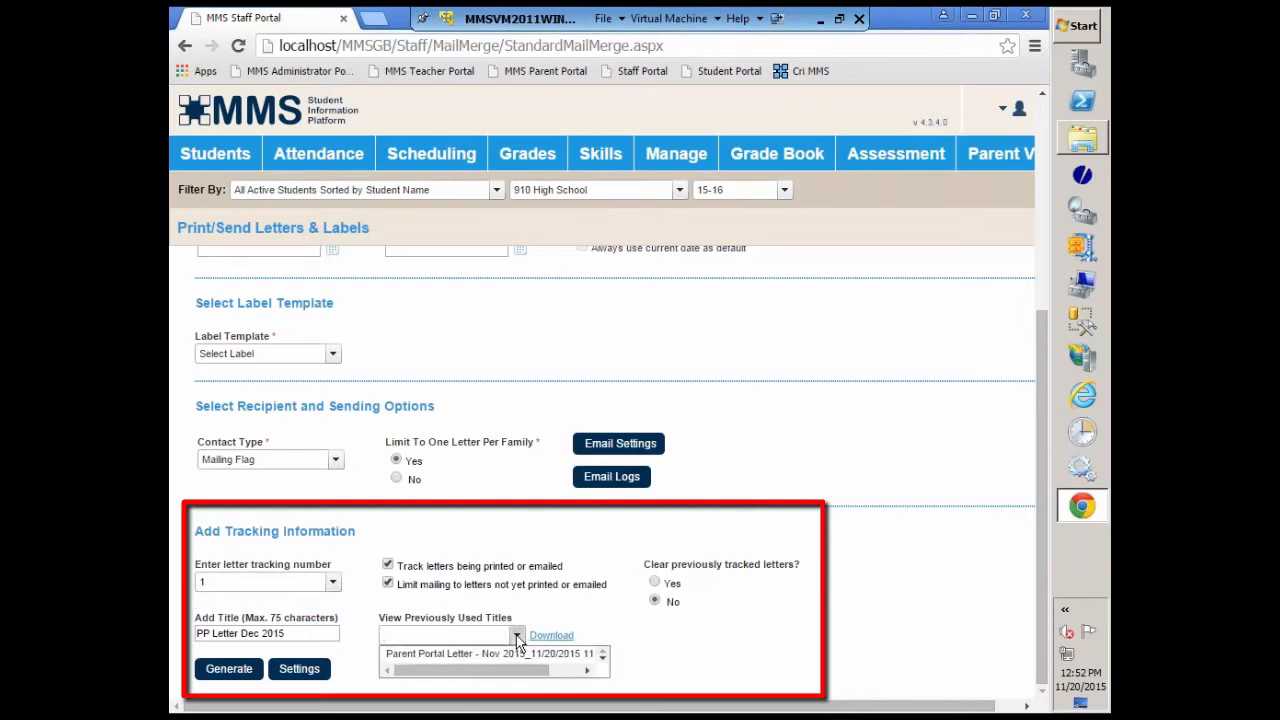
{"action": "left_click", "coordinate": [449, 654]}
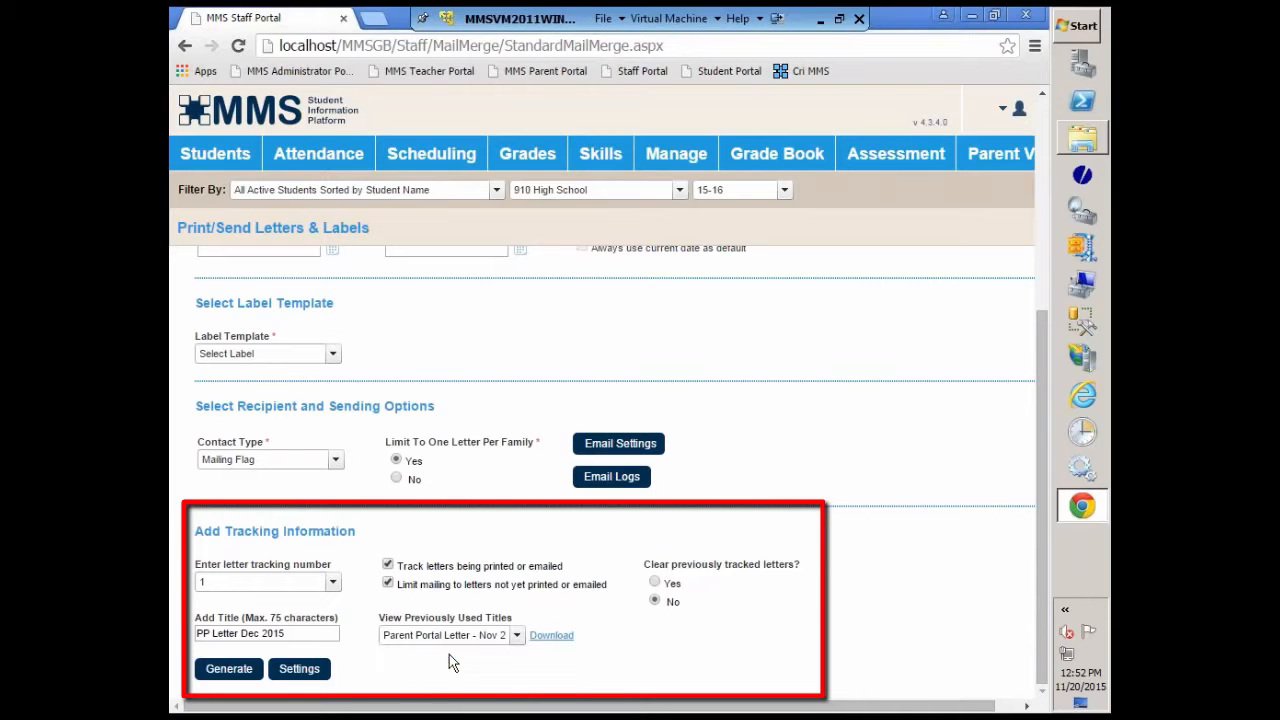
{"action": "left_click", "coordinate": [548, 636]}
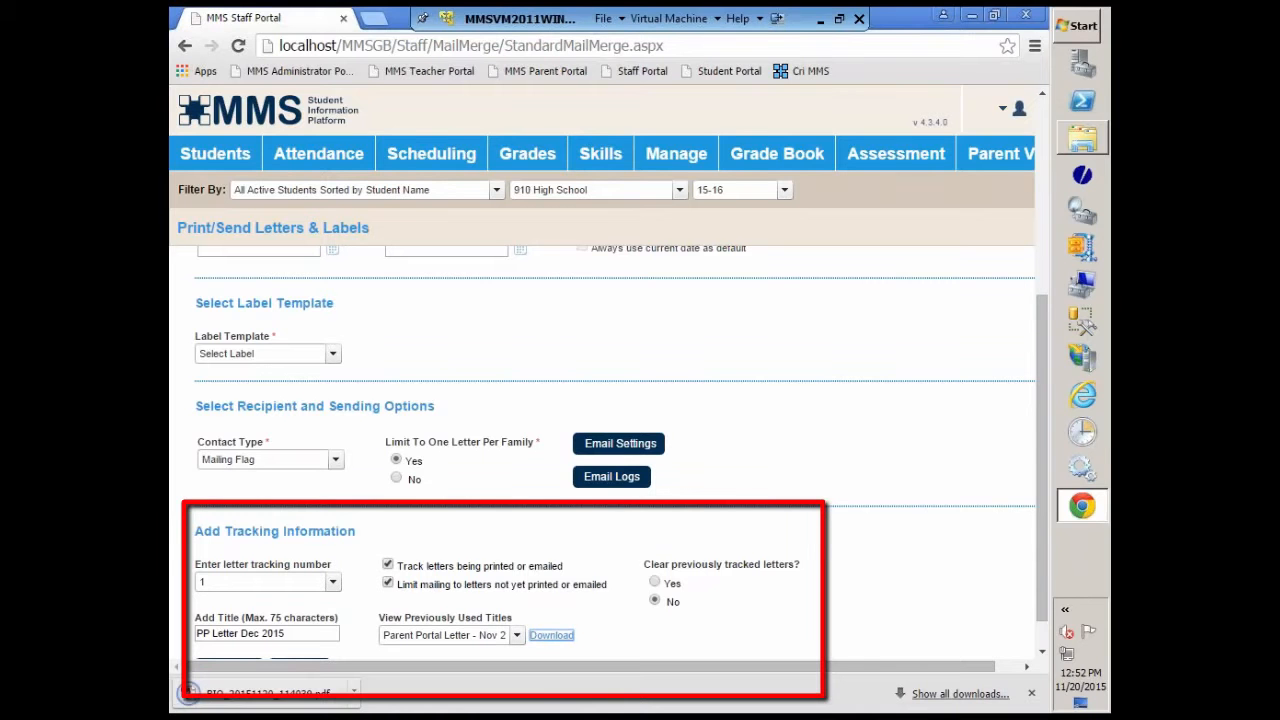
Step: Open the downloaded BIO_20151120_114039.pdf and examine its merged parent letters
{"action": "left_click", "coordinate": [252, 700]}
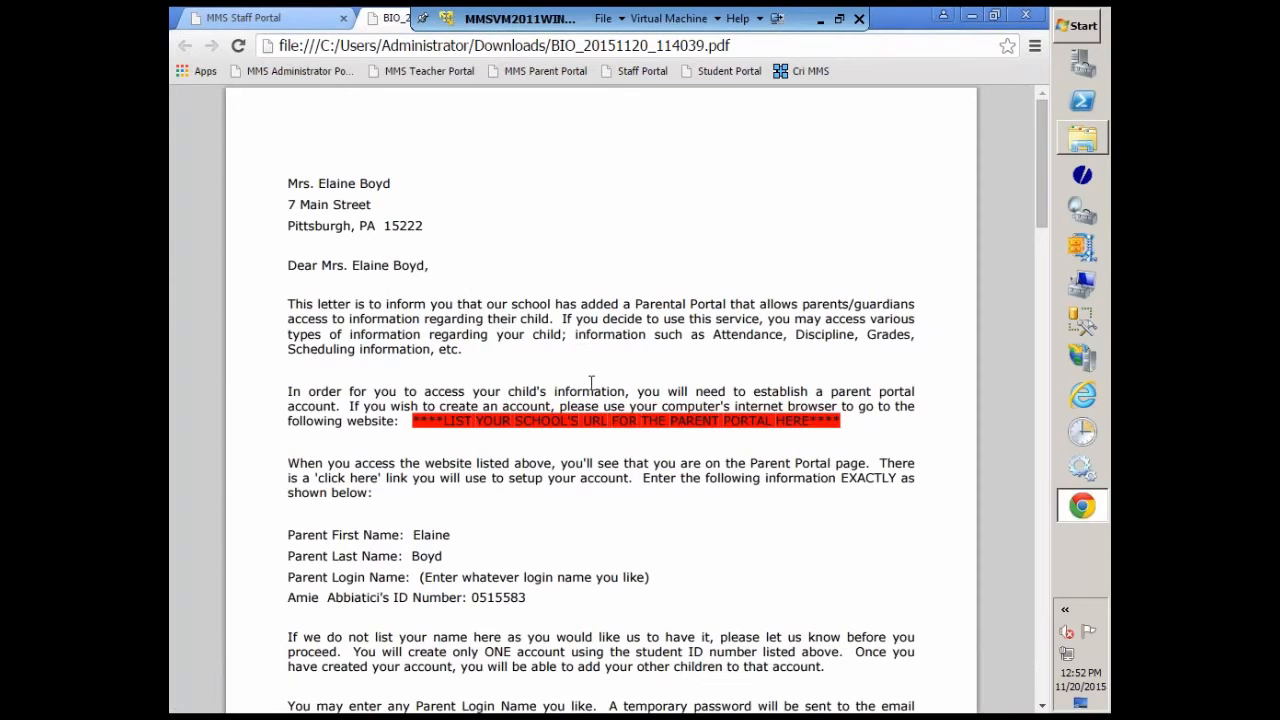
{"action": "scroll", "coordinate": [528, 512], "scroll_direction": "down", "scroll_amount": 2}
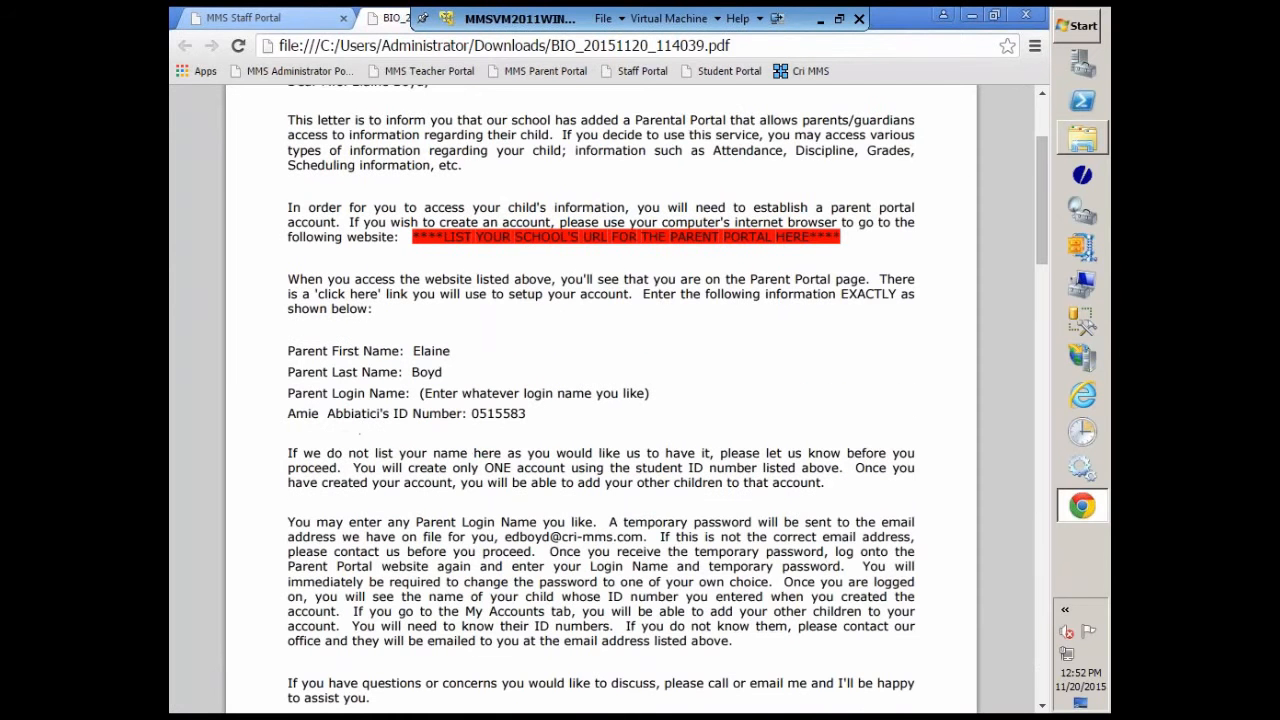
{"action": "scroll", "coordinate": [616, 407], "scroll_direction": "down", "scroll_amount": 8}
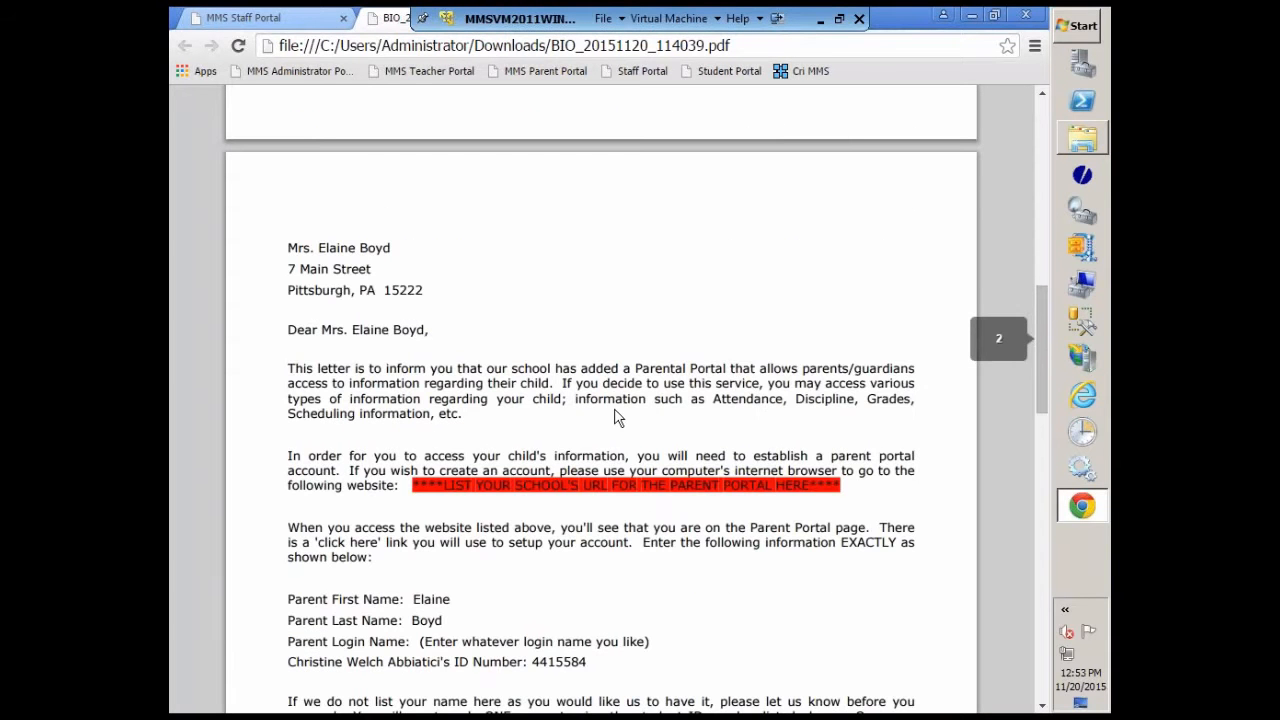
{"action": "scroll", "coordinate": [616, 418], "scroll_direction": "down", "scroll_amount": 2}
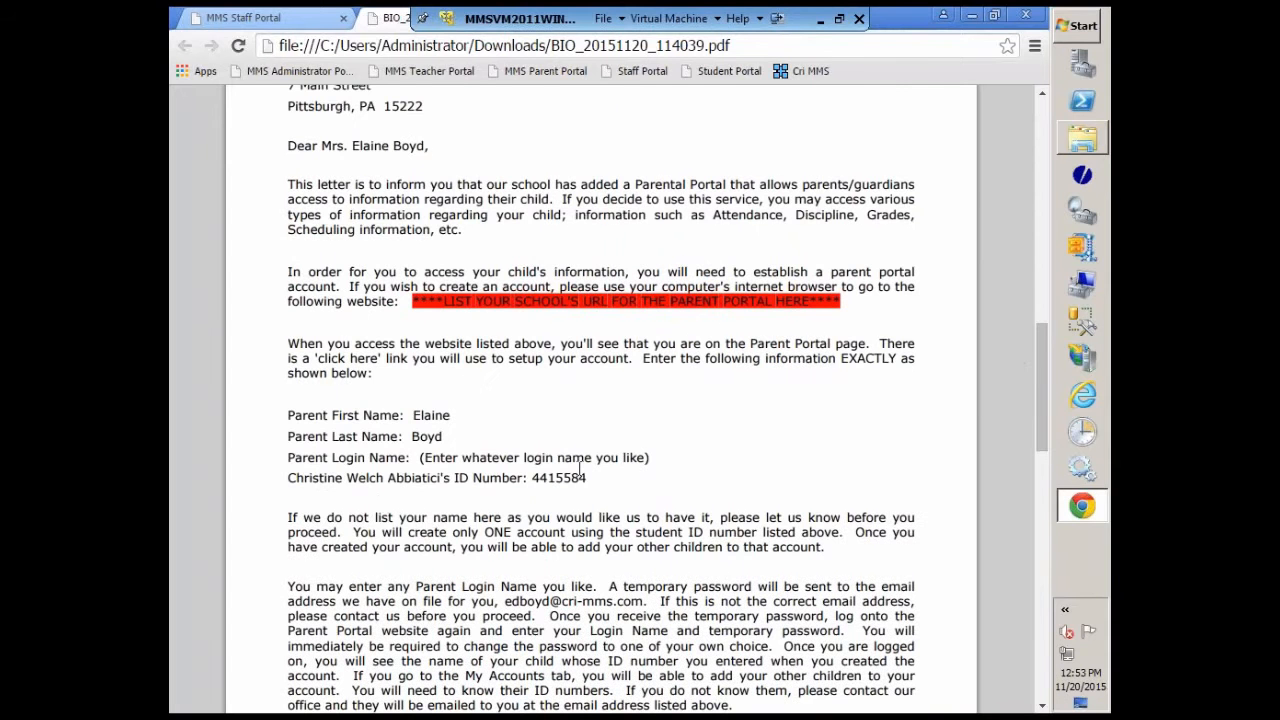
{"action": "scroll", "coordinate": [636, 472], "scroll_direction": "down", "scroll_amount": 3}
{"action": "scroll", "coordinate": [634, 477], "scroll_direction": "down", "scroll_amount": 9}
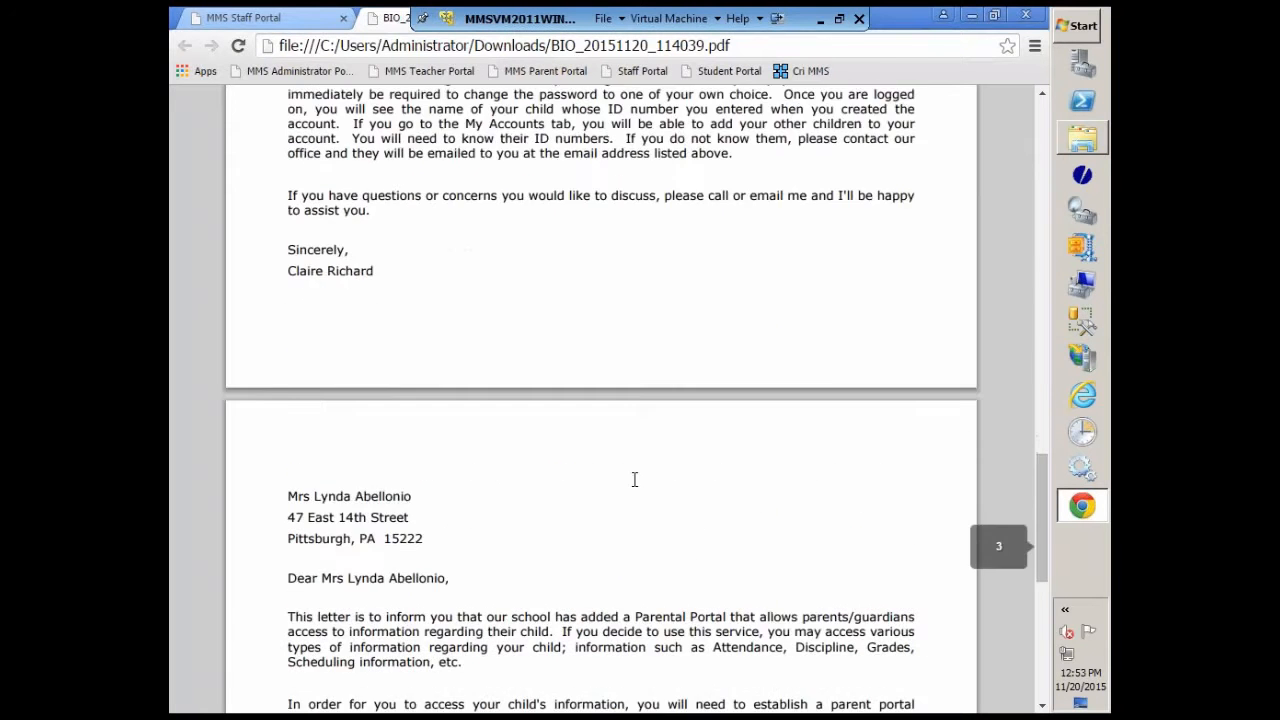
{"action": "scroll", "coordinate": [347, 333], "scroll_direction": "up", "scroll_amount": 5}
{"action": "scroll", "coordinate": [600, 400], "scroll_direction": "up", "scroll_amount": 15}
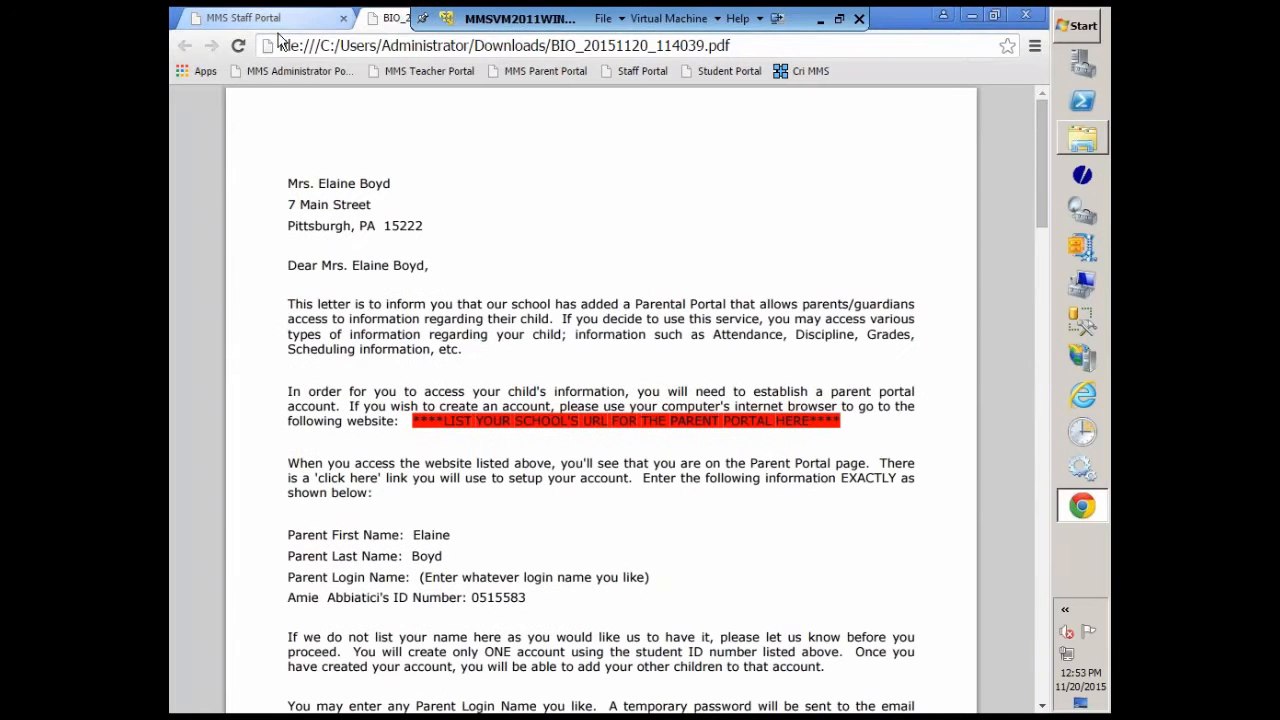
Step: Return to the Print/Send Letters & Labels page and set the letter tracking number to 2
{"action": "left_click", "coordinate": [320, 22]}
{"action": "left_click", "coordinate": [228, 582]}
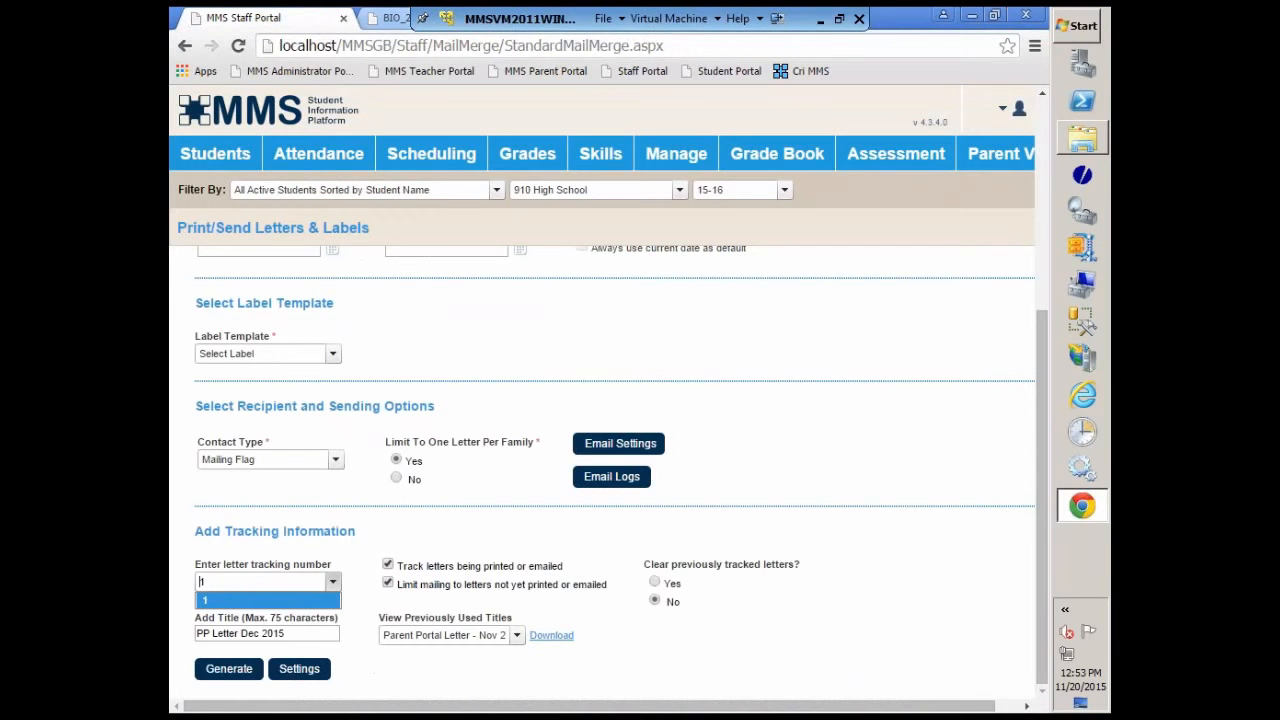
{"action": "double_click", "coordinate": [231, 585]}
{"action": "type", "text": "2"}
{"action": "left_click", "coordinate": [356, 577]}
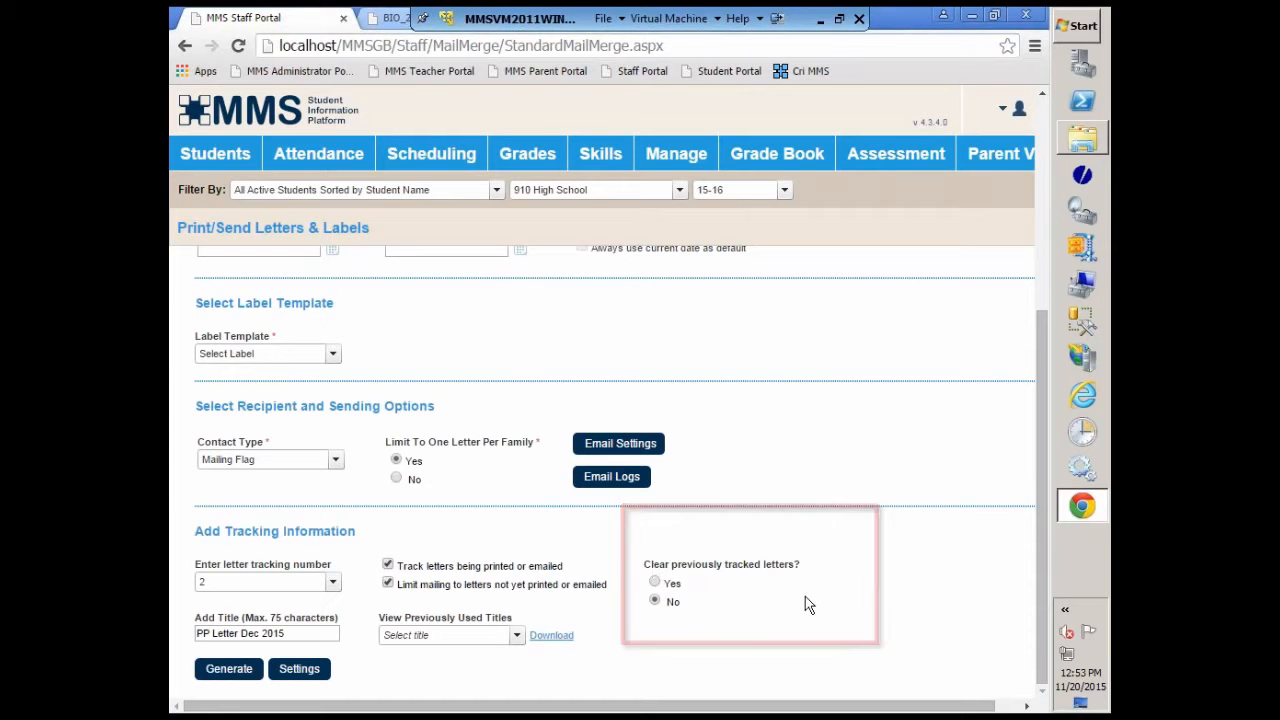
Step: Generate the mail merge output for the parent portal letters
{"action": "left_click", "coordinate": [217, 677]}
{"action": "scroll", "coordinate": [393, 609], "scroll_direction": "down", "scroll_amount": 4}
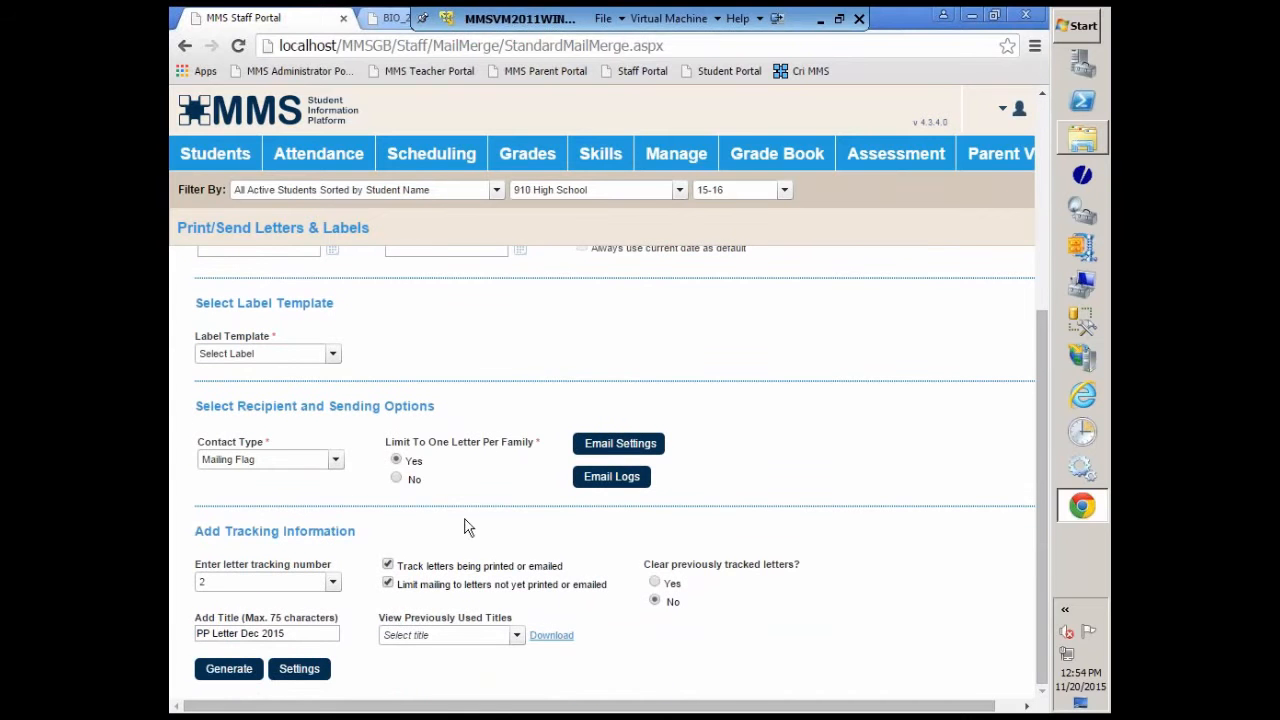
{"action": "left_click", "coordinate": [229, 676]}
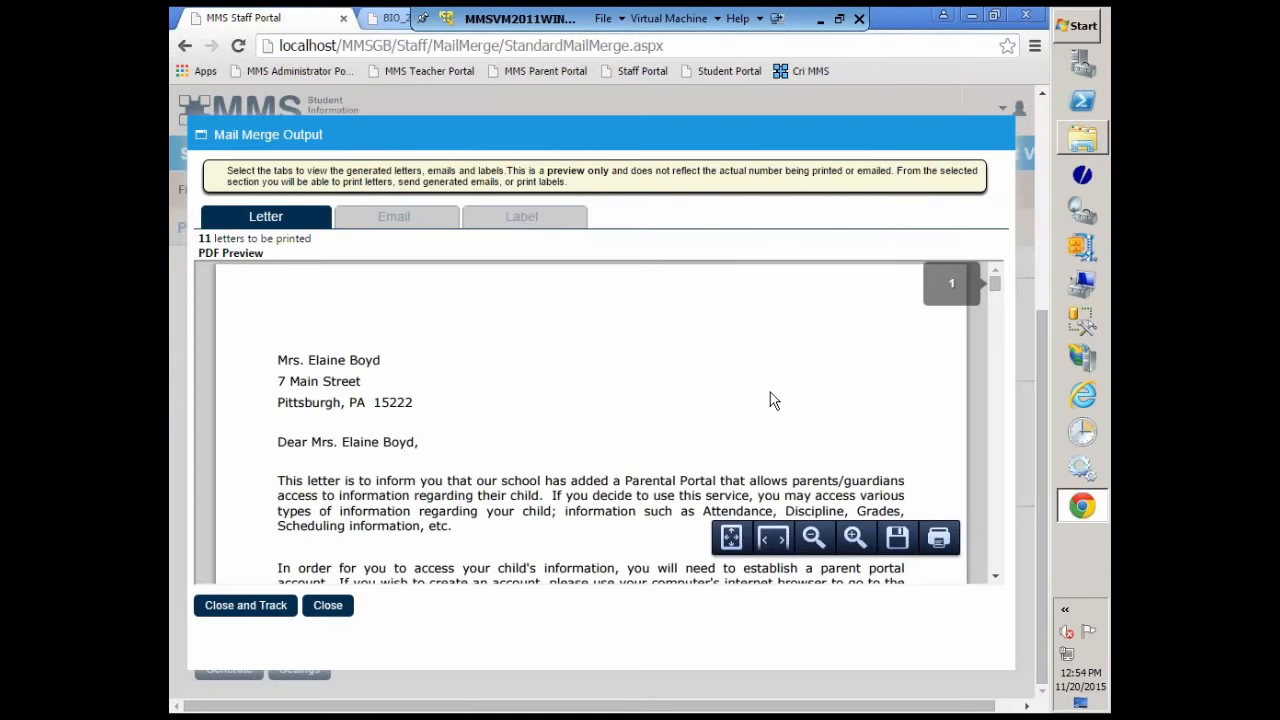
Step: Examine the merged contact details and student information in the generated letters' PDF preview
{"action": "scroll", "coordinate": [770, 394], "scroll_direction": "down", "scroll_amount": 3}
{"action": "scroll", "coordinate": [771, 396], "scroll_direction": "down", "scroll_amount": 8}
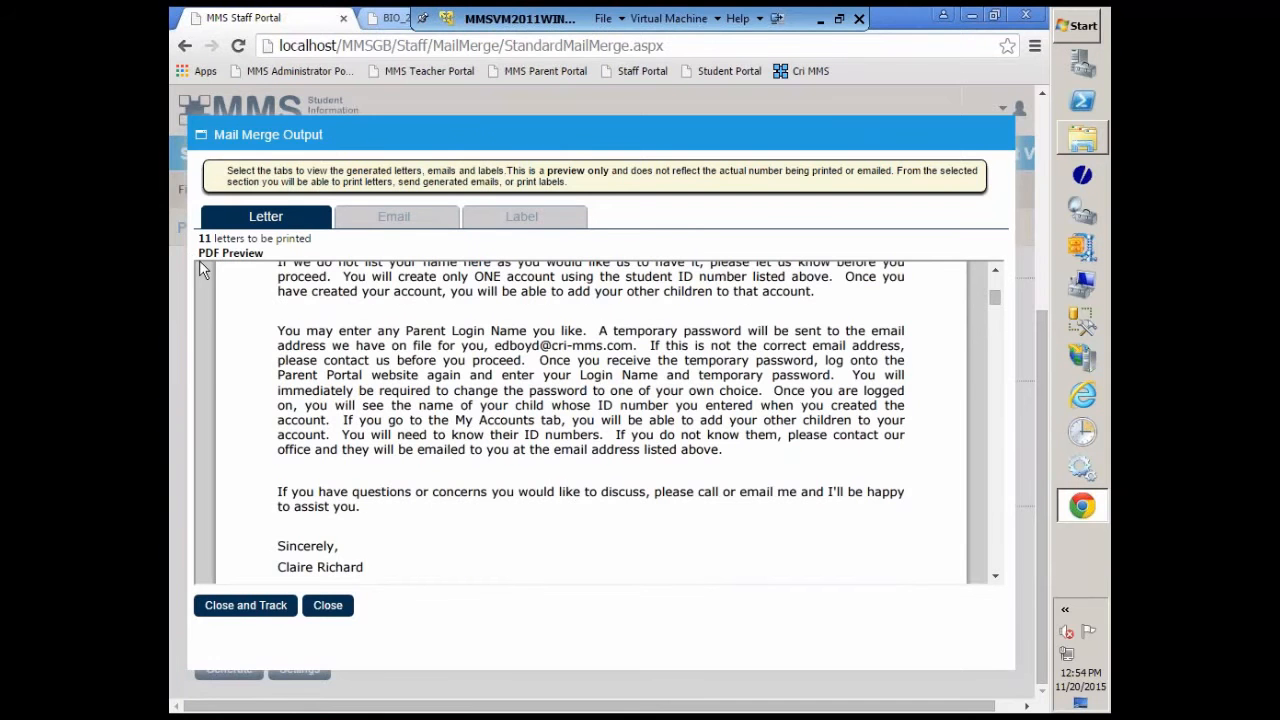
{"action": "scroll", "coordinate": [579, 492], "scroll_direction": "down", "scroll_amount": 3}
{"action": "scroll", "coordinate": [579, 492], "scroll_direction": "down", "scroll_amount": 8}
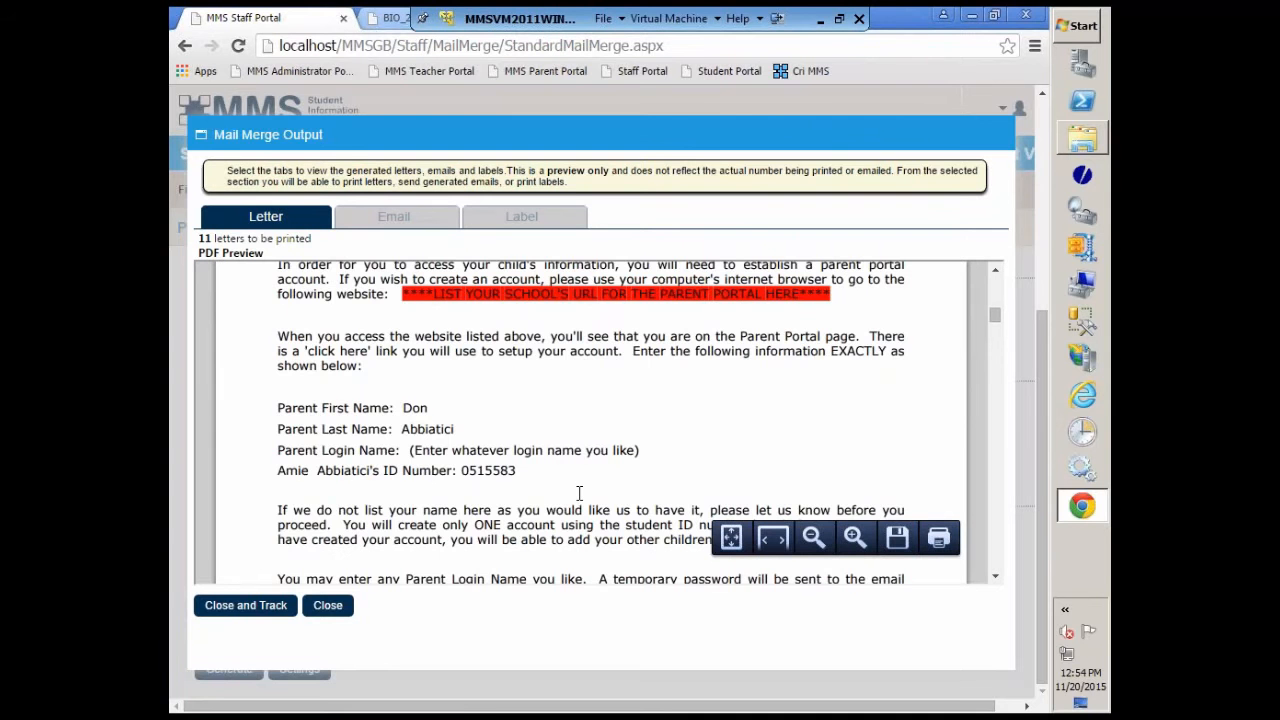
{"action": "scroll", "coordinate": [579, 492], "scroll_direction": "up", "scroll_amount": 10}
{"action": "scroll", "coordinate": [579, 494], "scroll_direction": "up", "scroll_amount": 3}
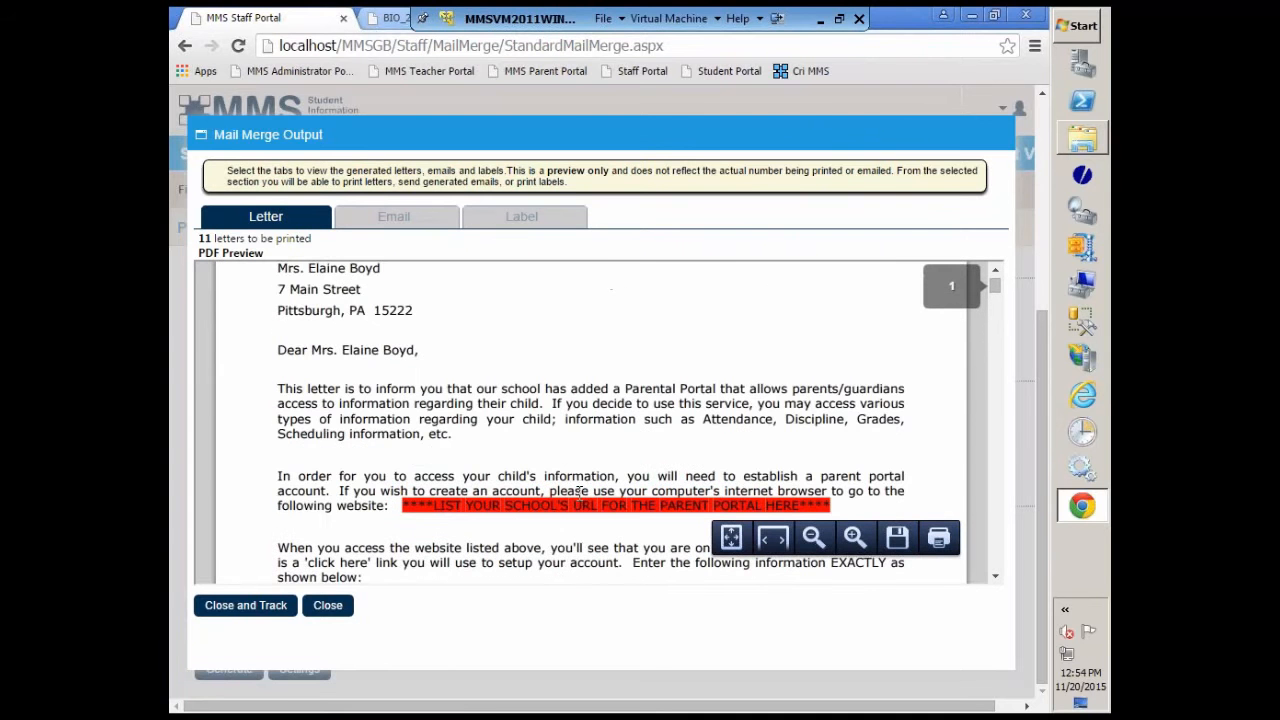
{"action": "scroll", "coordinate": [579, 493], "scroll_direction": "up", "scroll_amount": 2}
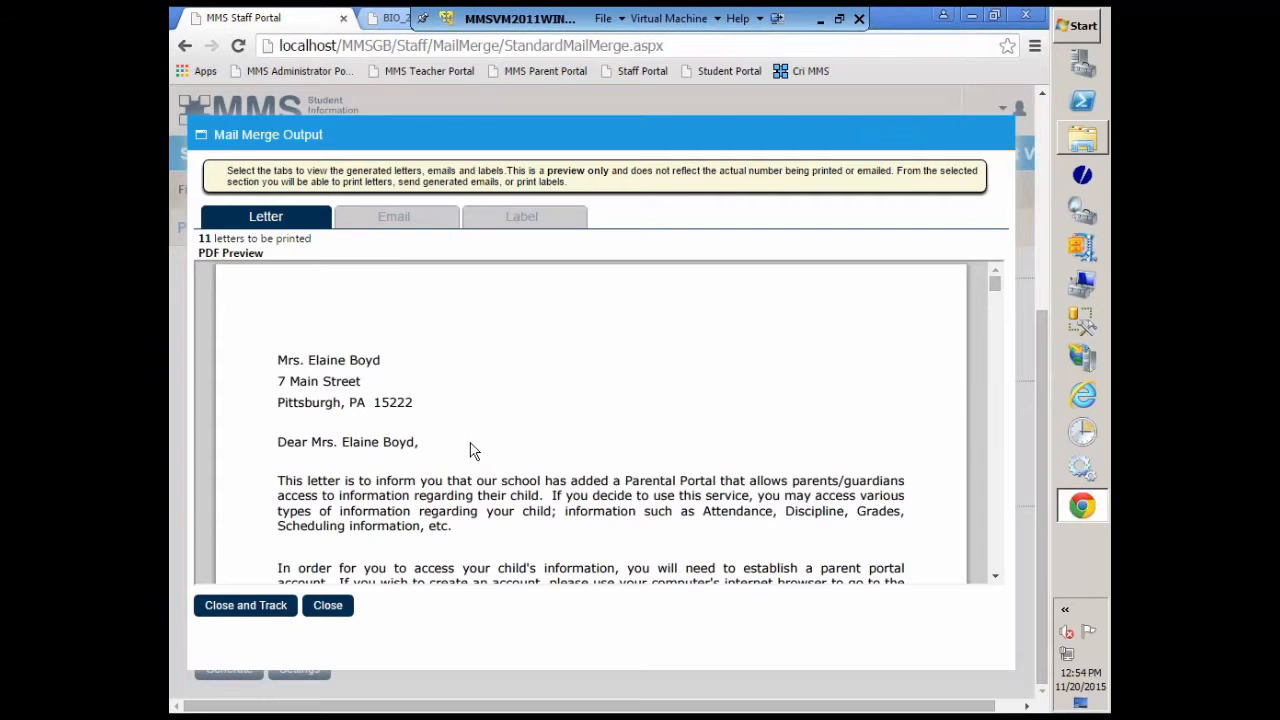
{"action": "scroll", "coordinate": [476, 450], "scroll_direction": "down", "scroll_amount": 3}
{"action": "scroll", "coordinate": [476, 450], "scroll_direction": "down", "scroll_amount": 2}
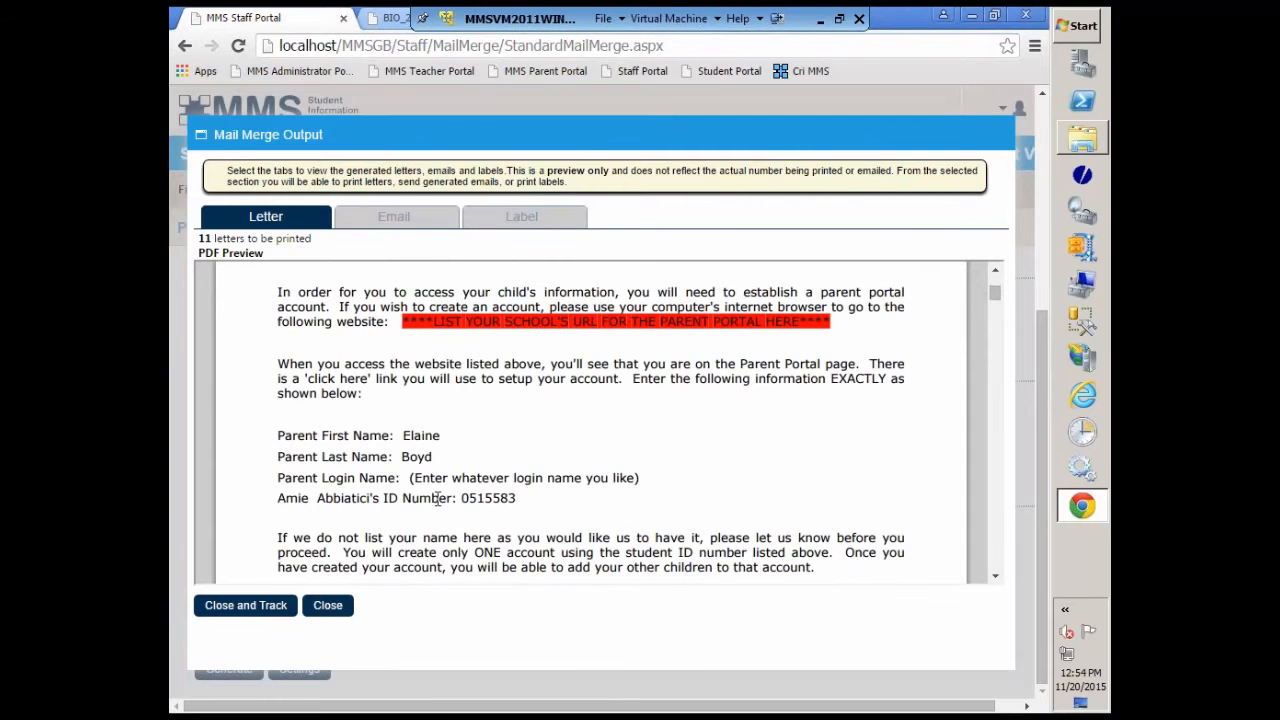
Step: Review the following merged parent letters in the PDF preview, checking each one's recipient, address, parent name, student ID number and email
{"action": "scroll", "coordinate": [437, 500], "scroll_direction": "down", "scroll_amount": 4}
{"action": "scroll", "coordinate": [437, 500], "scroll_direction": "down", "scroll_amount": 4}
{"action": "scroll", "coordinate": [437, 498], "scroll_direction": "down", "scroll_amount": 3}
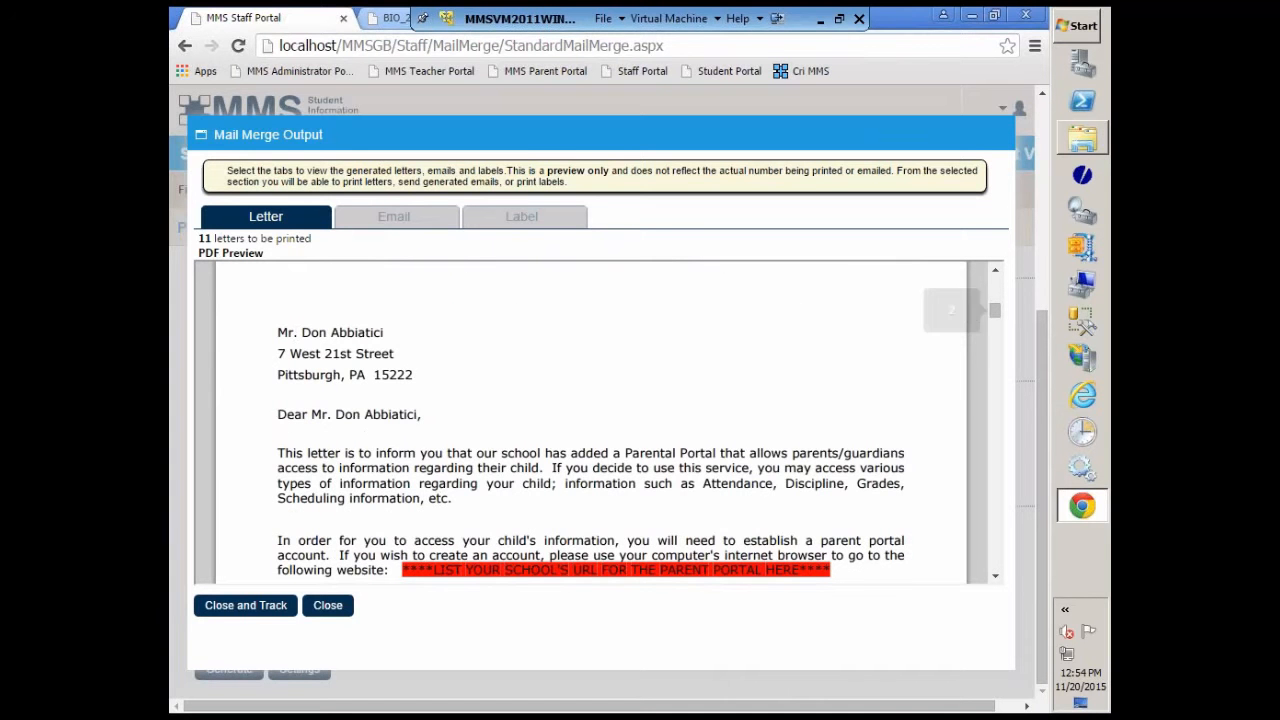
{"action": "scroll", "coordinate": [489, 417], "scroll_direction": "down", "scroll_amount": 4}
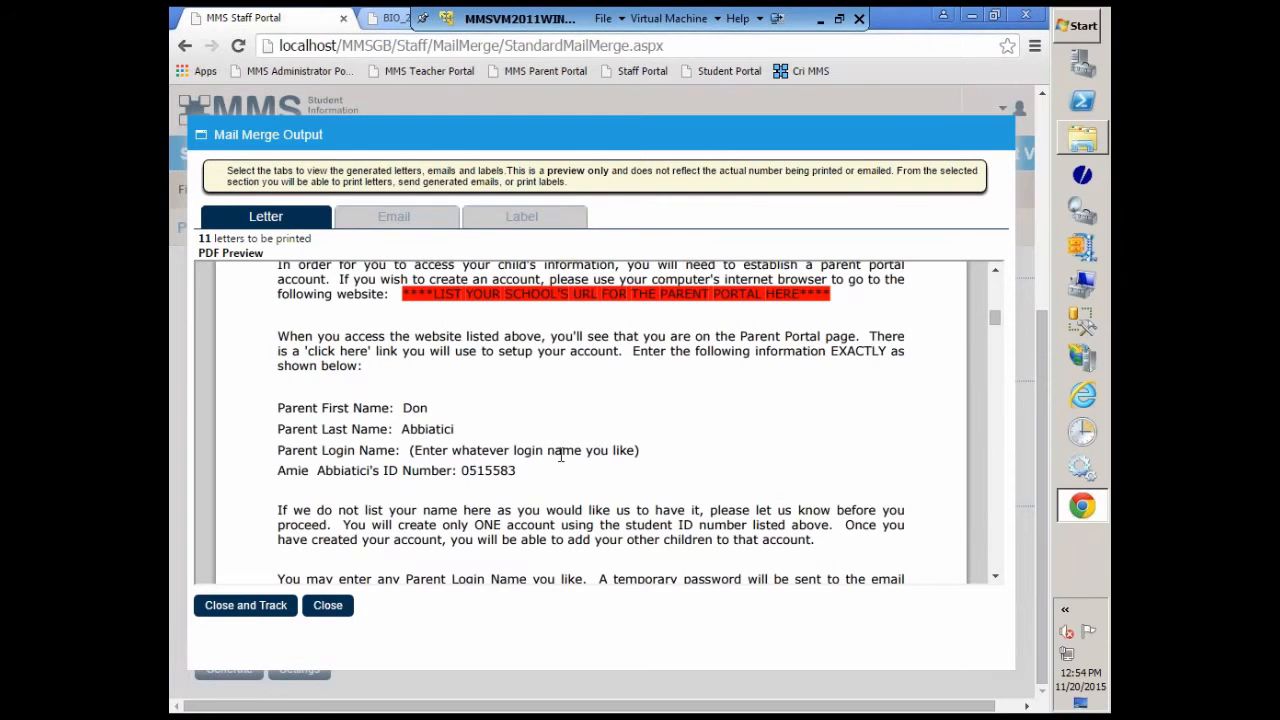
{"action": "scroll", "coordinate": [561, 455], "scroll_direction": "down", "scroll_amount": 3}
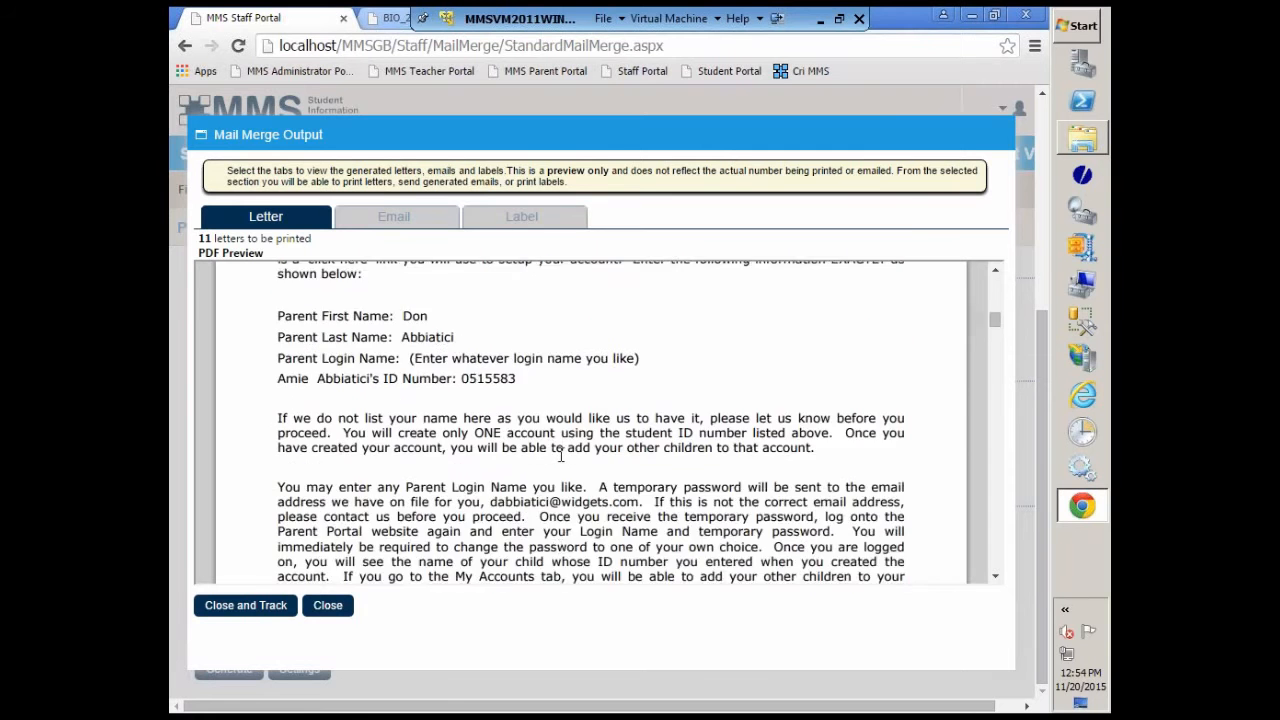
{"action": "scroll", "coordinate": [480, 466], "scroll_direction": "down", "scroll_amount": 1}
{"action": "scroll", "coordinate": [490, 463], "scroll_direction": "down", "scroll_amount": 5}
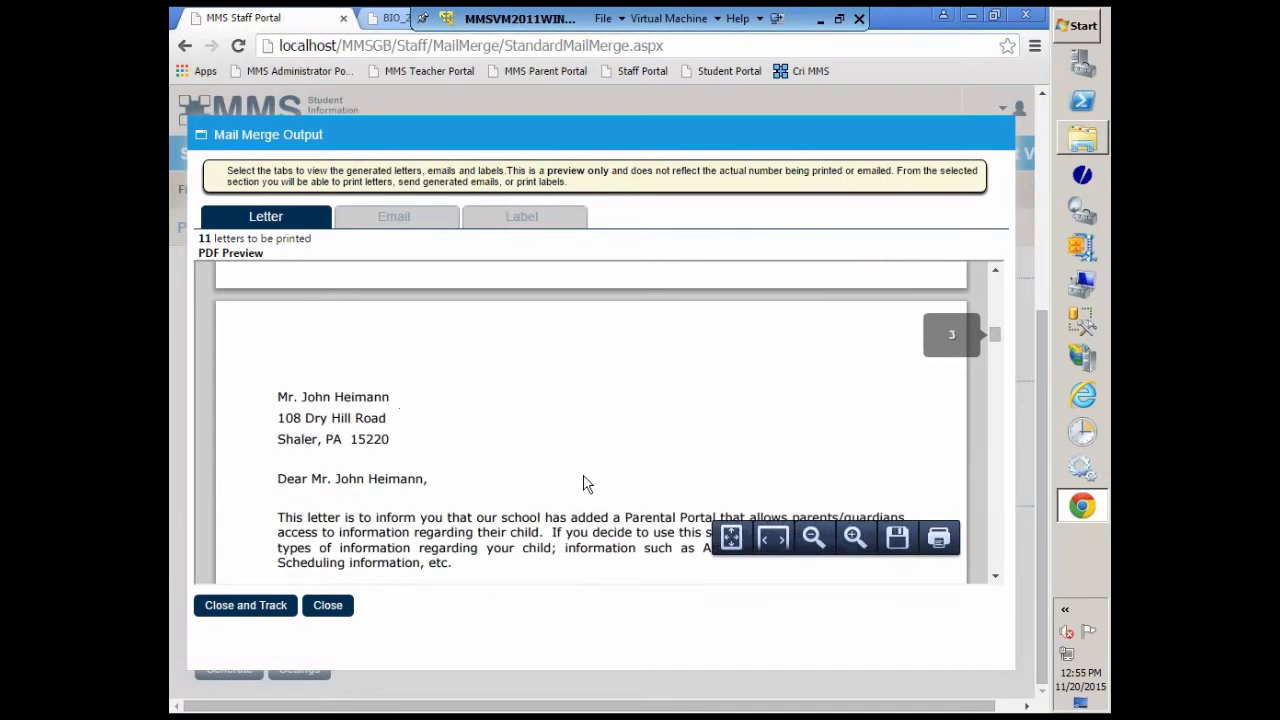
{"action": "scroll", "coordinate": [586, 484], "scroll_direction": "down", "scroll_amount": 3}
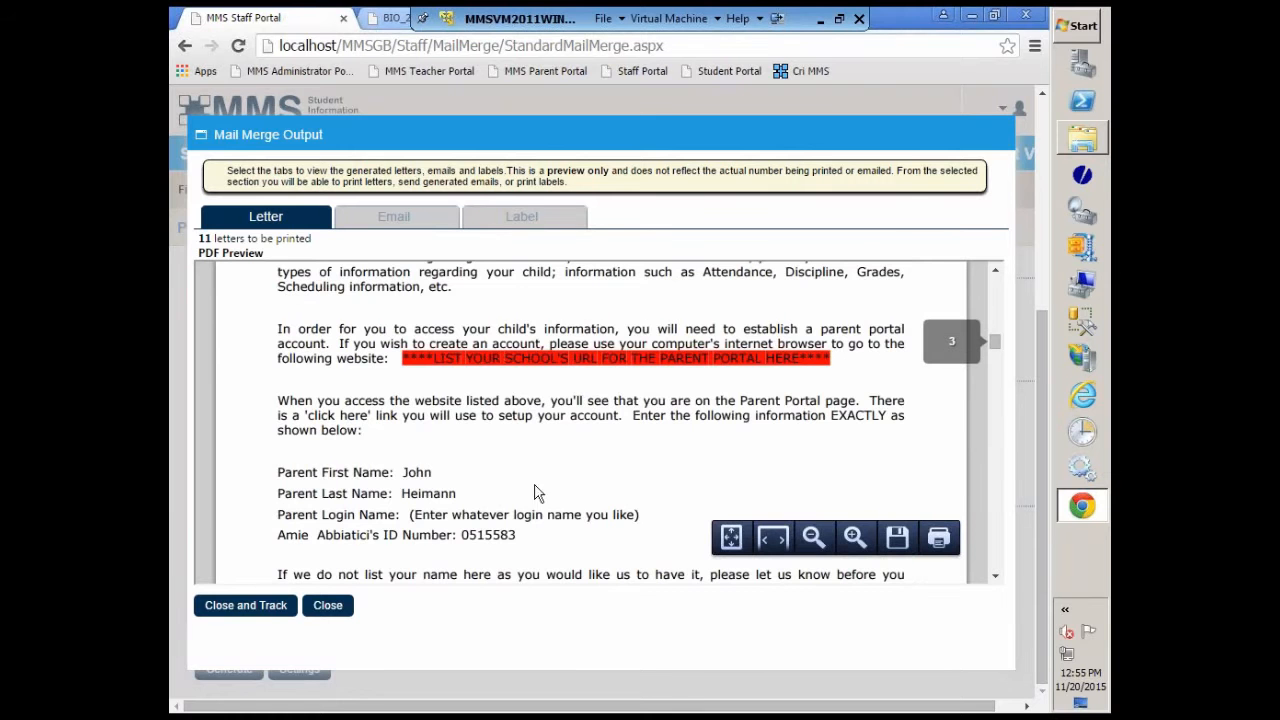
{"action": "scroll", "coordinate": [425, 500], "scroll_direction": "up", "scroll_amount": 3}
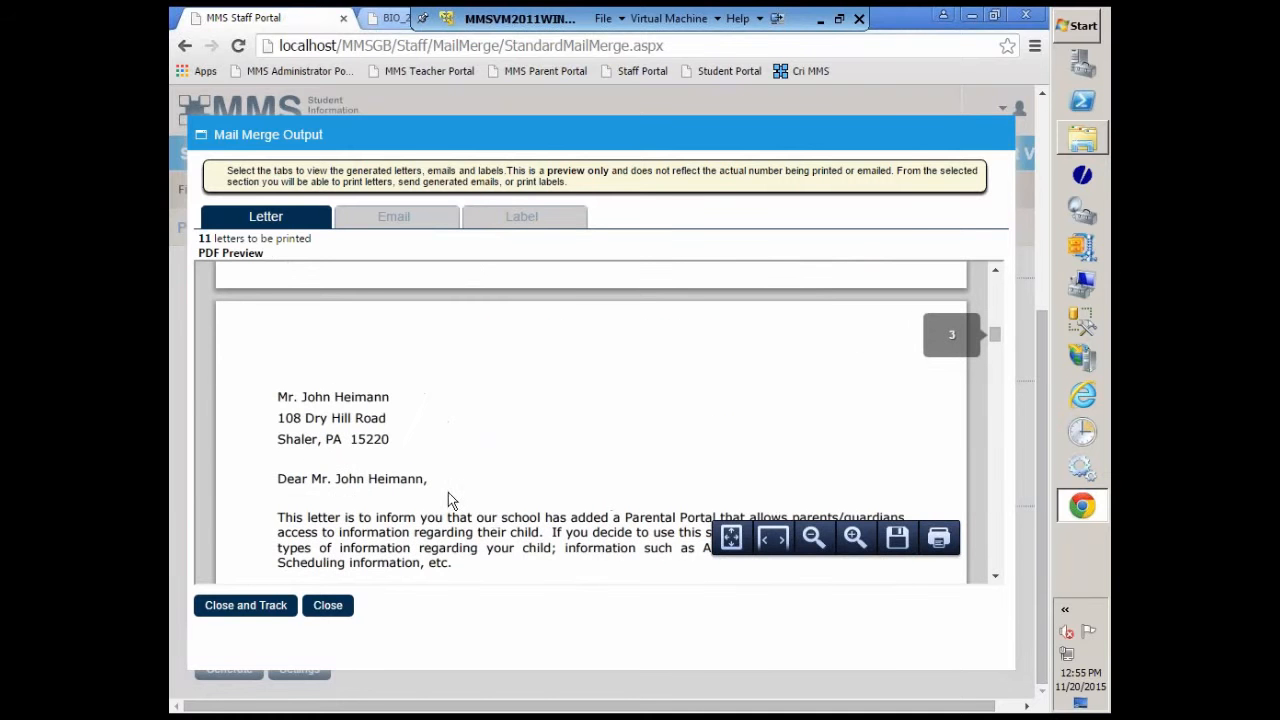
{"action": "scroll", "coordinate": [524, 477], "scroll_direction": "down", "scroll_amount": 5}
{"action": "scroll", "coordinate": [524, 477], "scroll_direction": "down", "scroll_amount": 1}
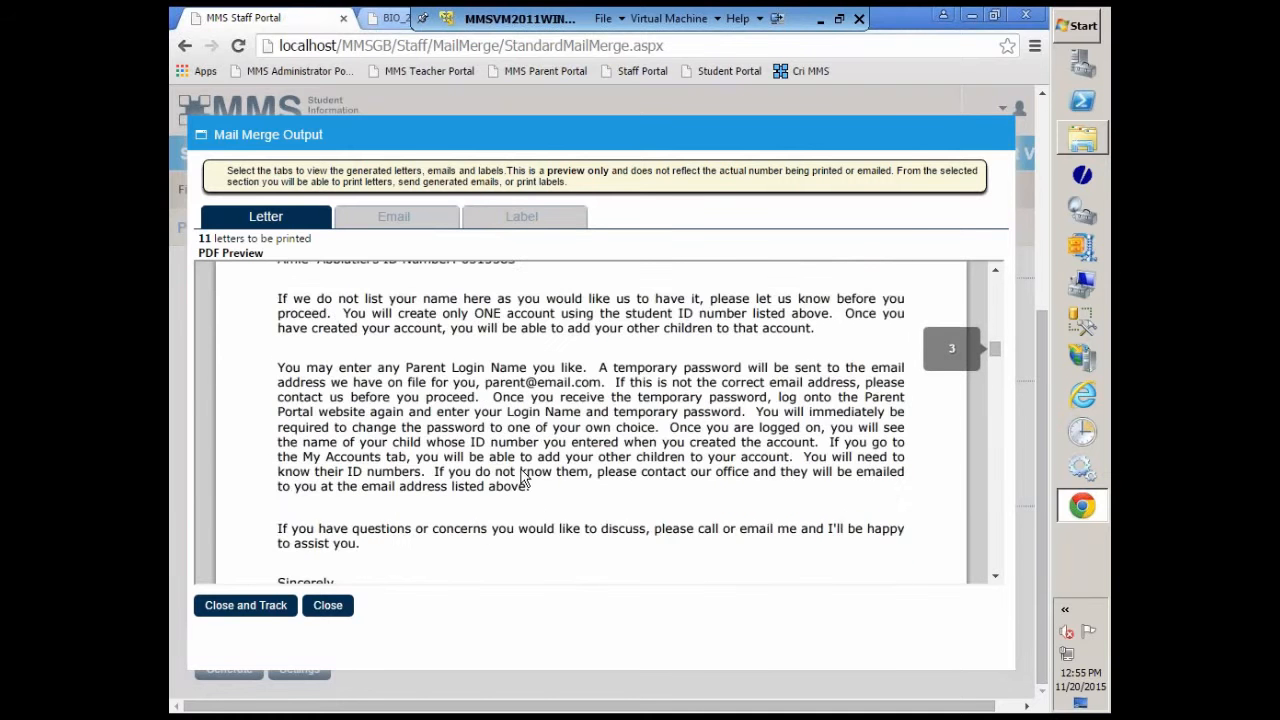
{"action": "scroll", "coordinate": [521, 477], "scroll_direction": "down", "scroll_amount": 5}
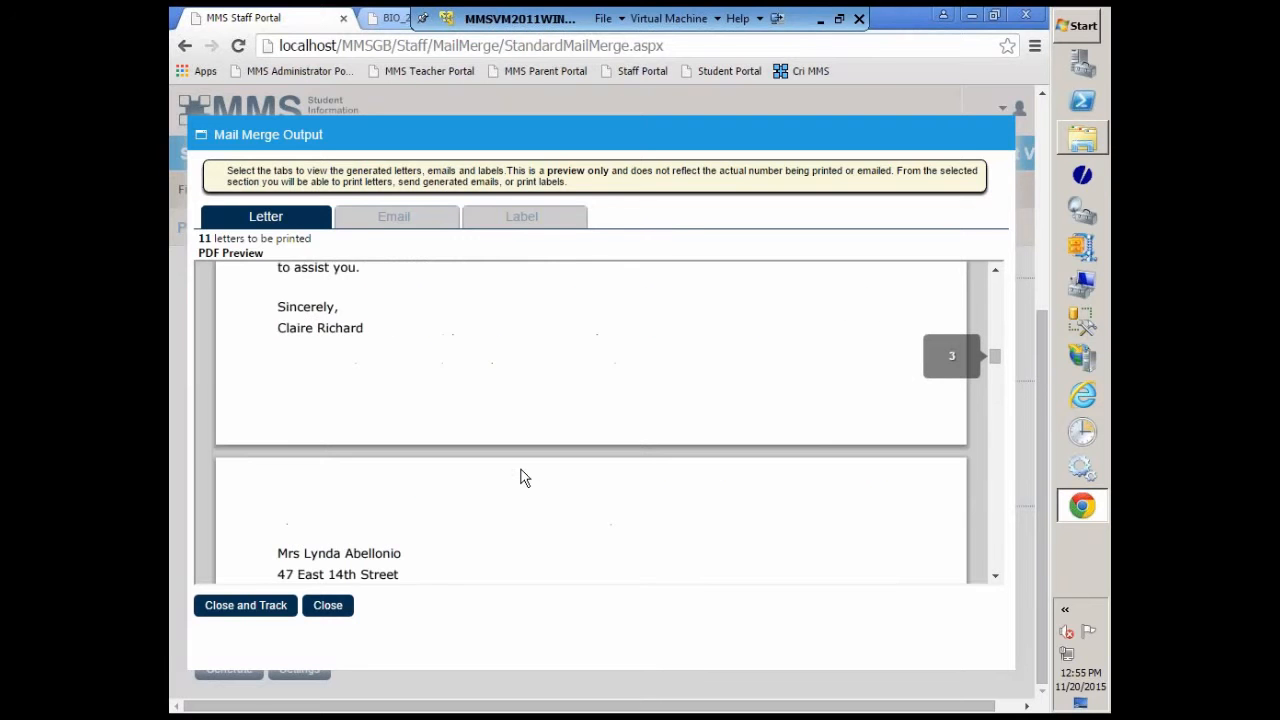
{"action": "scroll", "coordinate": [521, 477], "scroll_direction": "down", "scroll_amount": 2}
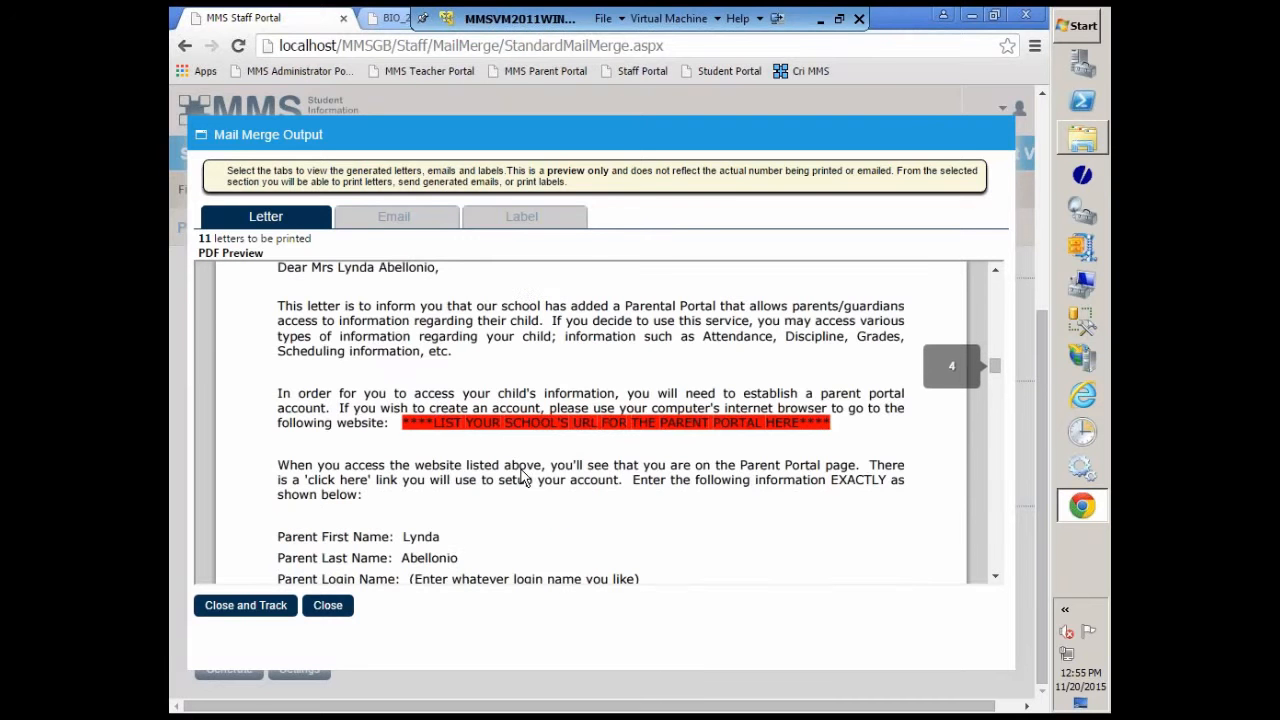
{"action": "scroll", "coordinate": [521, 477], "scroll_direction": "down", "scroll_amount": 1}
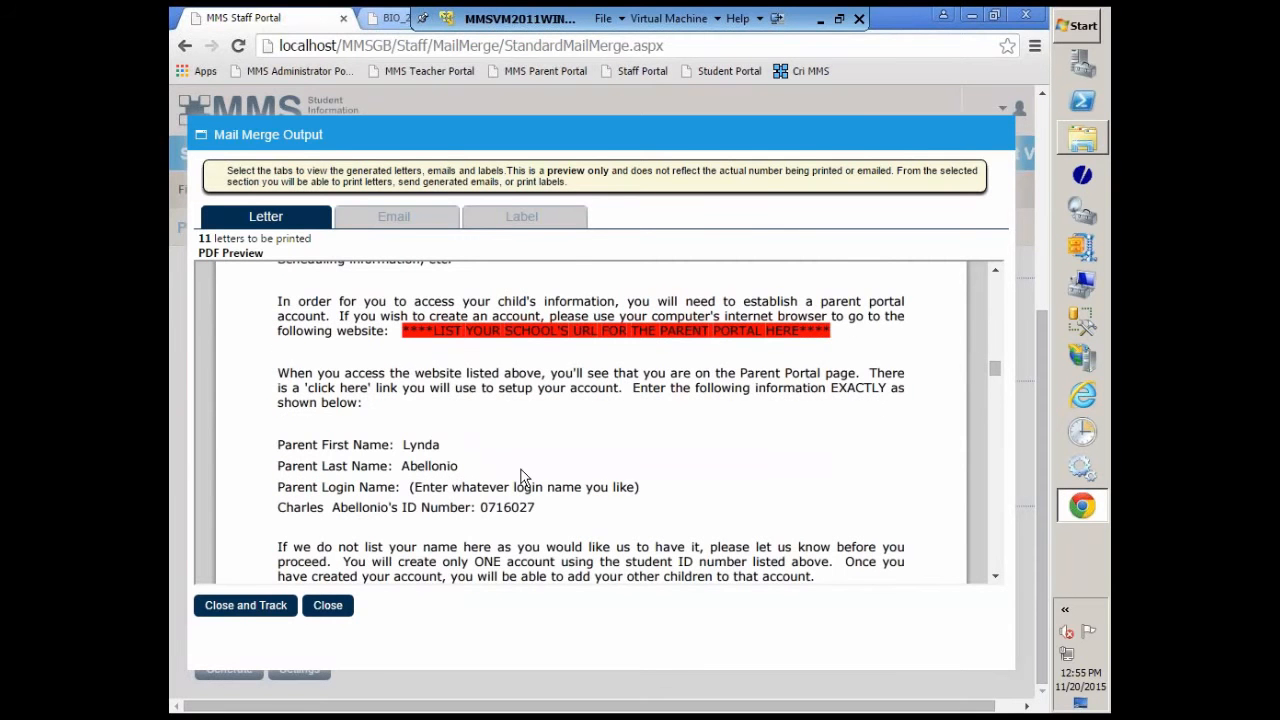
{"action": "scroll", "coordinate": [521, 477], "scroll_direction": "down", "scroll_amount": 3}
{"action": "scroll", "coordinate": [521, 477], "scroll_direction": "down", "scroll_amount": 3}
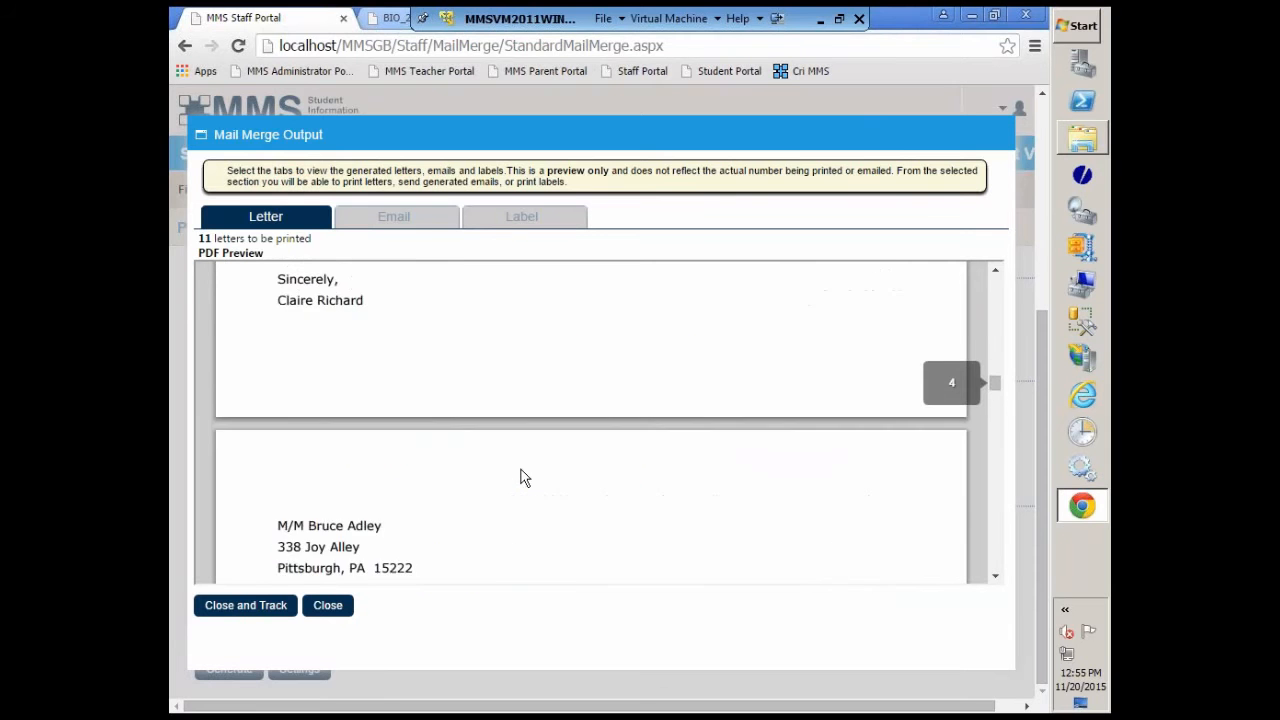
{"action": "scroll", "coordinate": [521, 477], "scroll_direction": "down", "scroll_amount": 10}
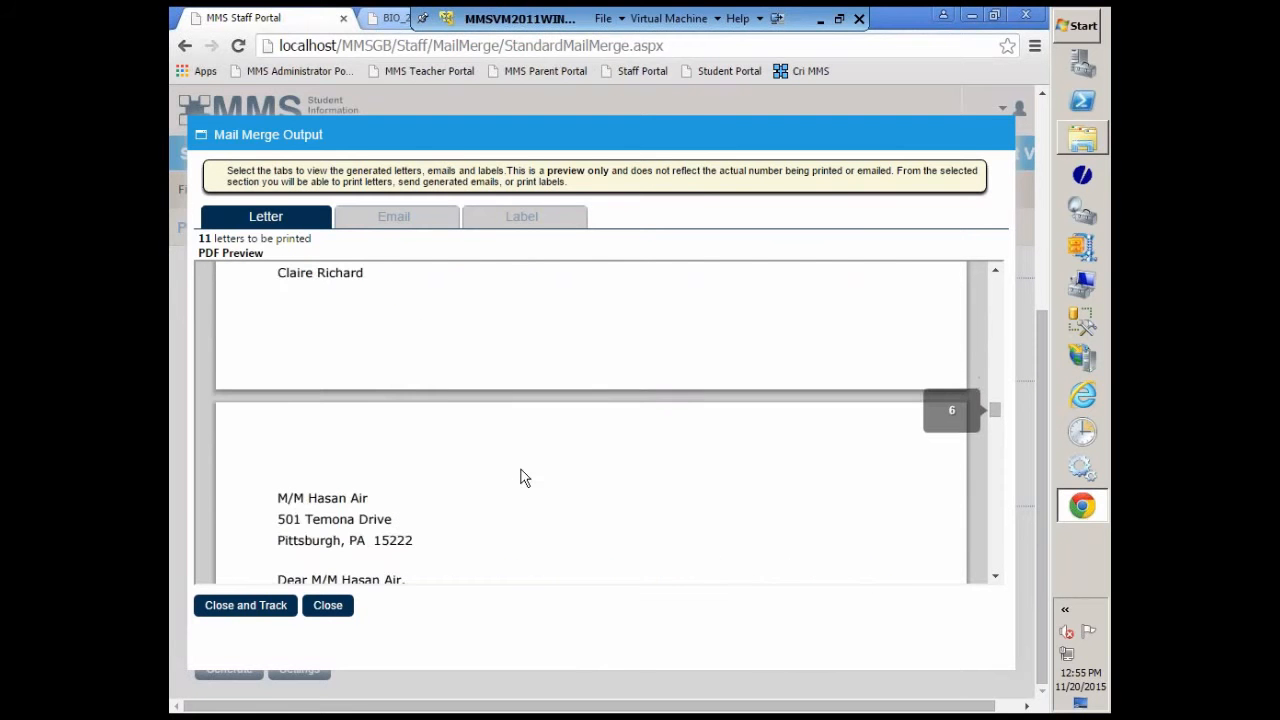
{"action": "scroll", "coordinate": [521, 477], "scroll_direction": "down", "scroll_amount": 5}
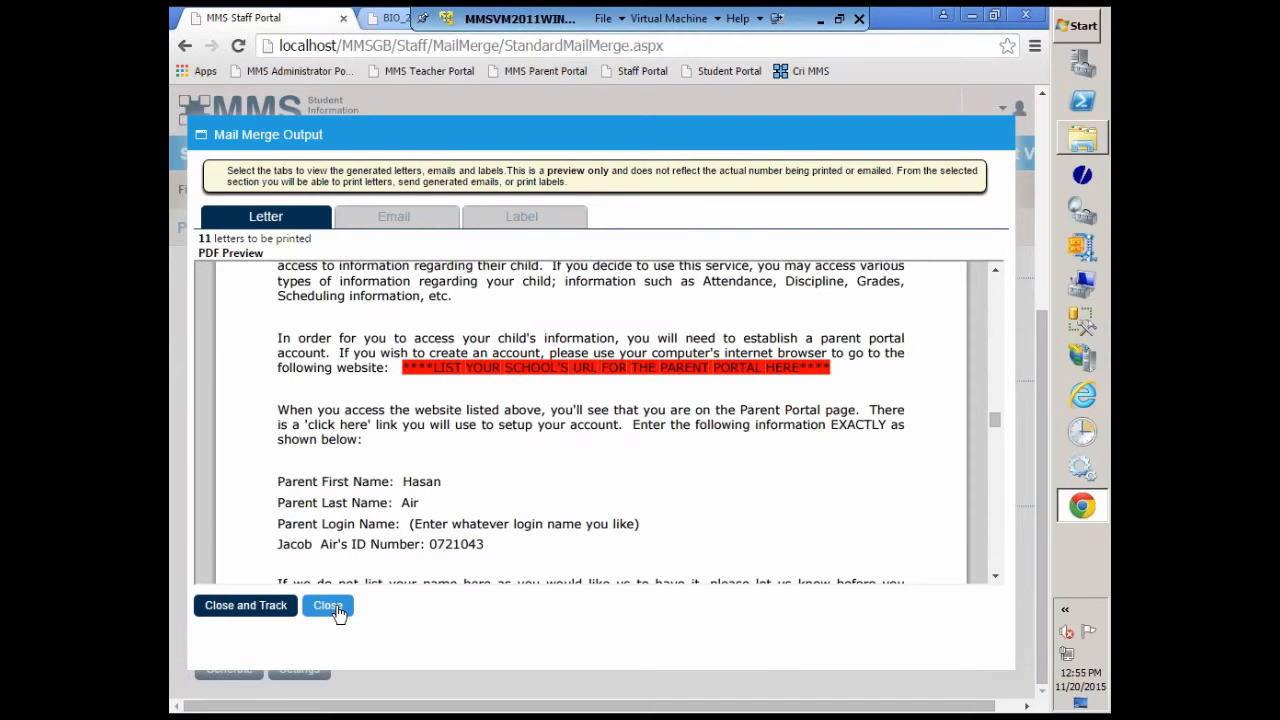
Step: Close the mail merge output with tracking and generate the letters again using the same recipient and tracking options
{"action": "left_click", "coordinate": [256, 614]}
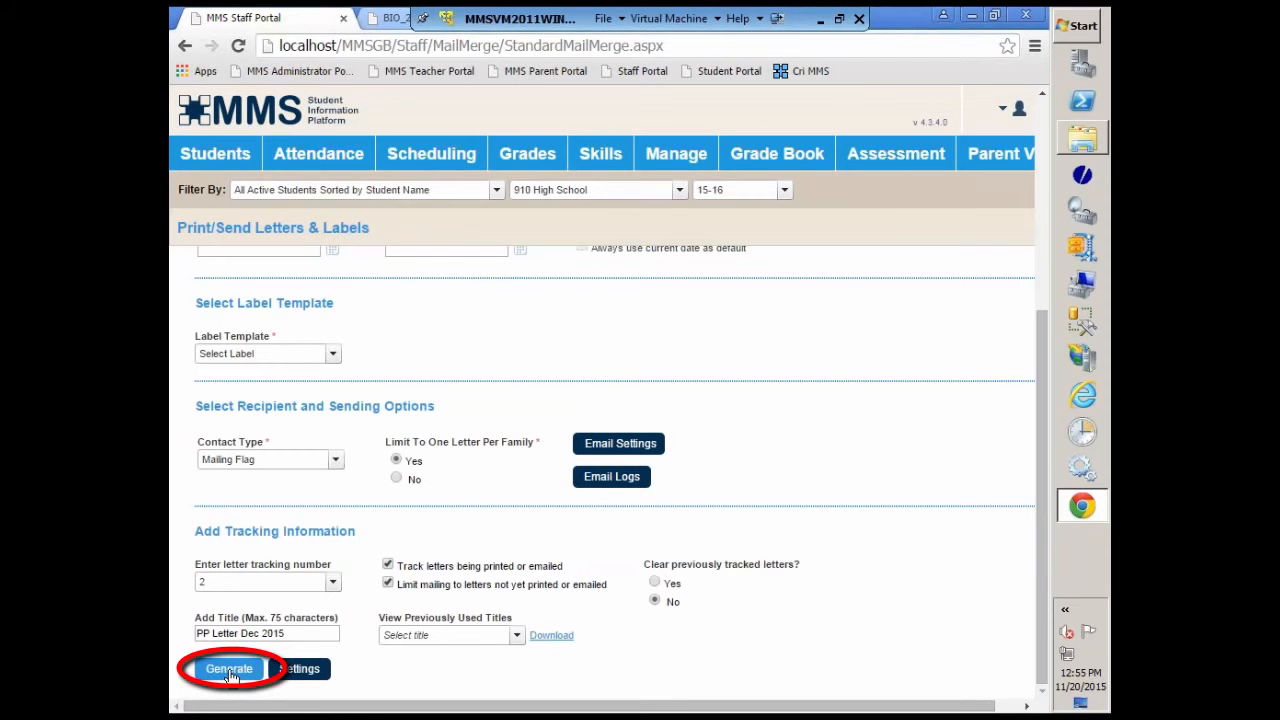
{"action": "left_click", "coordinate": [230, 672]}
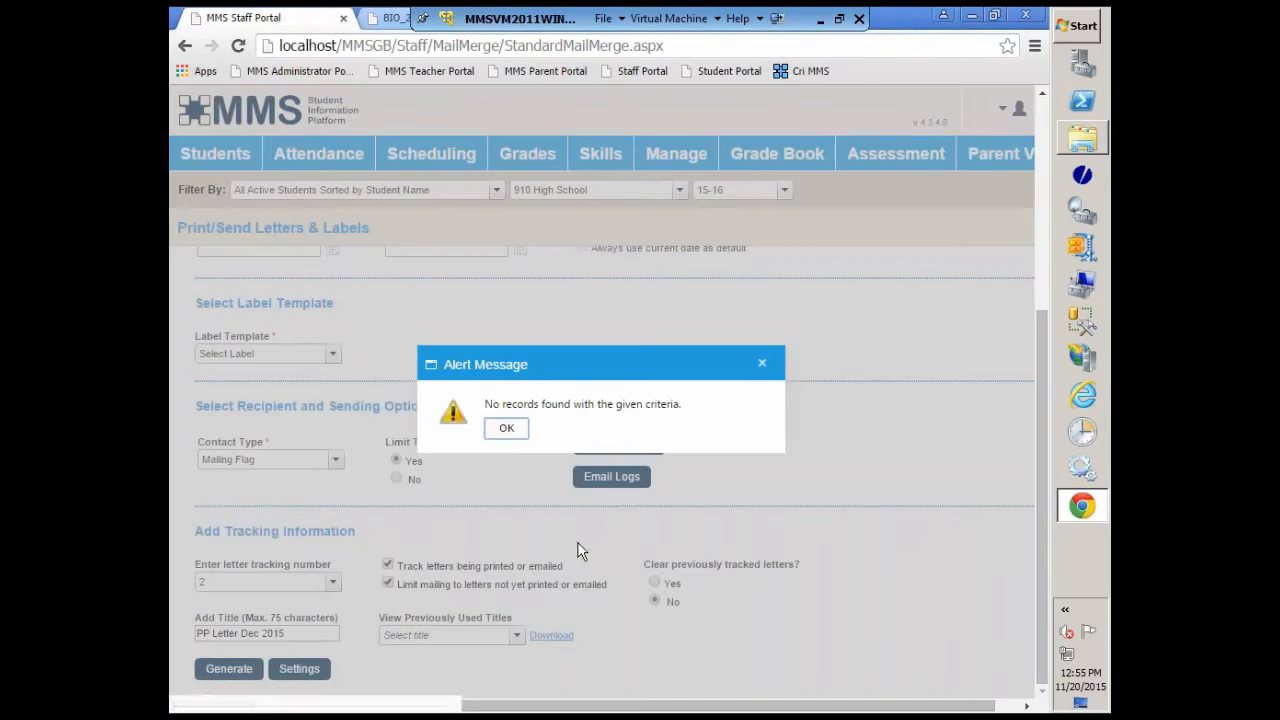
{"action": "left_click", "coordinate": [507, 429]}
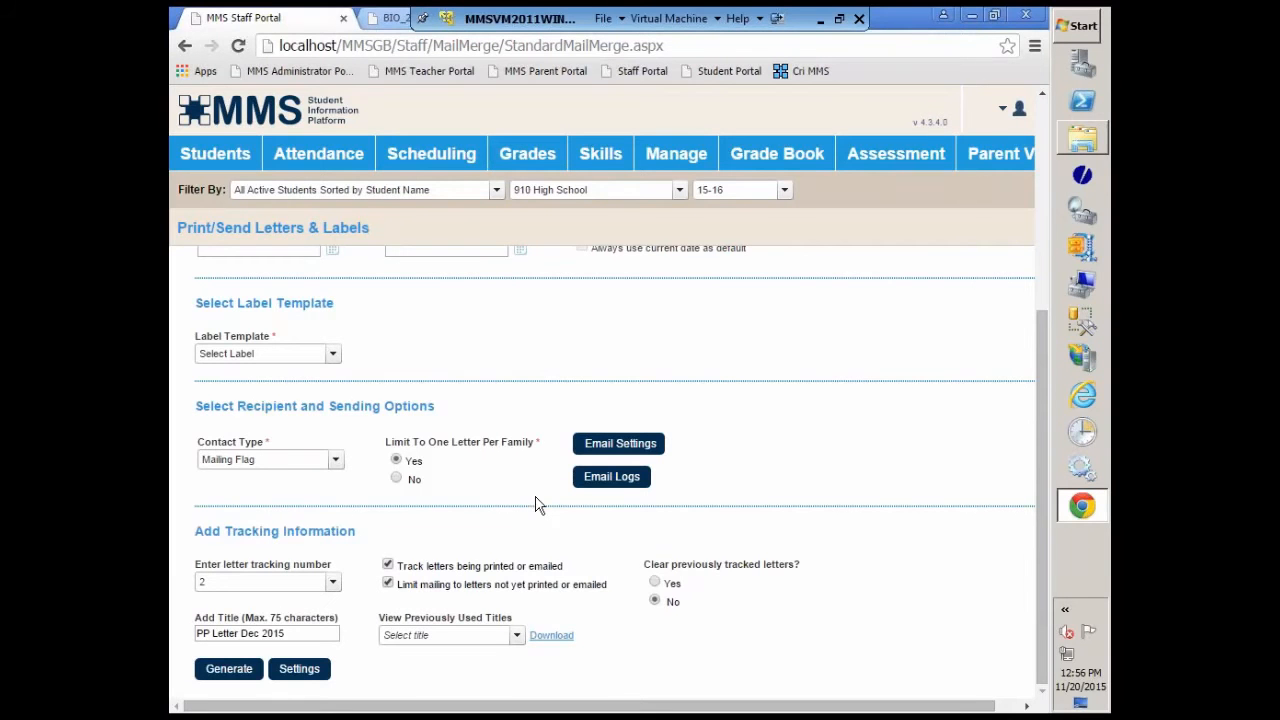
Step: Switch to the Downloads folder and open PPLetter - Copy.doc in Word, allowing its SQL command to run
{"action": "left_click", "coordinate": [972, 17]}
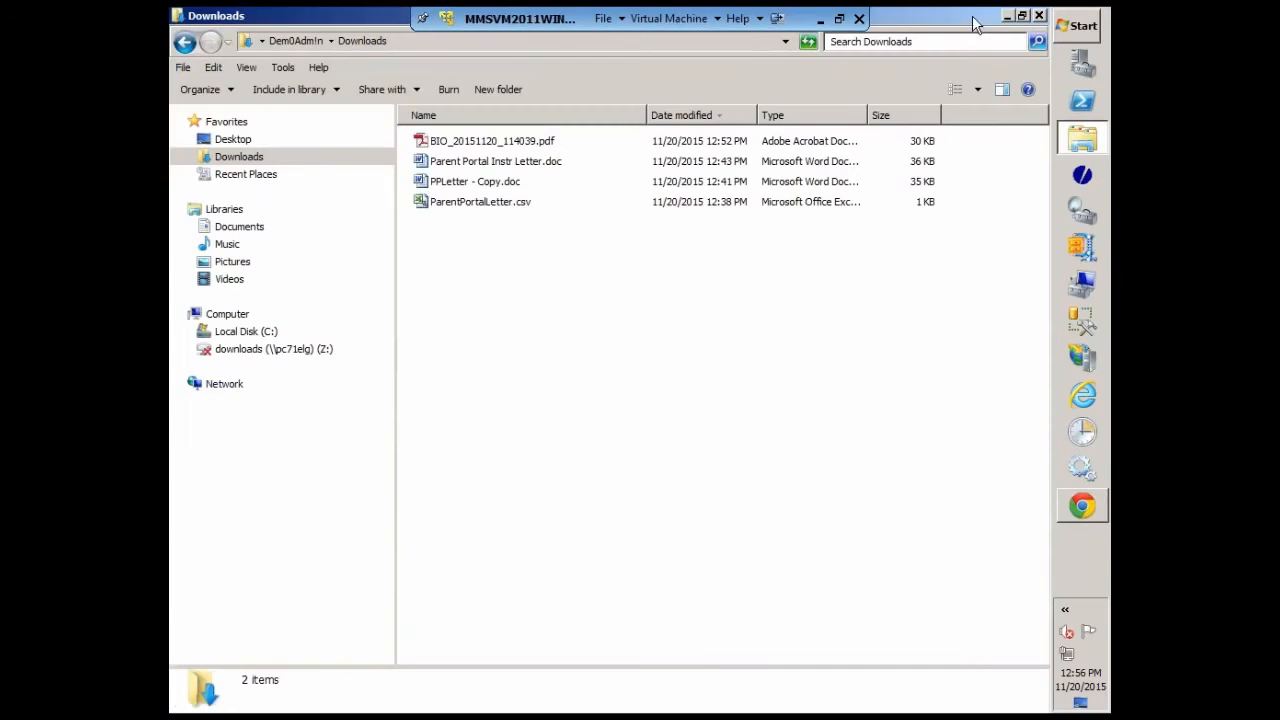
{"action": "double_click", "coordinate": [470, 181]}
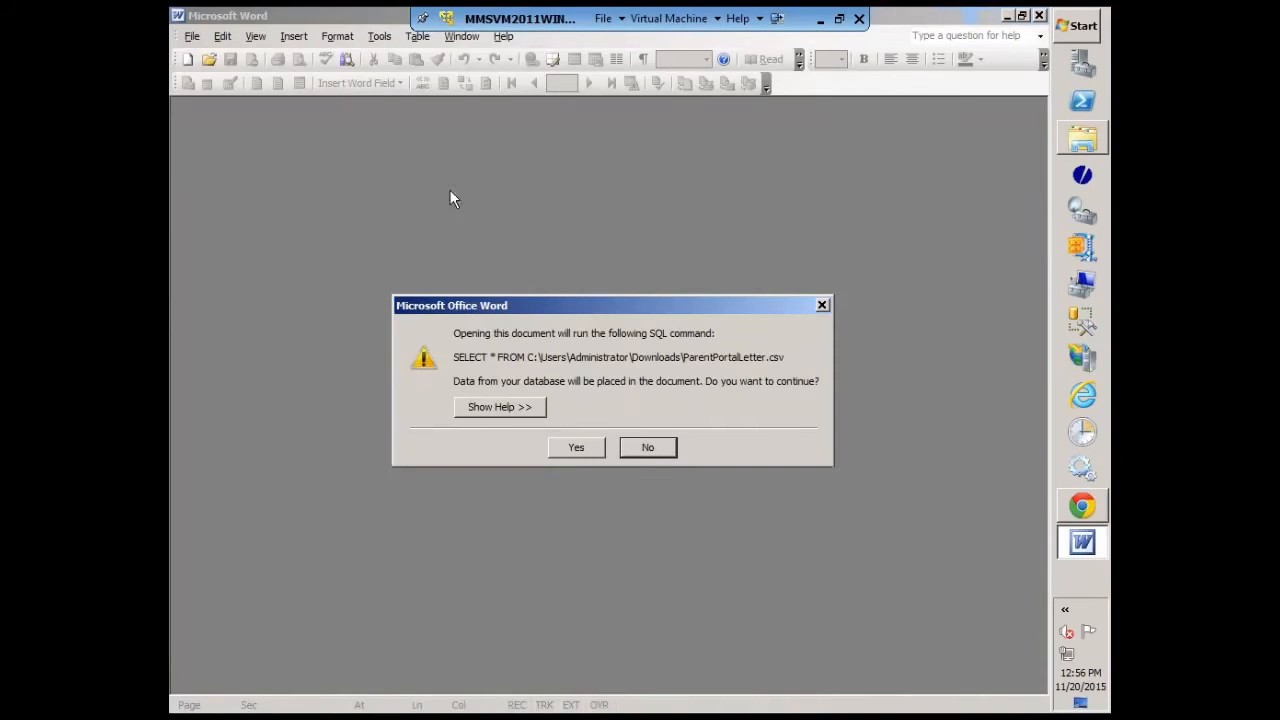
{"action": "left_click", "coordinate": [575, 449]}
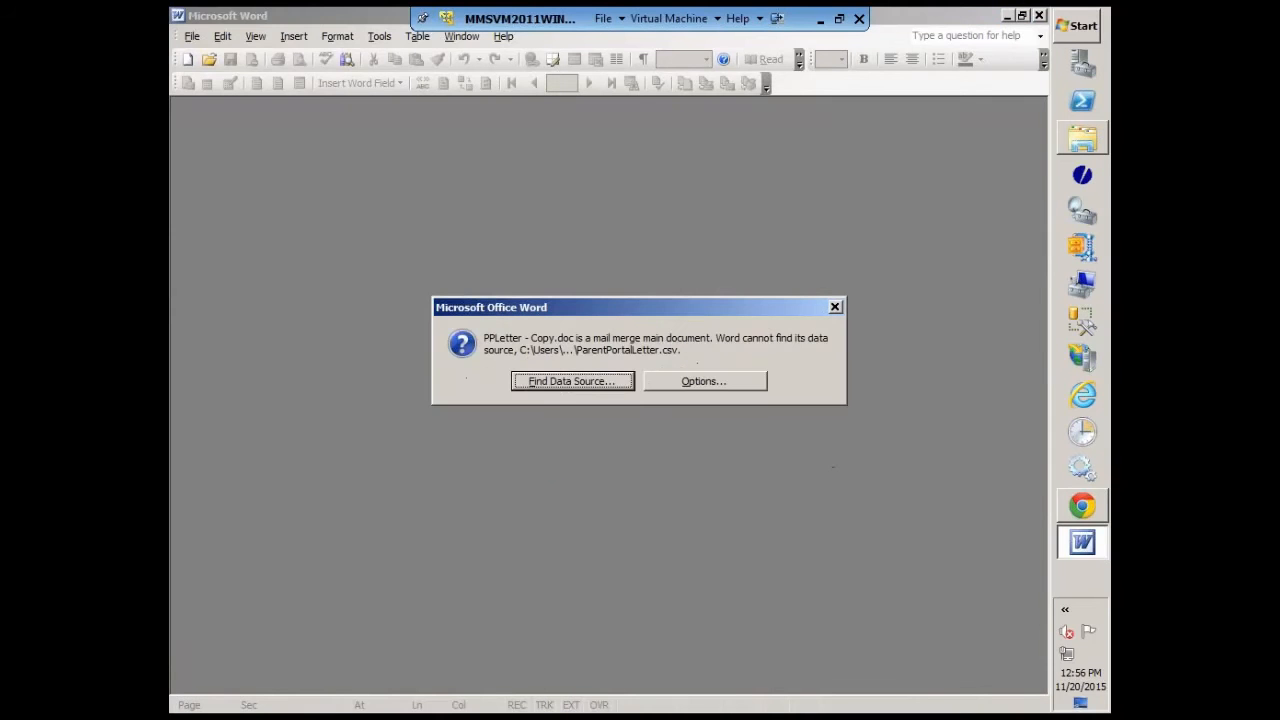
Step: Try to reconnect PPLetter - Copy.doc to ParentPortalLetter.csv in the Downloads folder as its data source
{"action": "left_click", "coordinate": [566, 384]}
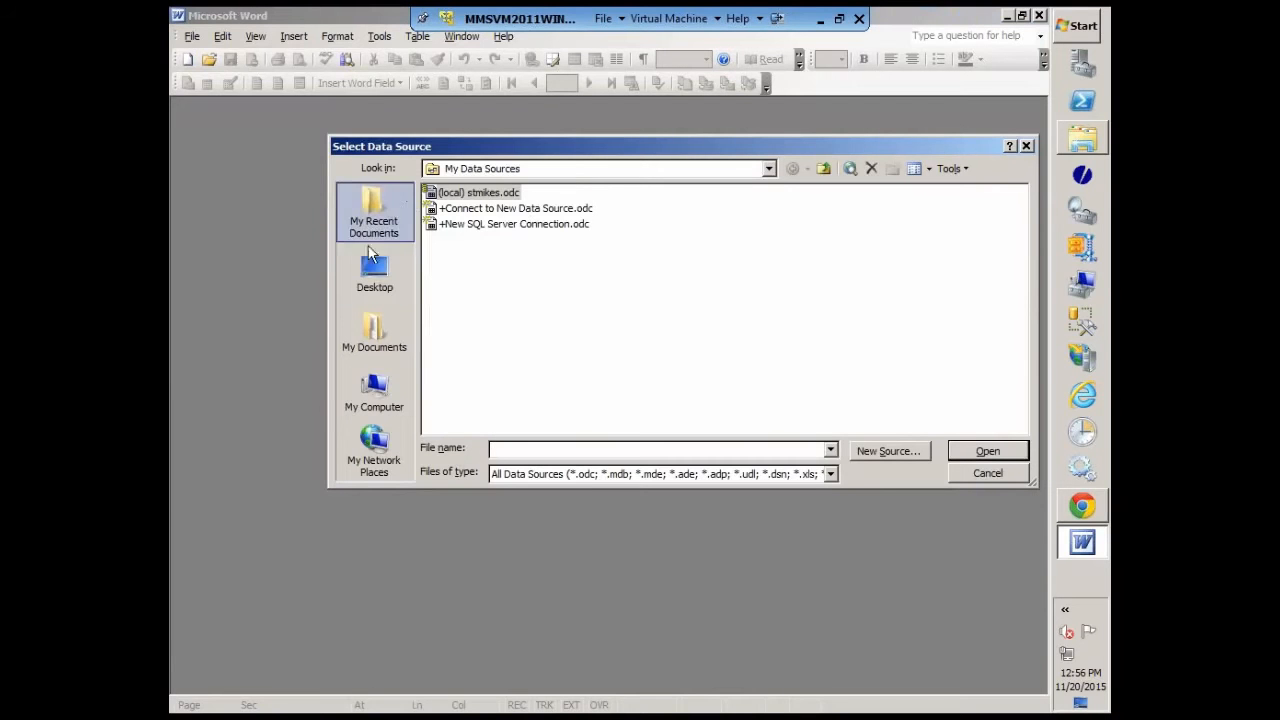
{"action": "left_click", "coordinate": [823, 168]}
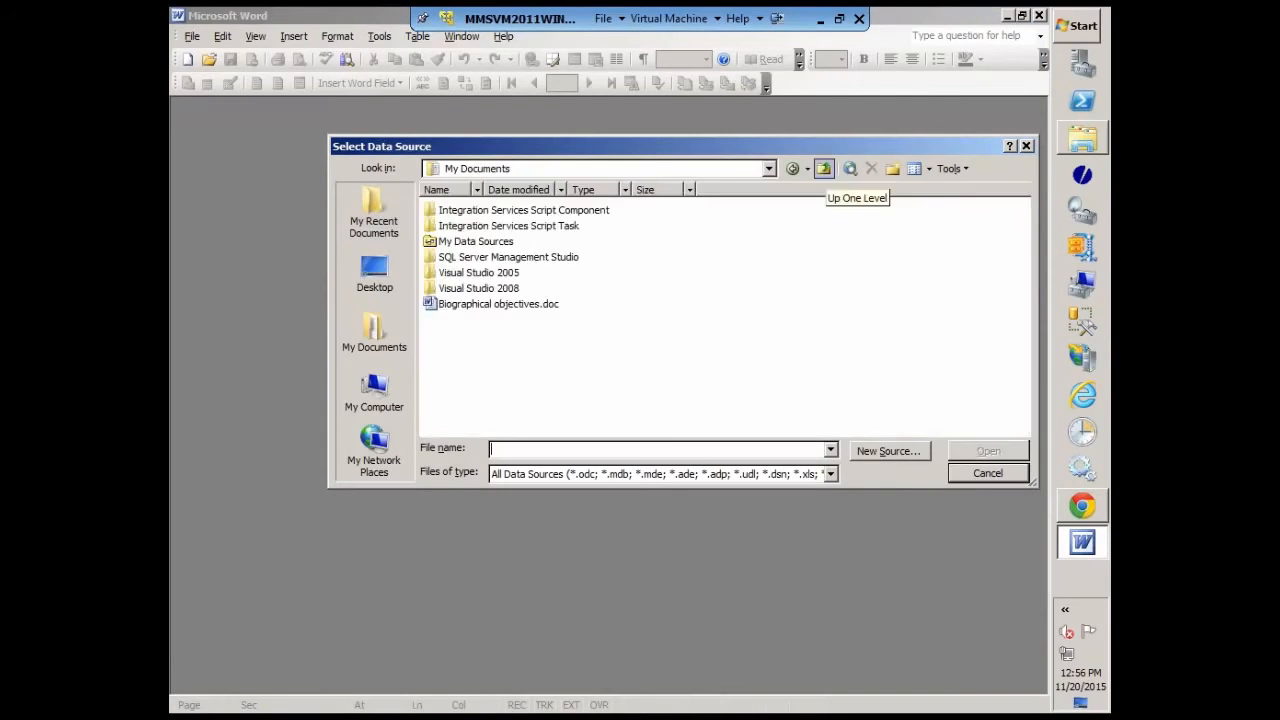
{"action": "left_click", "coordinate": [823, 168]}
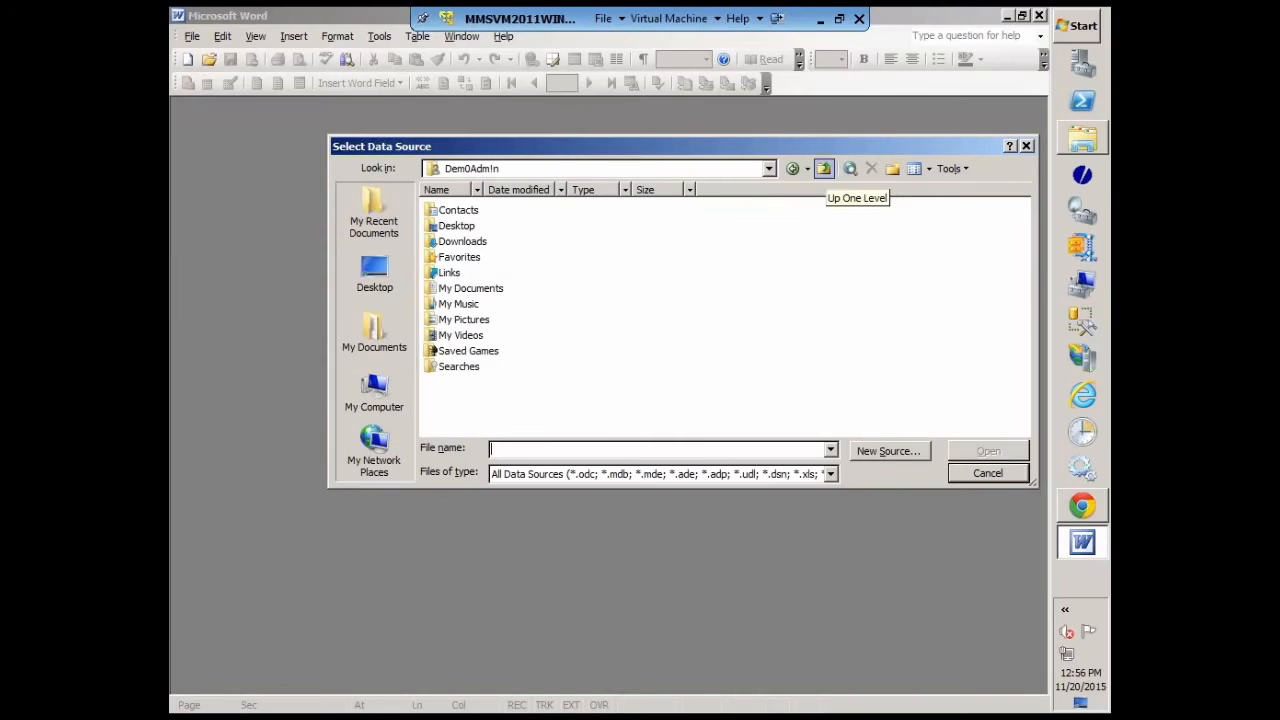
{"action": "left_click", "coordinate": [463, 243]}
{"action": "double_click", "coordinate": [463, 241]}
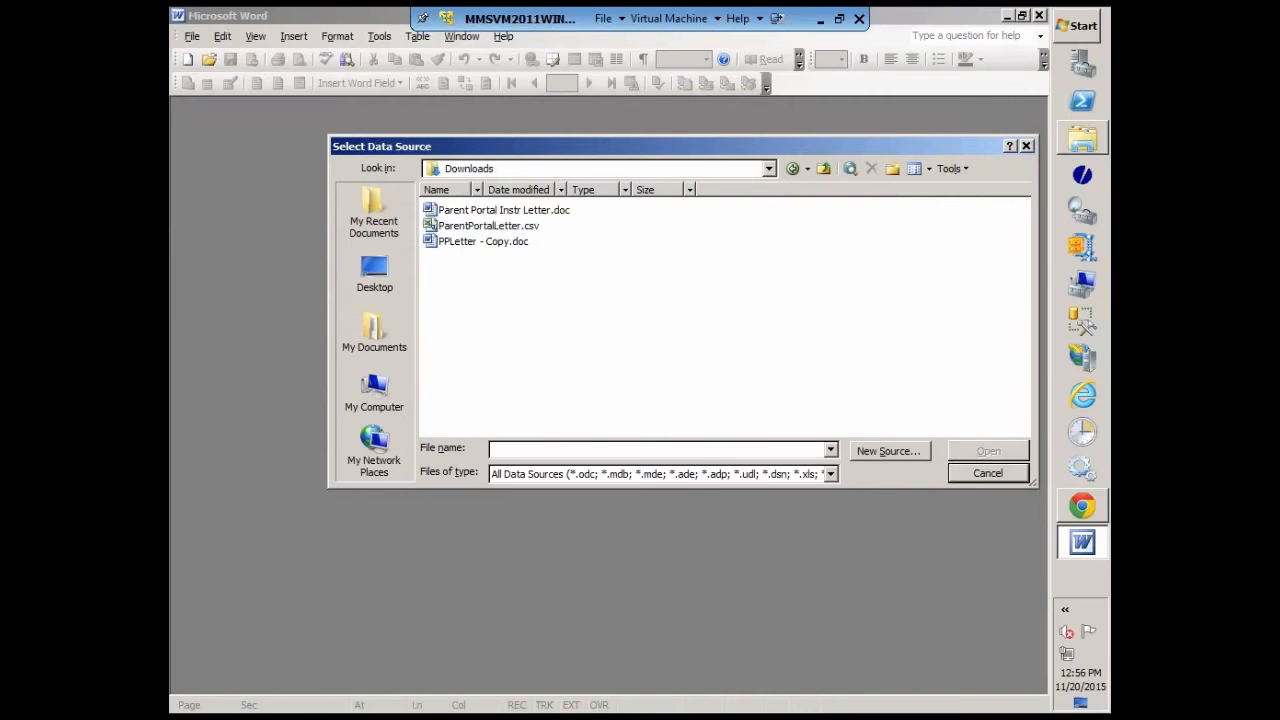
{"action": "left_click", "coordinate": [472, 228]}
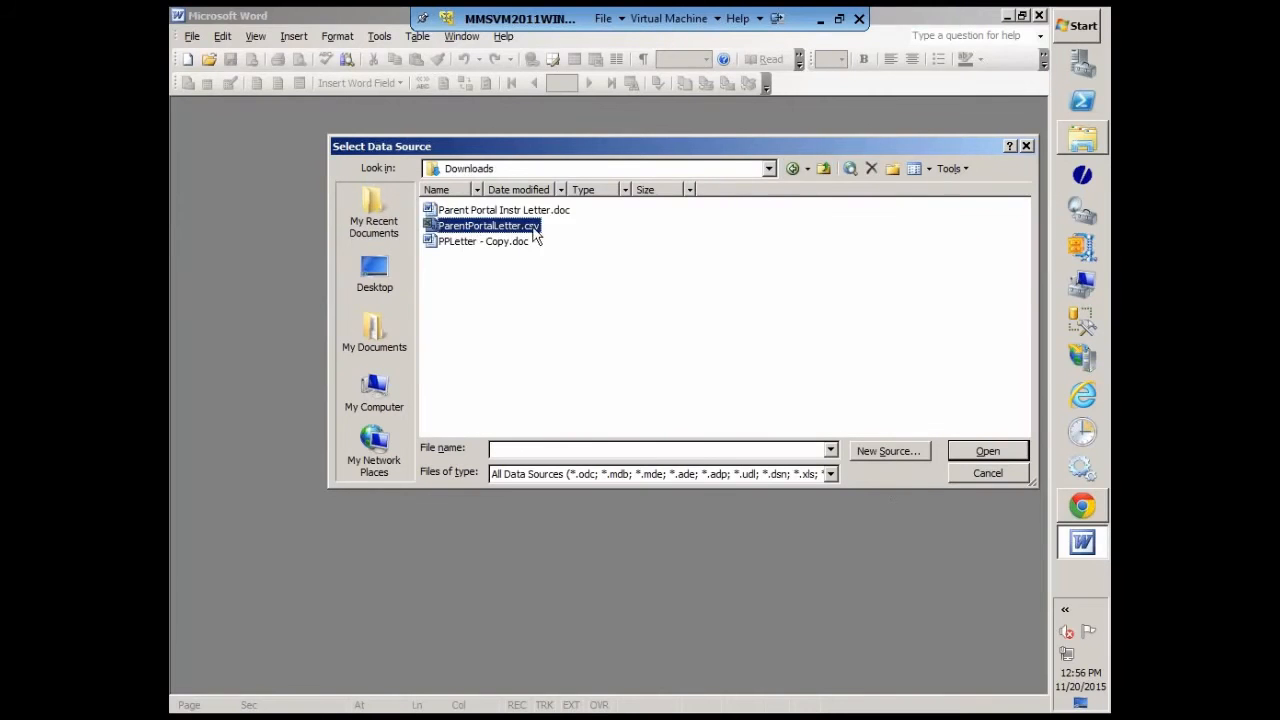
{"action": "left_click", "coordinate": [988, 452]}
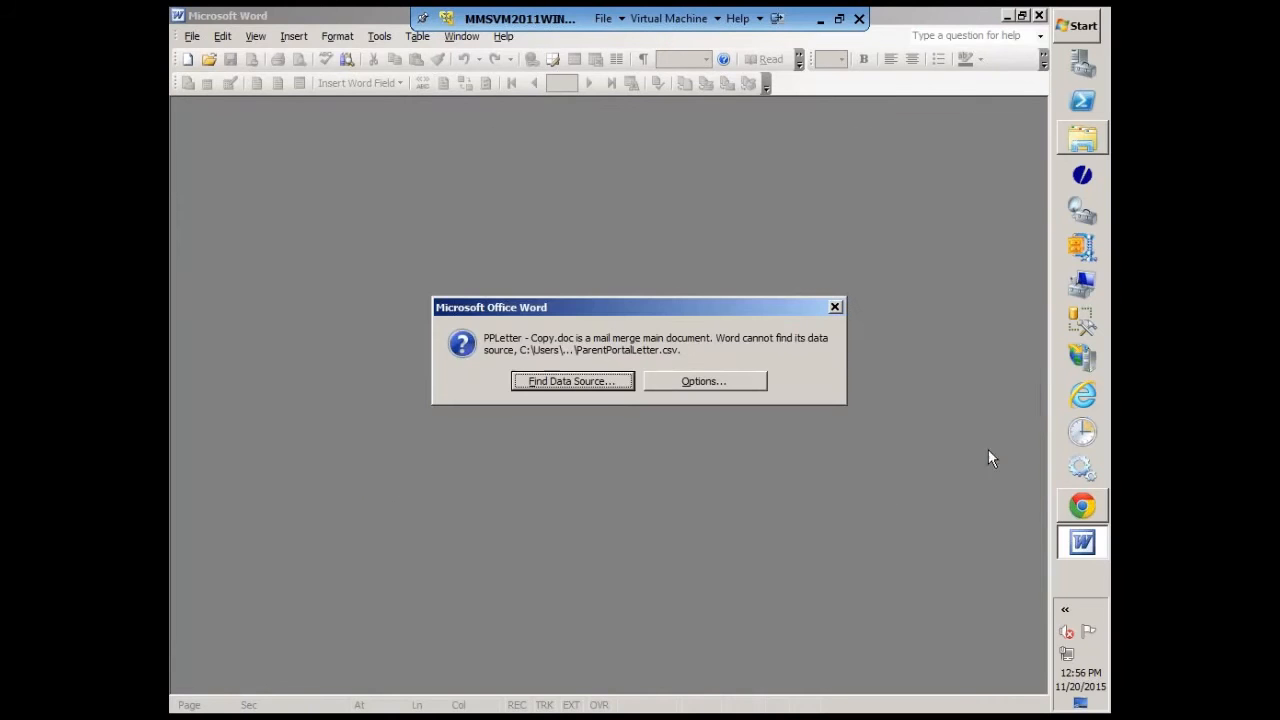
Step: Remove the data/header source from PPLetter - Copy.doc, cancel selecting another data source, and close the document without saving
{"action": "left_click", "coordinate": [703, 388]}
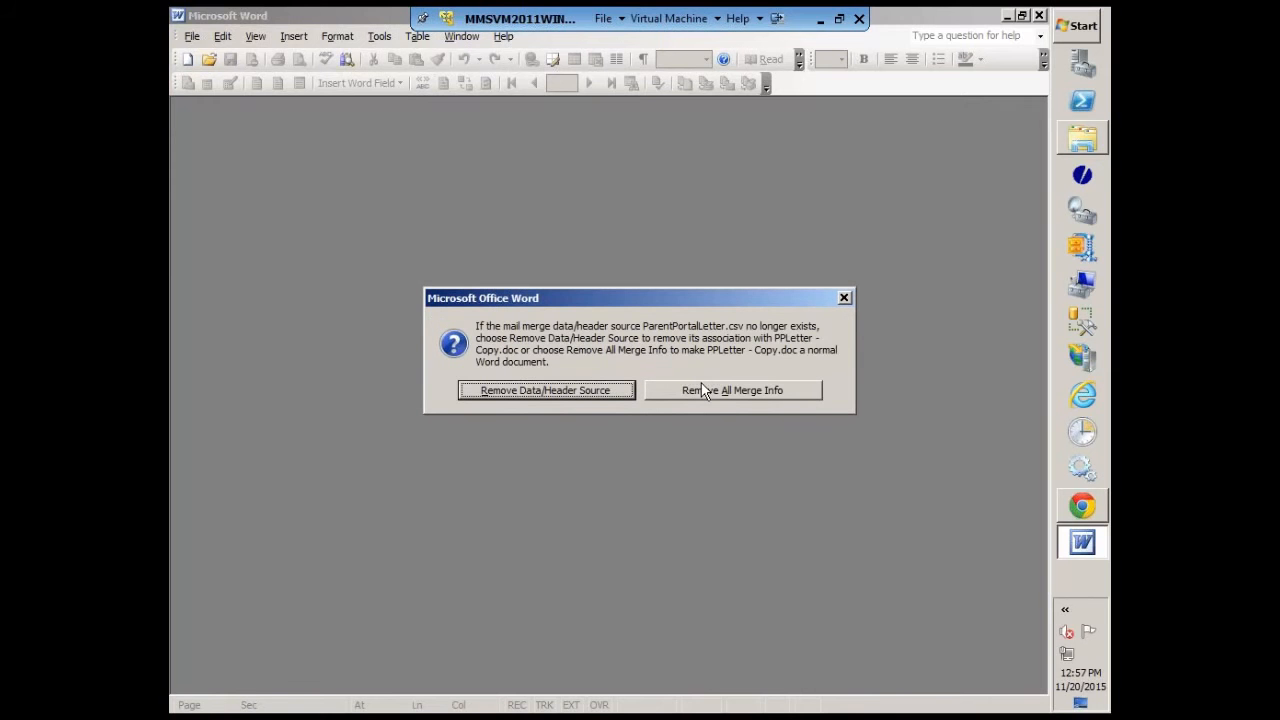
{"action": "left_click", "coordinate": [547, 391]}
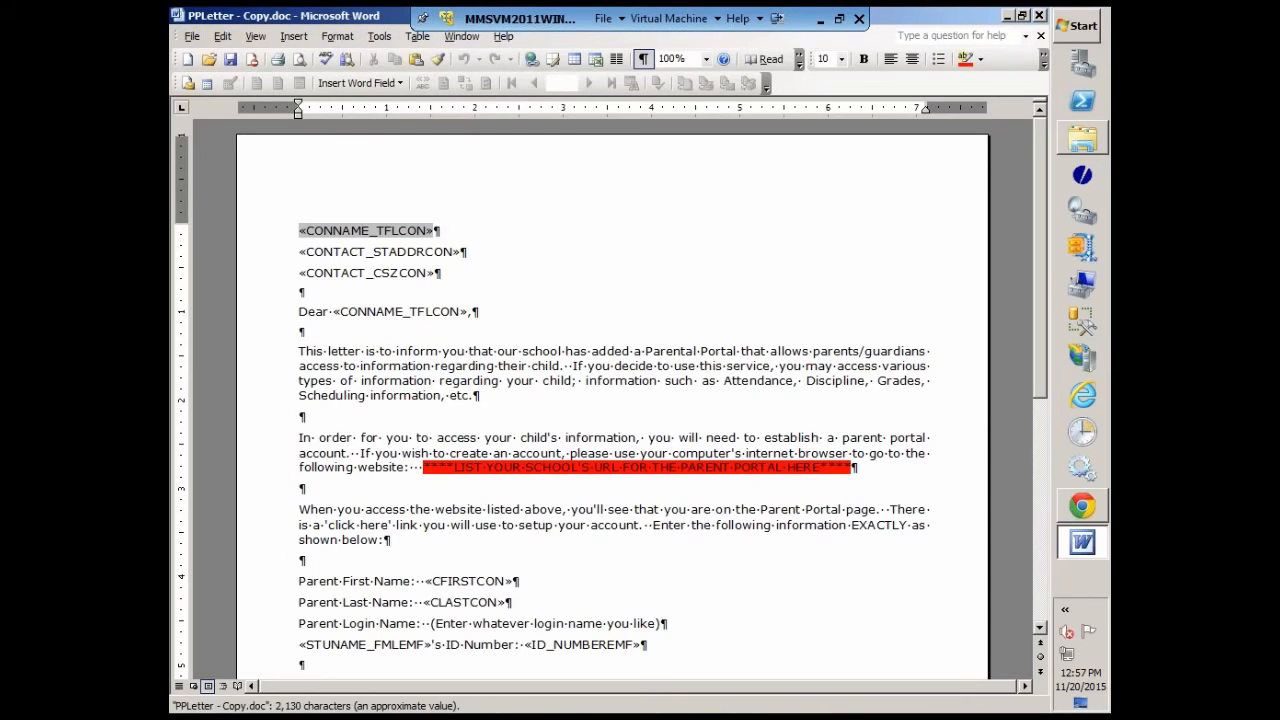
{"action": "left_click", "coordinate": [207, 83]}
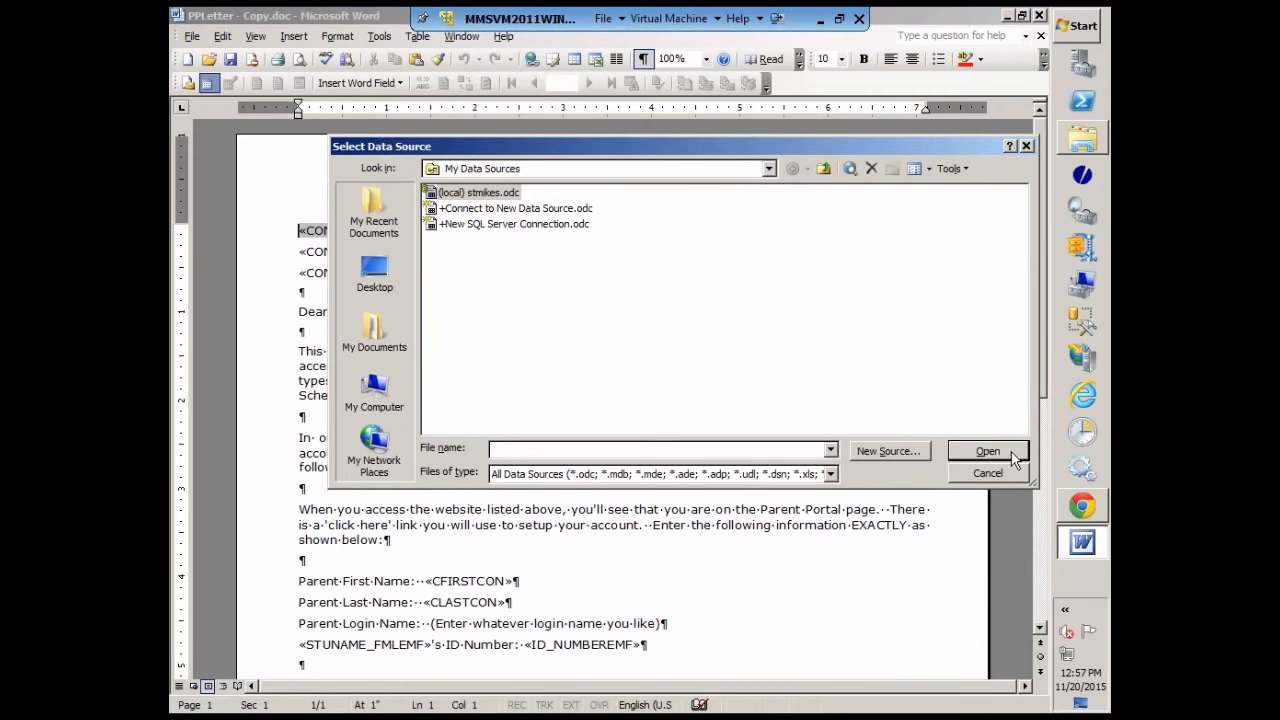
{"action": "left_click", "coordinate": [988, 474]}
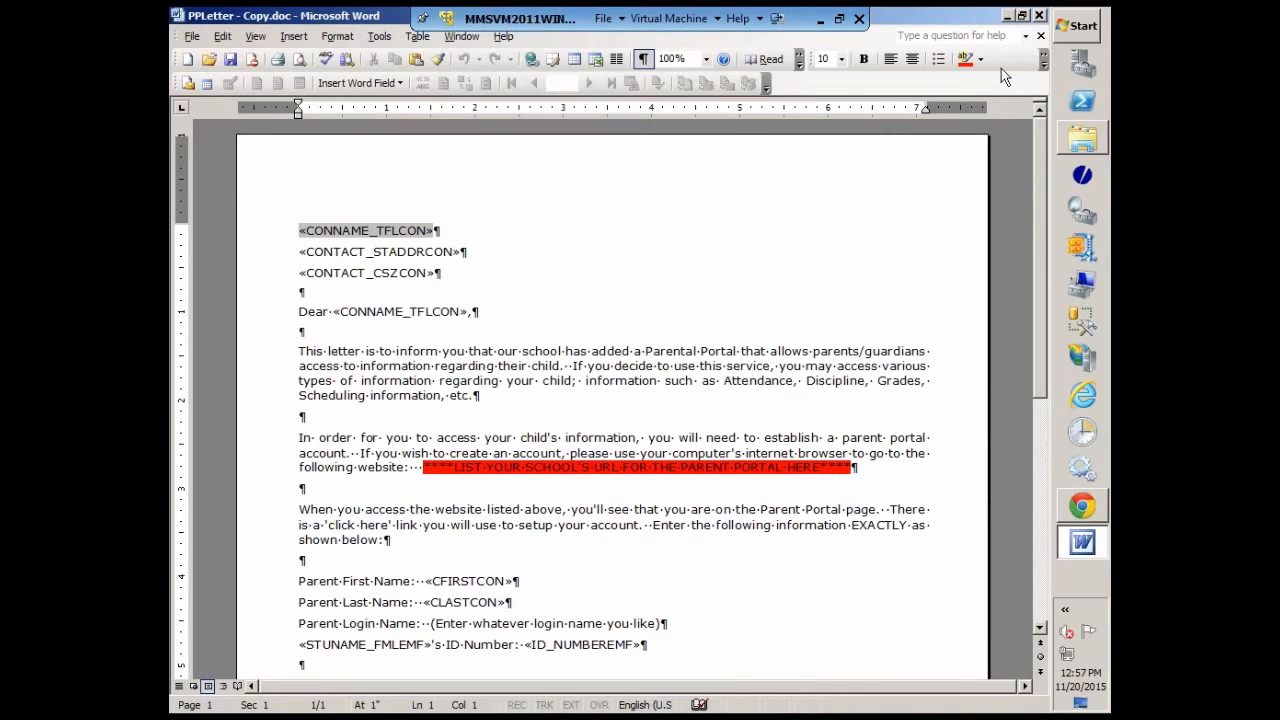
{"action": "left_click", "coordinate": [1039, 16]}
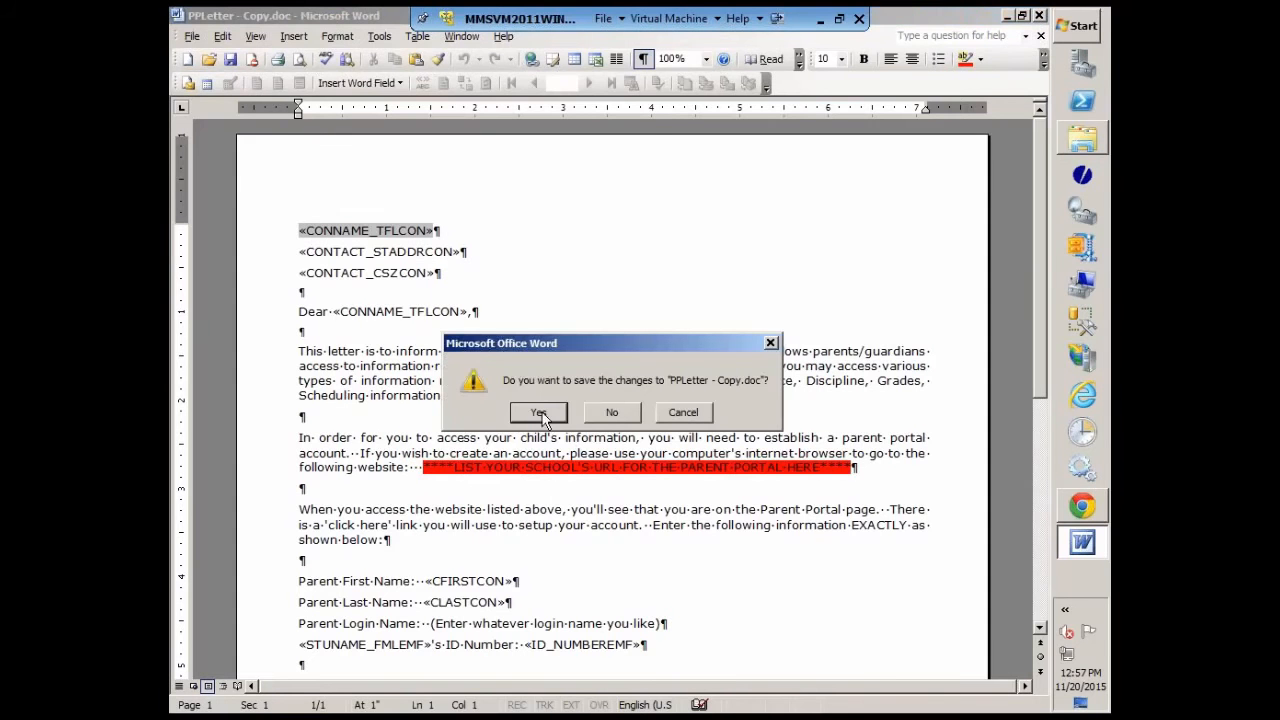
{"action": "left_click", "coordinate": [611, 413]}
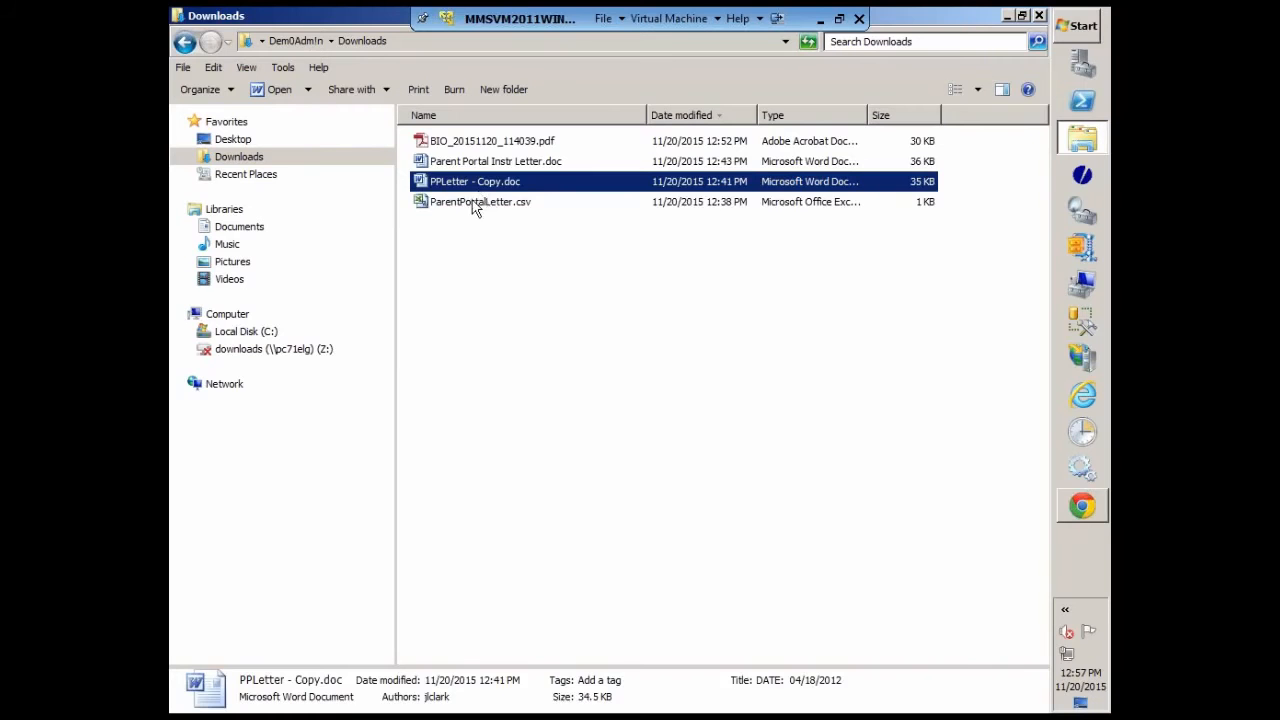
Step: Open ParentPortalLetter.csv in Notepad++, save it over the existing file in Downloads with all types, and close the editor
{"action": "left_click", "coordinate": [474, 205]}
{"action": "right_click", "coordinate": [474, 205]}
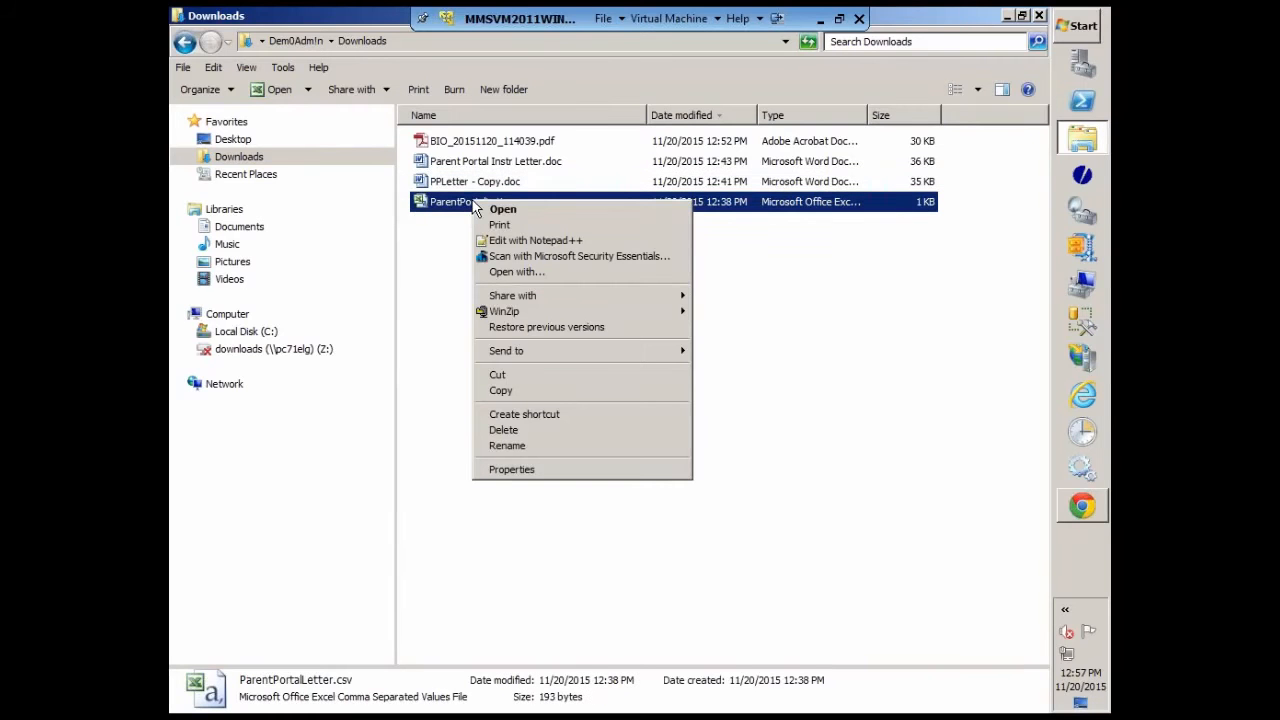
{"action": "left_click", "coordinate": [546, 244]}
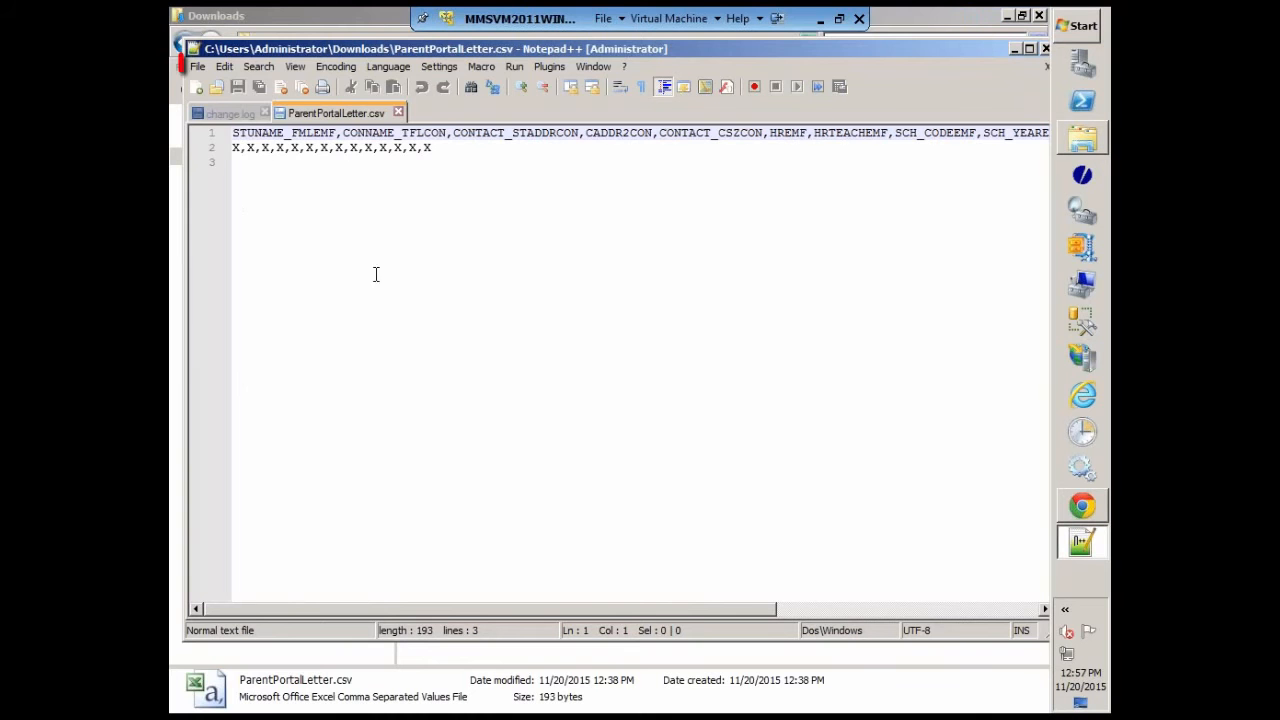
{"action": "left_click", "coordinate": [193, 72]}
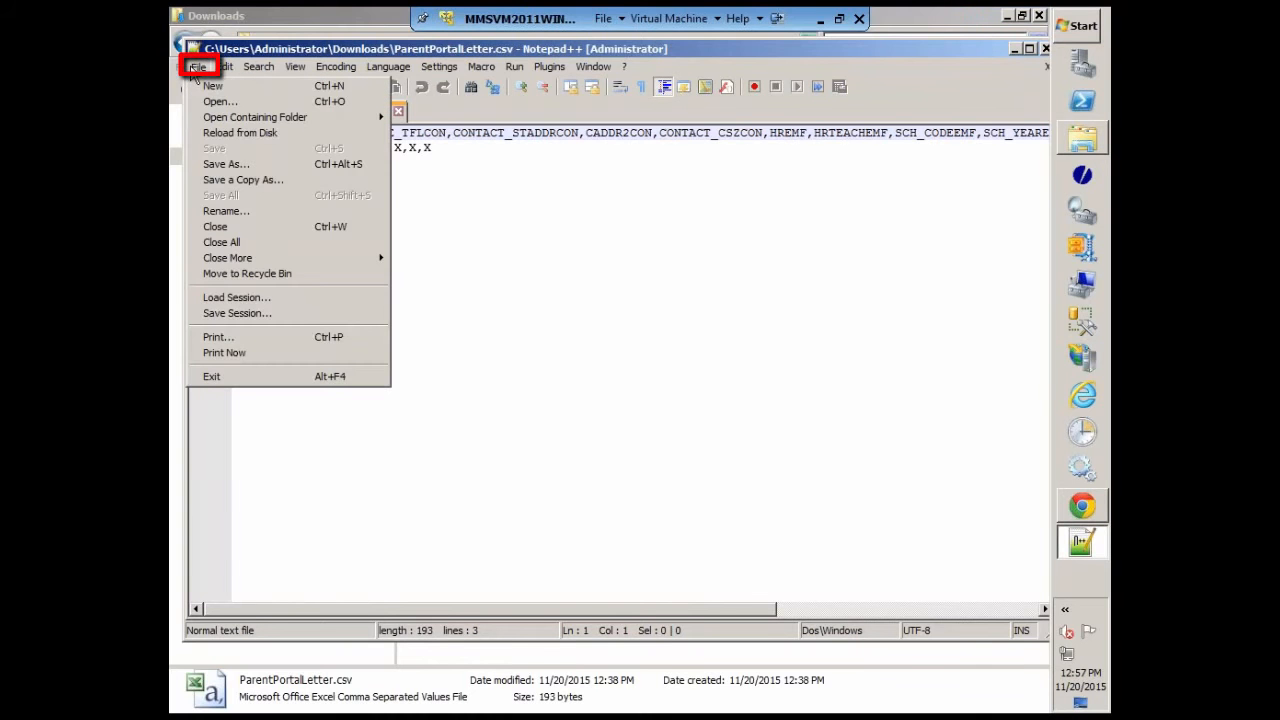
{"action": "left_click", "coordinate": [222, 164]}
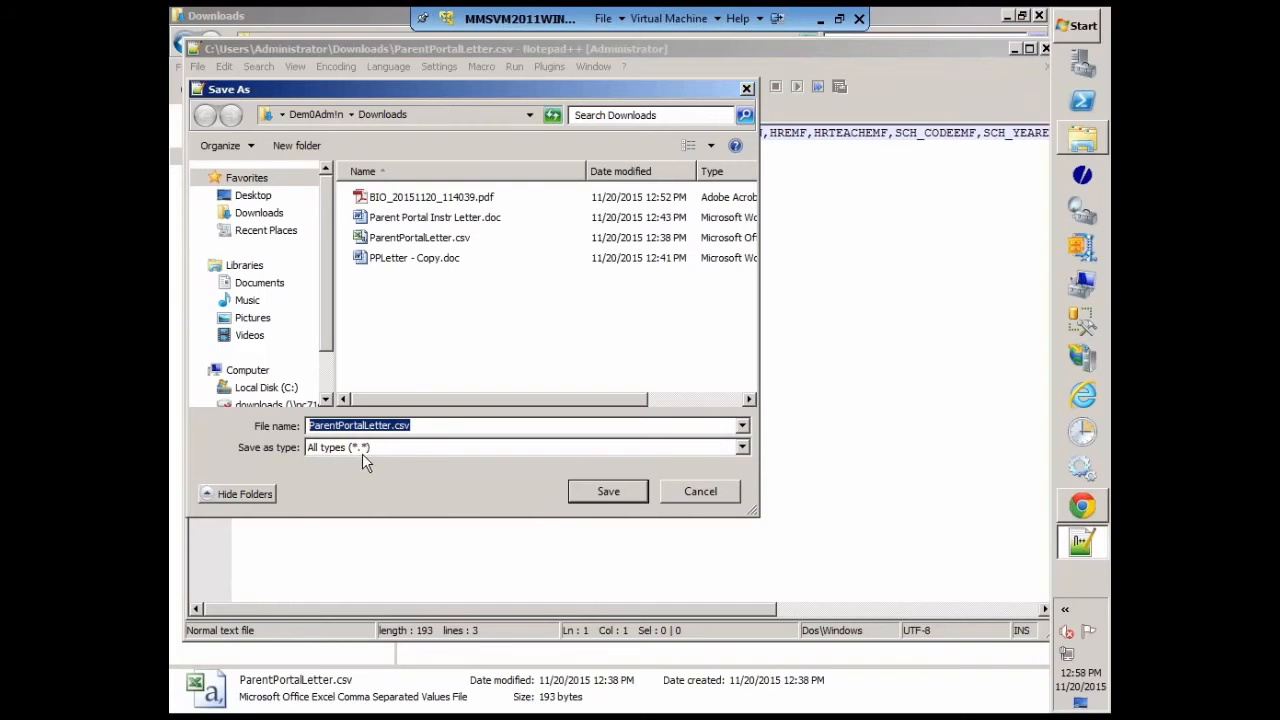
{"action": "left_click", "coordinate": [606, 494]}
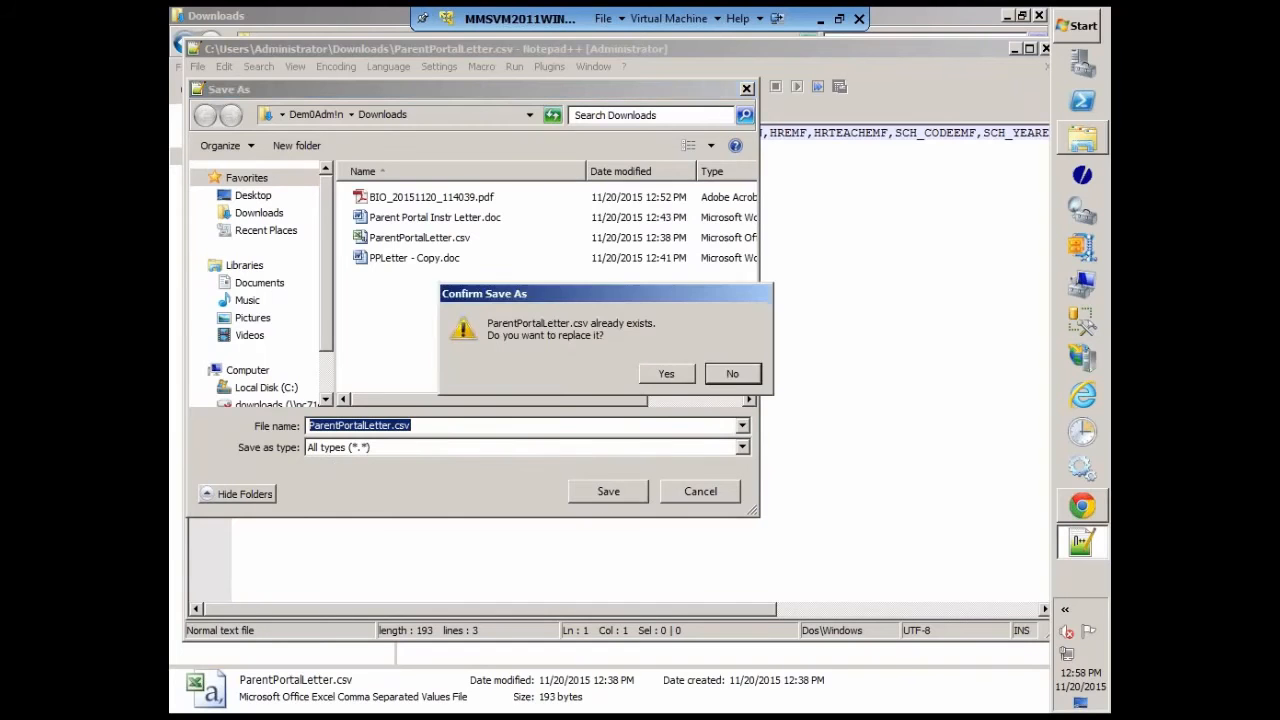
{"action": "left_click", "coordinate": [666, 374]}
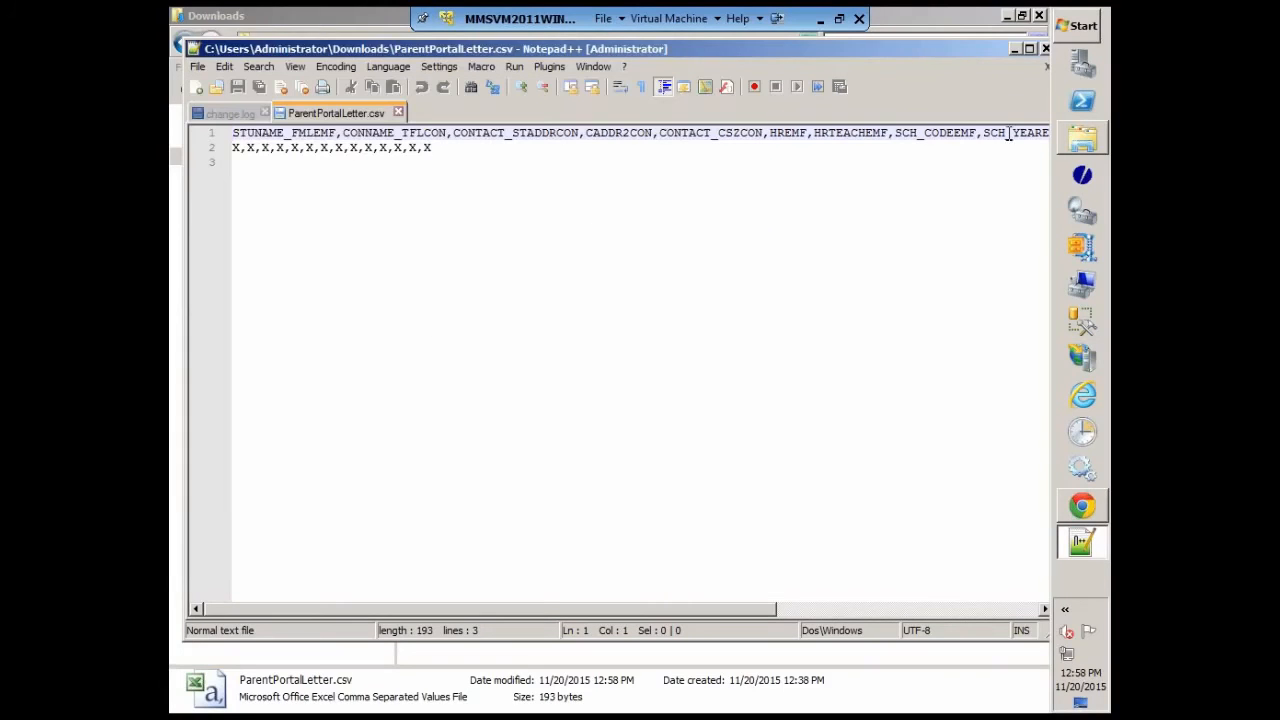
{"action": "left_click", "coordinate": [1045, 49]}
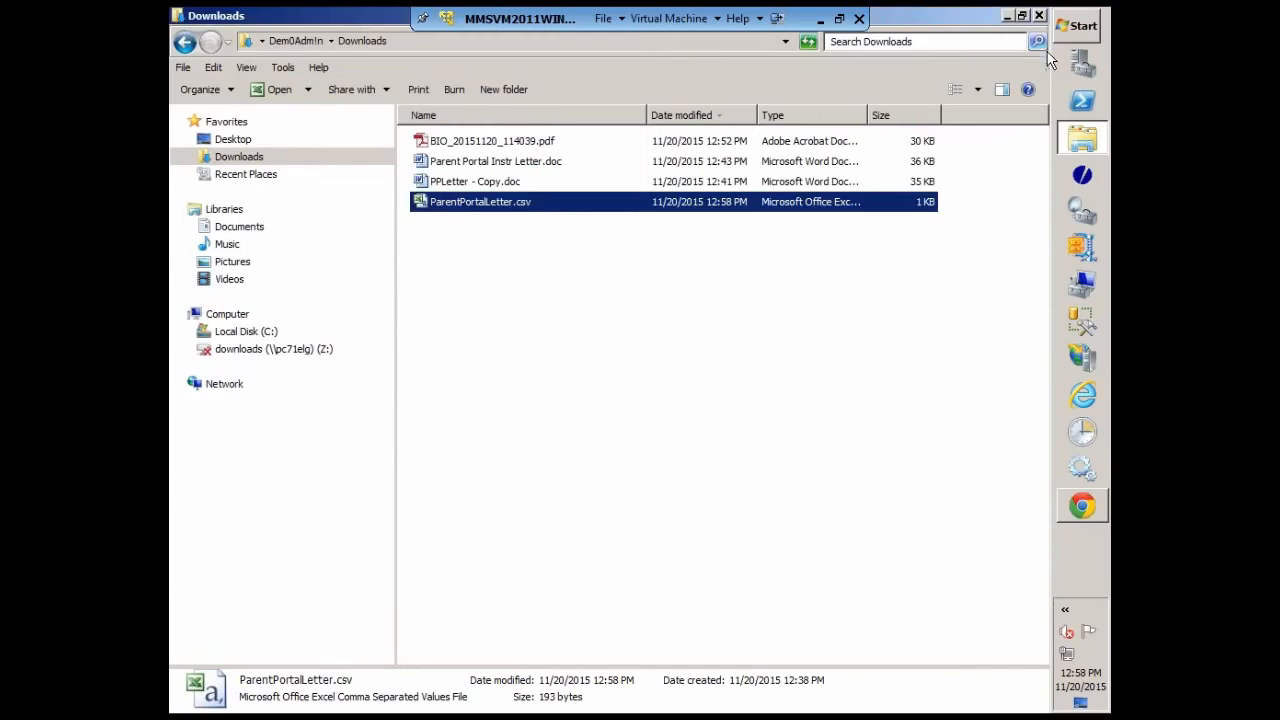
Step: Open PPLetter - Copy.doc in Word, allowing its SQL command to run, and highlight the school URL placeholder line in yellow
{"action": "double_click", "coordinate": [458, 183]}
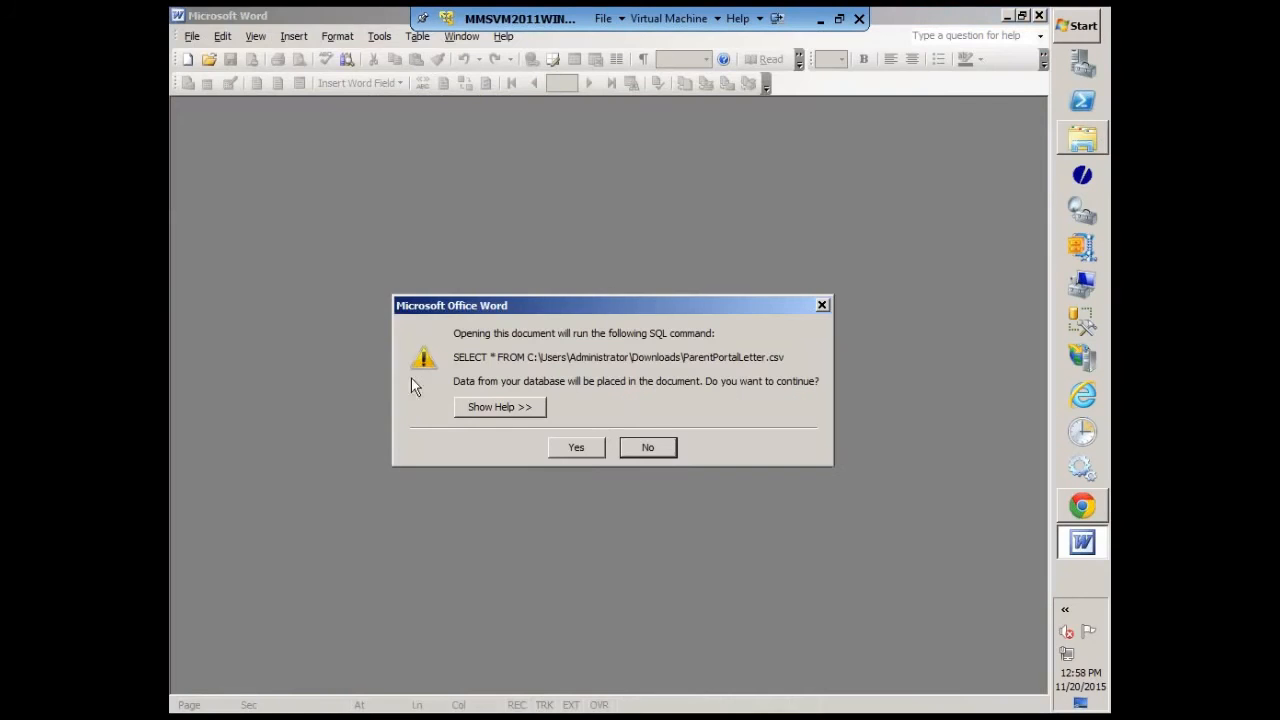
{"action": "left_click", "coordinate": [593, 447]}
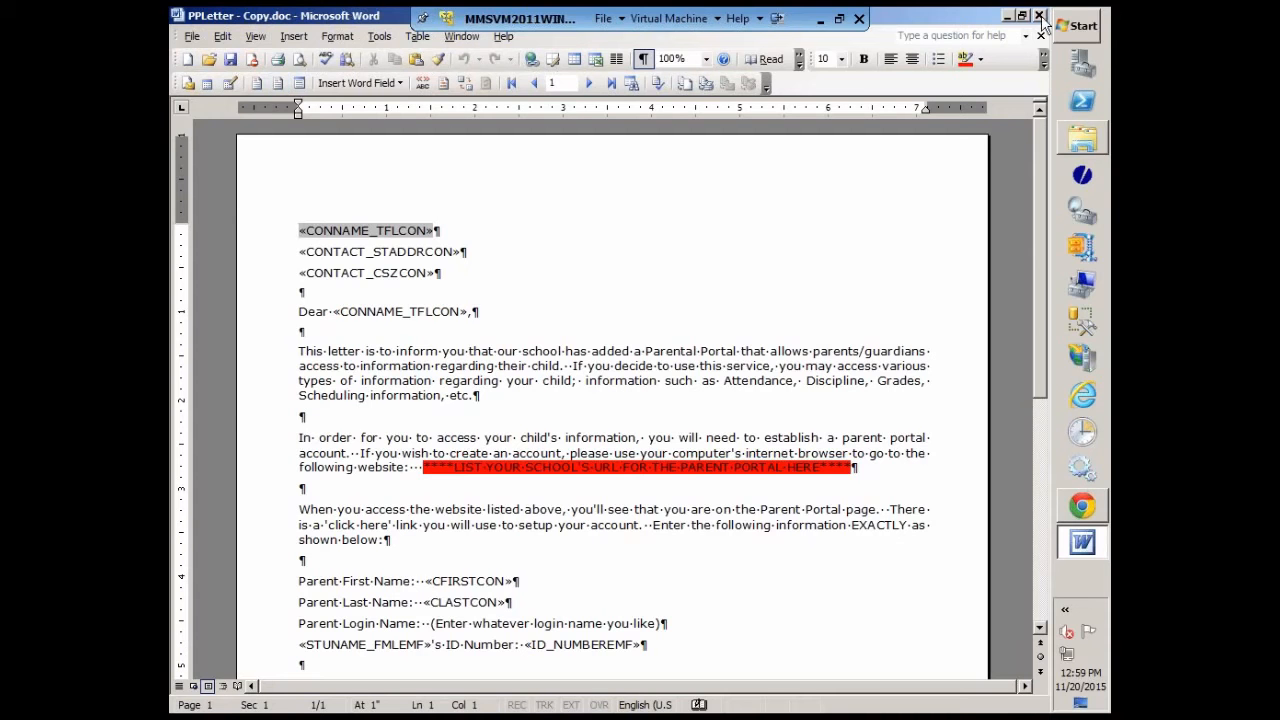
{"action": "left_click", "coordinate": [853, 468]}
{"action": "left_click_drag", "start_coordinate": [853, 468], "coordinate": [426, 470]}
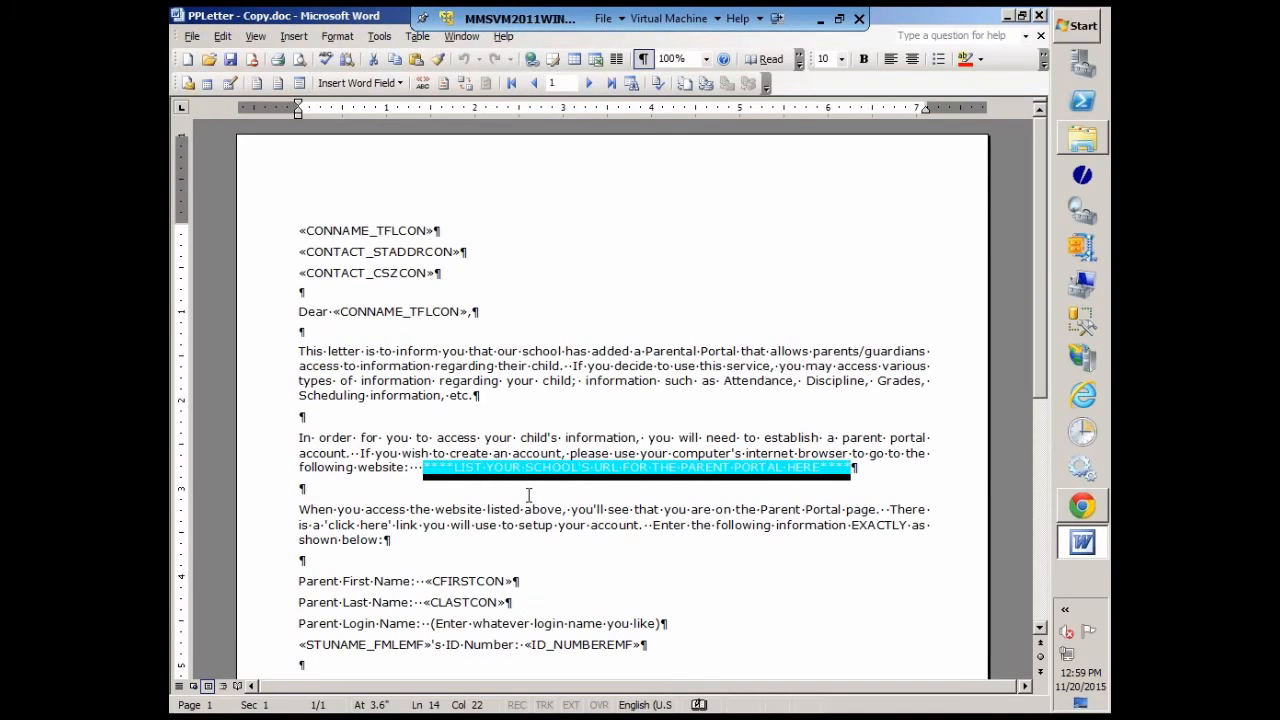
{"action": "left_click", "coordinate": [980, 61]}
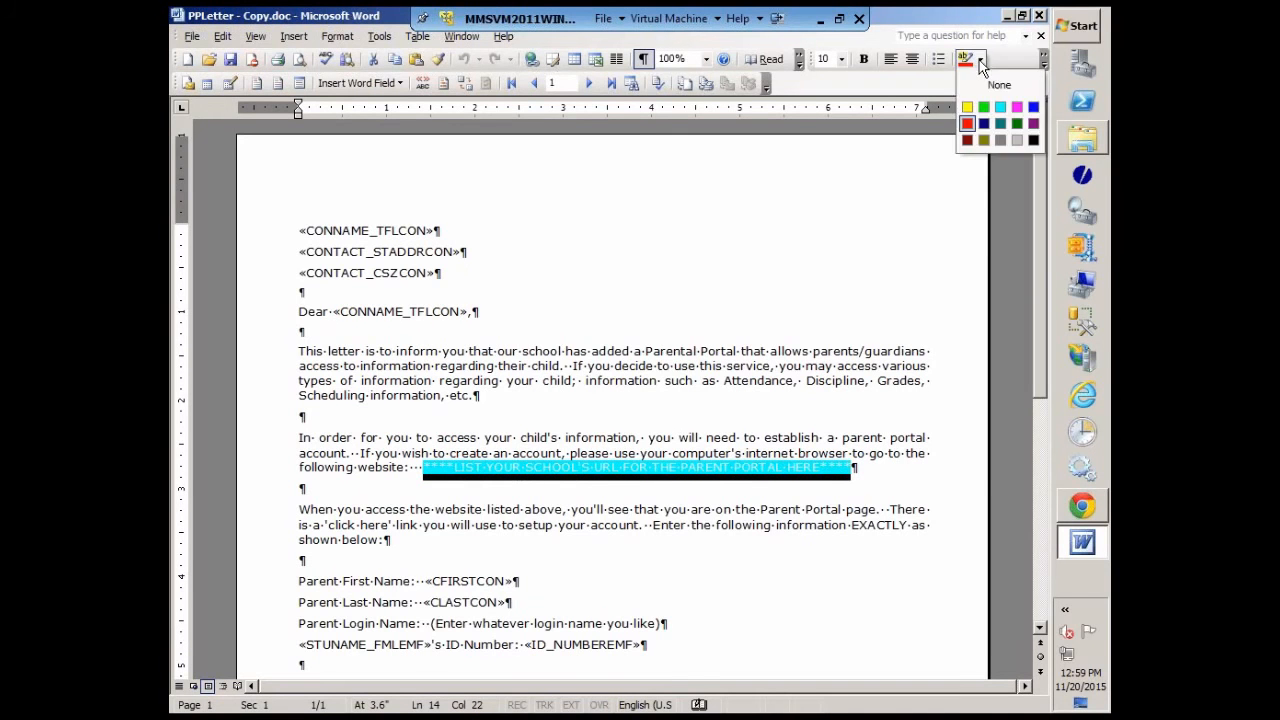
{"action": "left_click", "coordinate": [967, 107]}
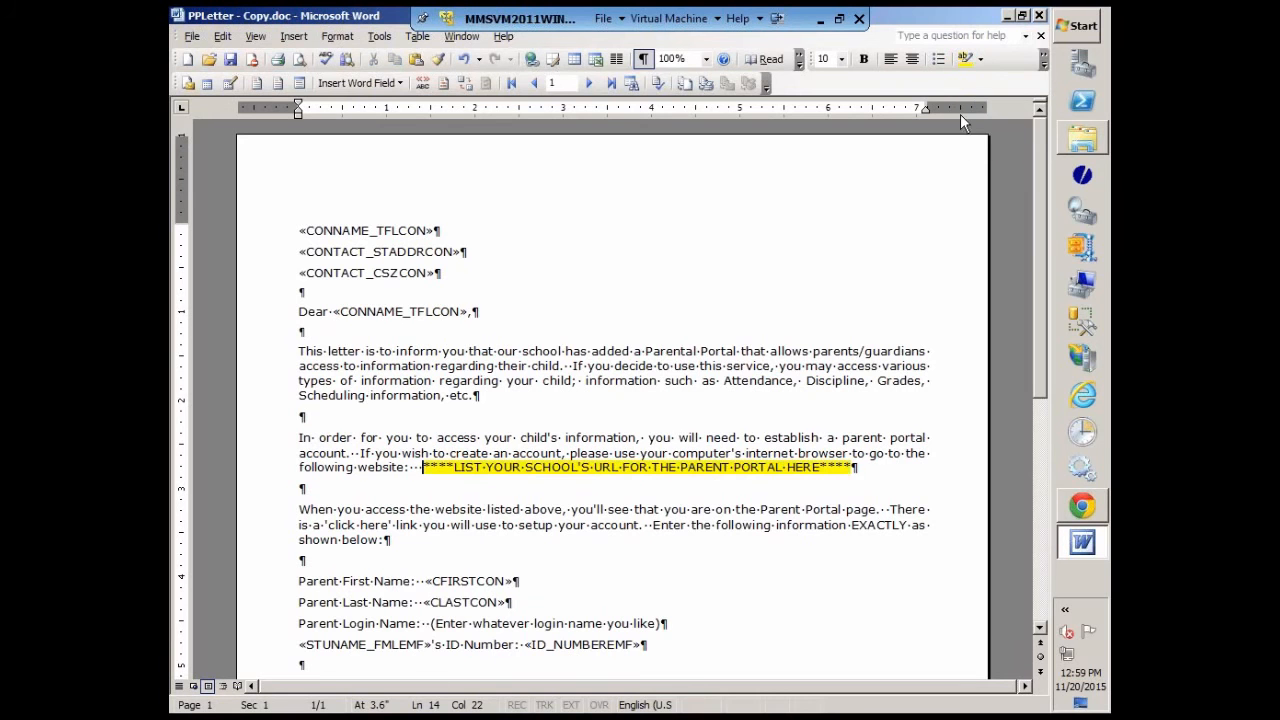
Step: Save and close the letter, minimize the Downloads folder, and switch to the MMS Staff Portal in Chrome
{"action": "left_click", "coordinate": [767, 497]}
{"action": "left_click", "coordinate": [231, 62]}
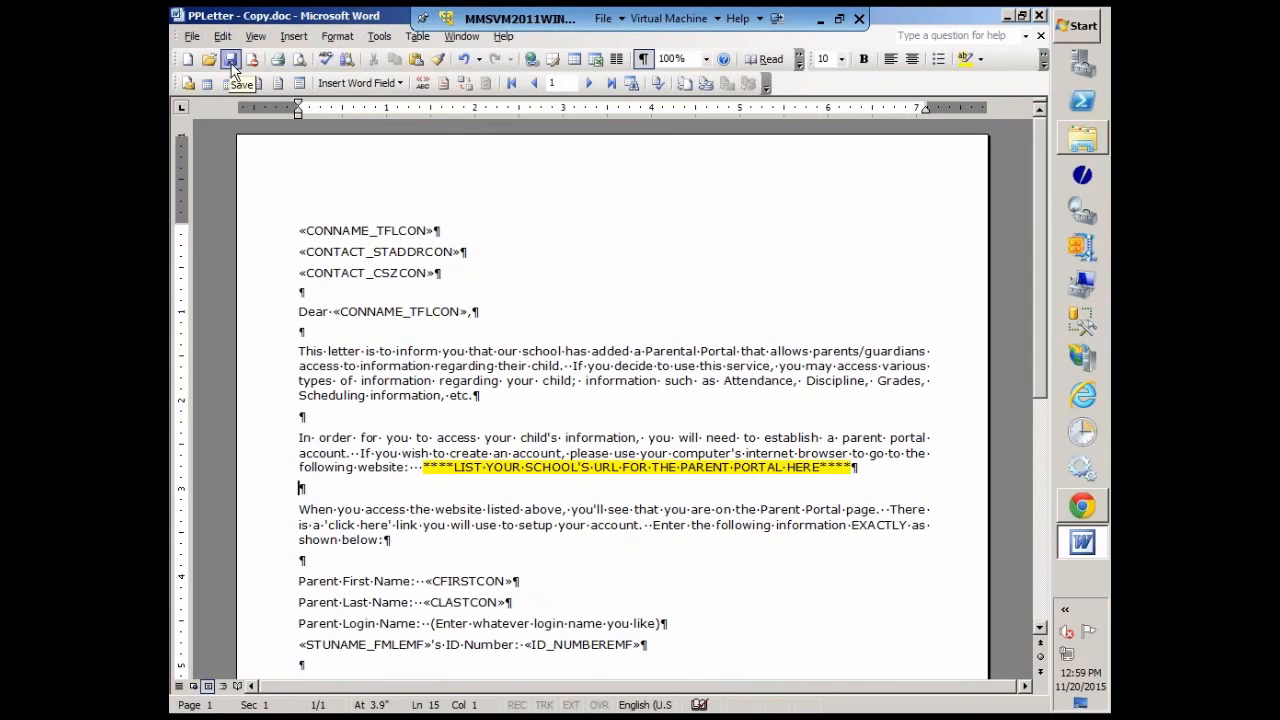
{"action": "left_click", "coordinate": [1038, 20]}
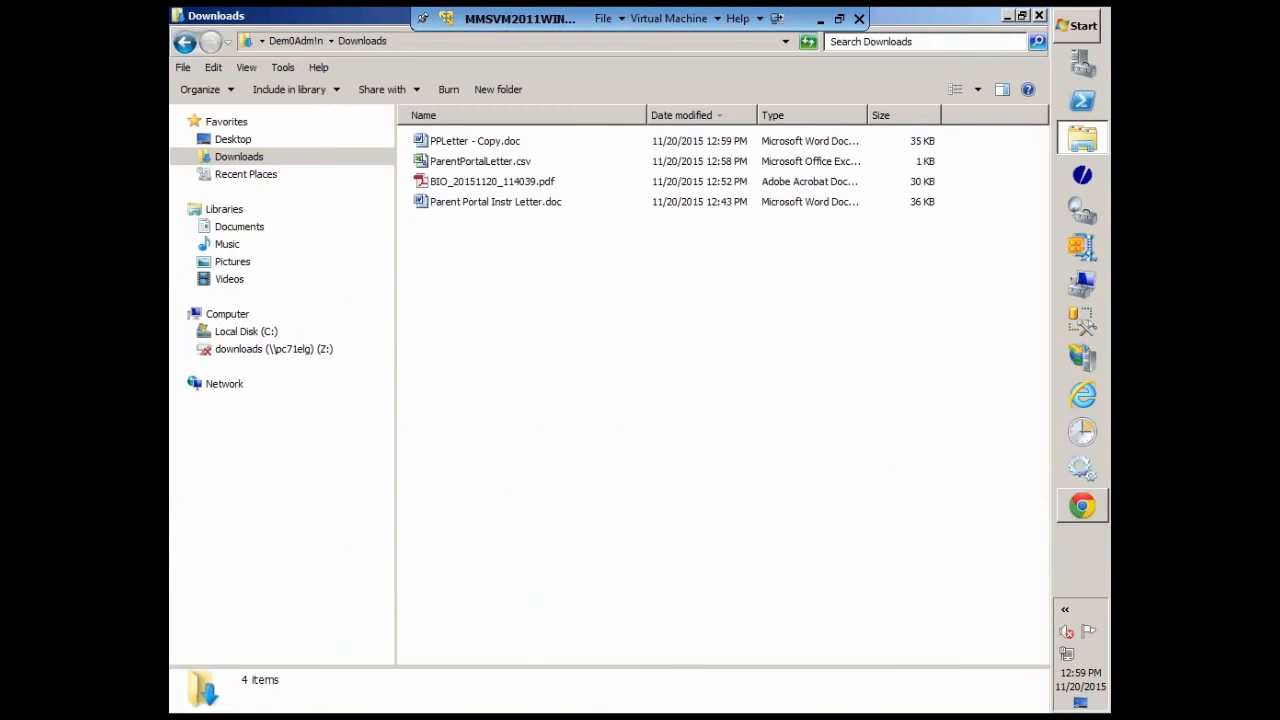
{"action": "left_click", "coordinate": [1007, 17]}
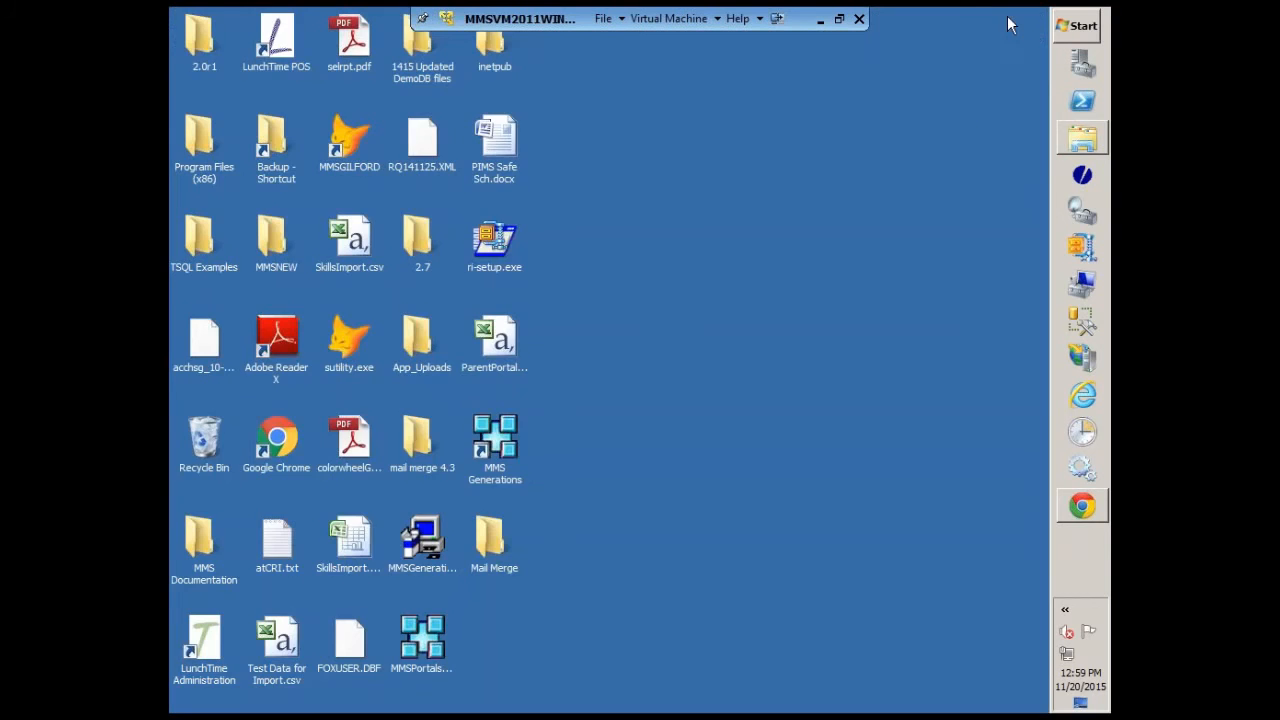
{"action": "left_click", "coordinate": [1083, 514]}
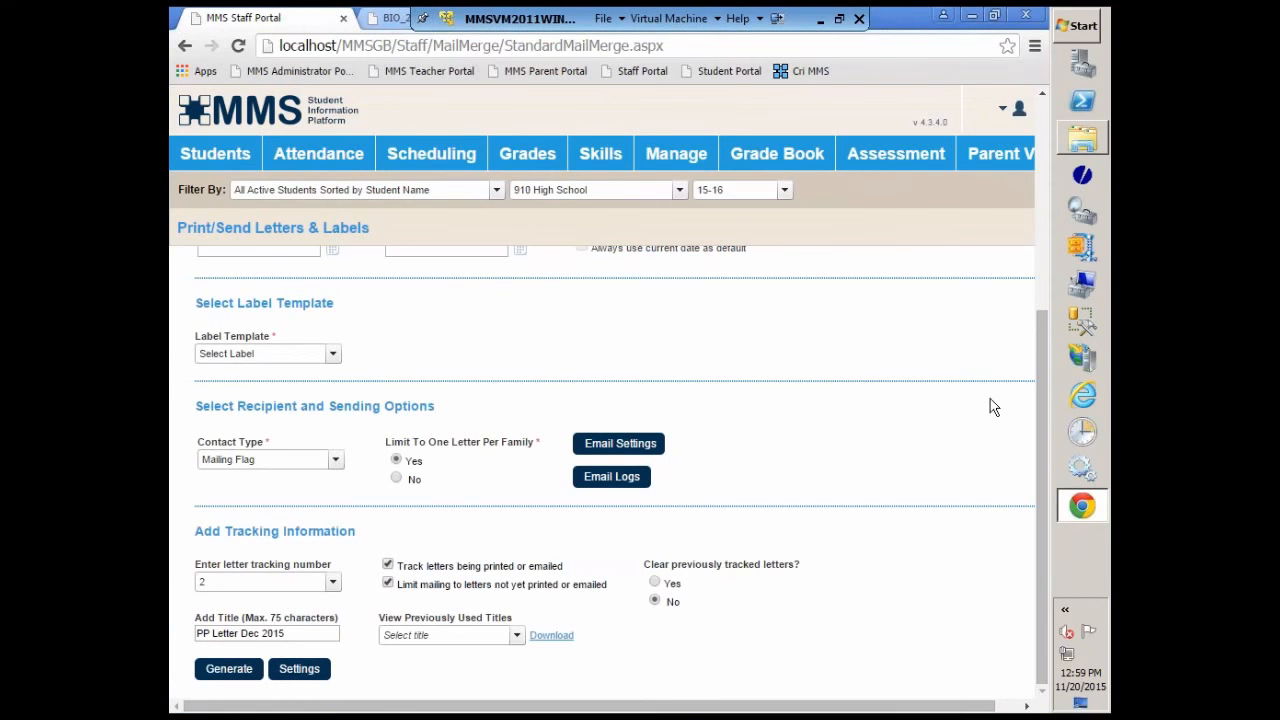
Step: Go to Manage Letter Templates and upload PPLetter - Copy.doc from Downloads as a Biographical Mail Merge template
{"action": "left_click_drag", "start_coordinate": [1036, 416], "coordinate": [1065, 293]}
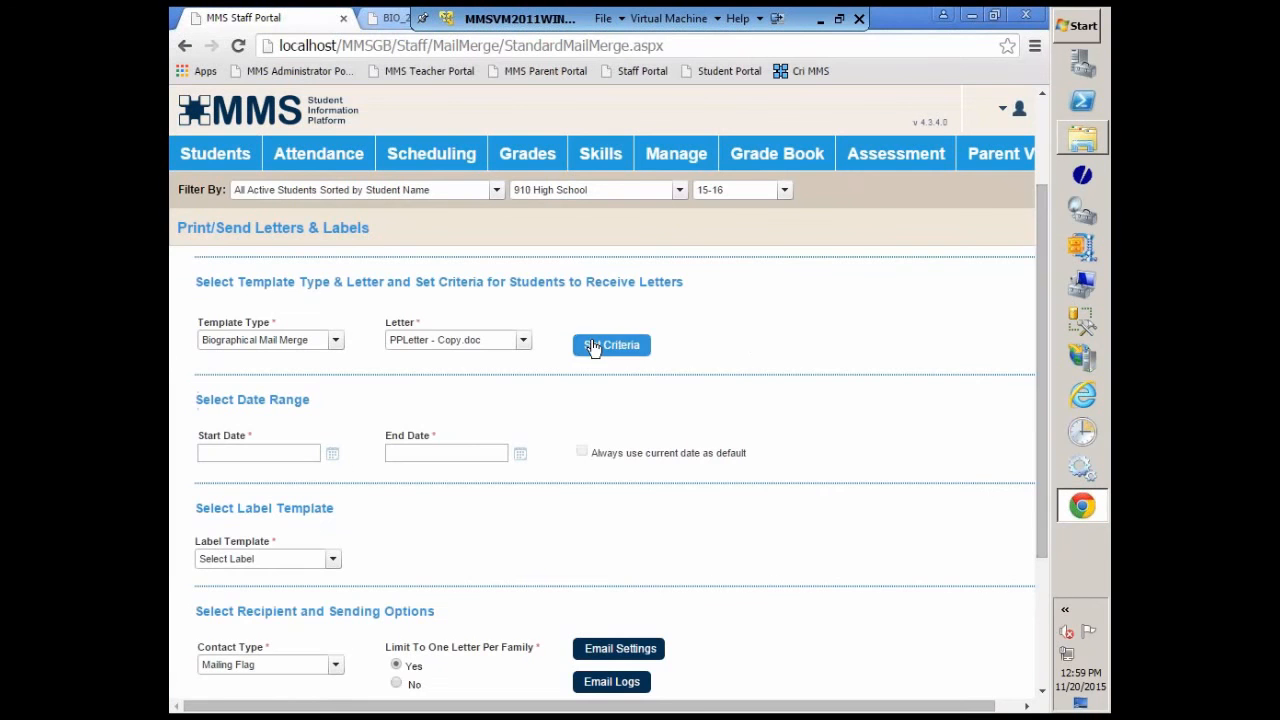
{"action": "scroll", "coordinate": [933, 418], "scroll_direction": "up", "scroll_amount": 2}
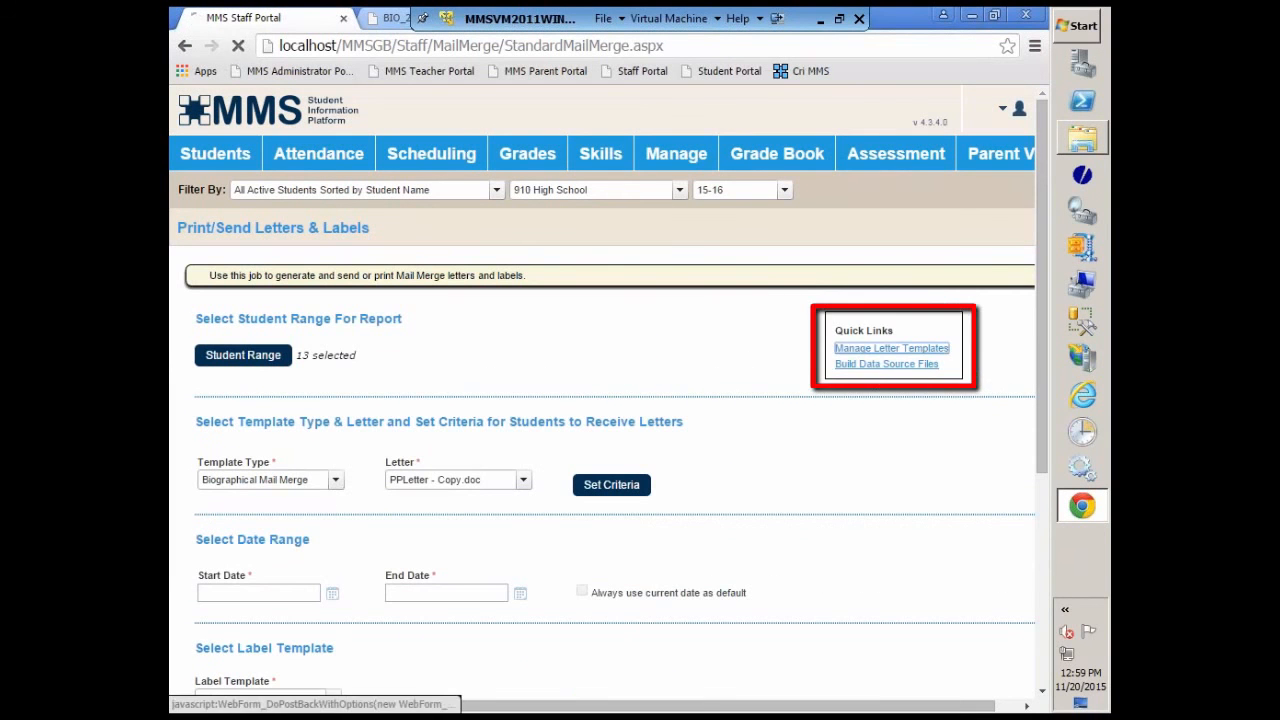
{"action": "left_click", "coordinate": [865, 350]}
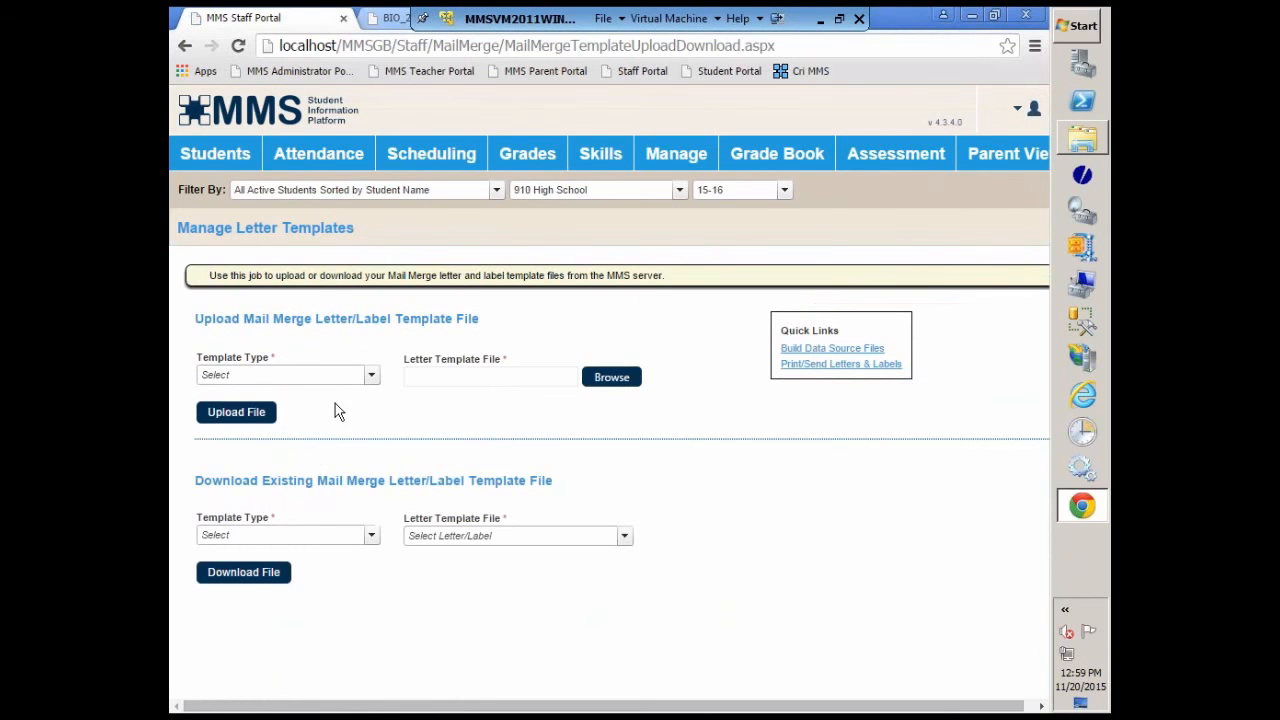
{"action": "left_click", "coordinate": [371, 375]}
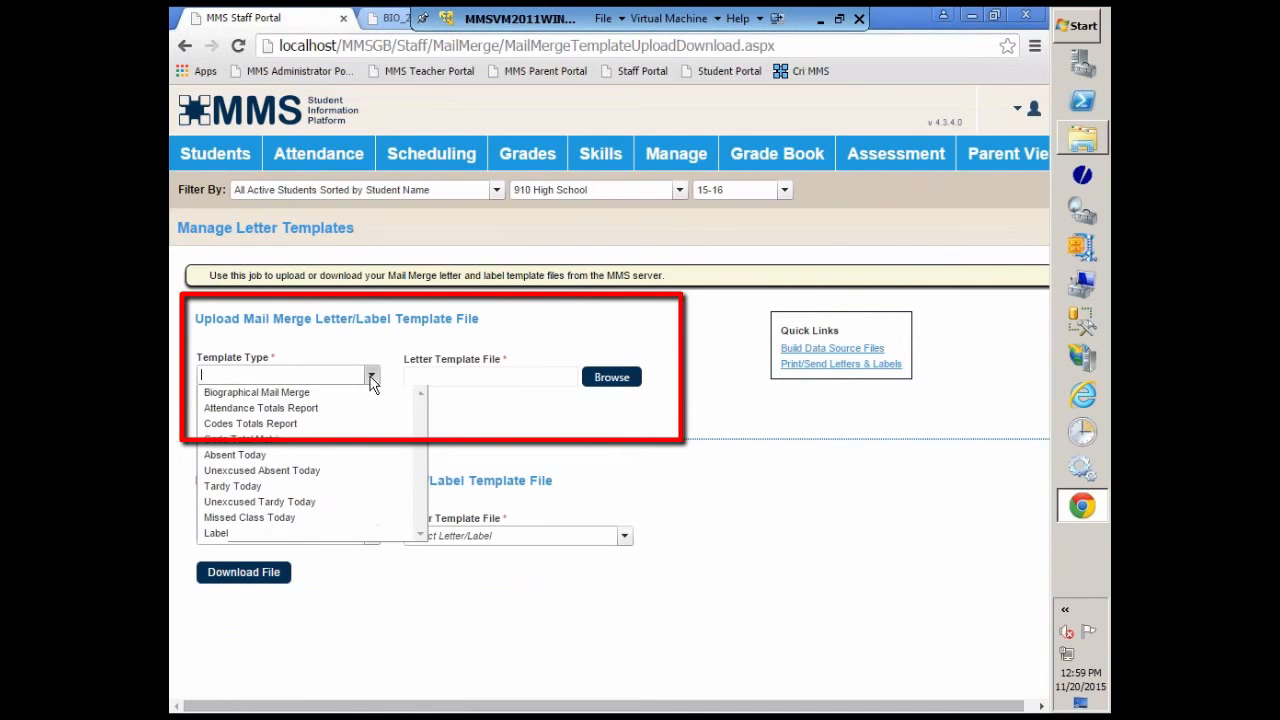
{"action": "left_click", "coordinate": [287, 393]}
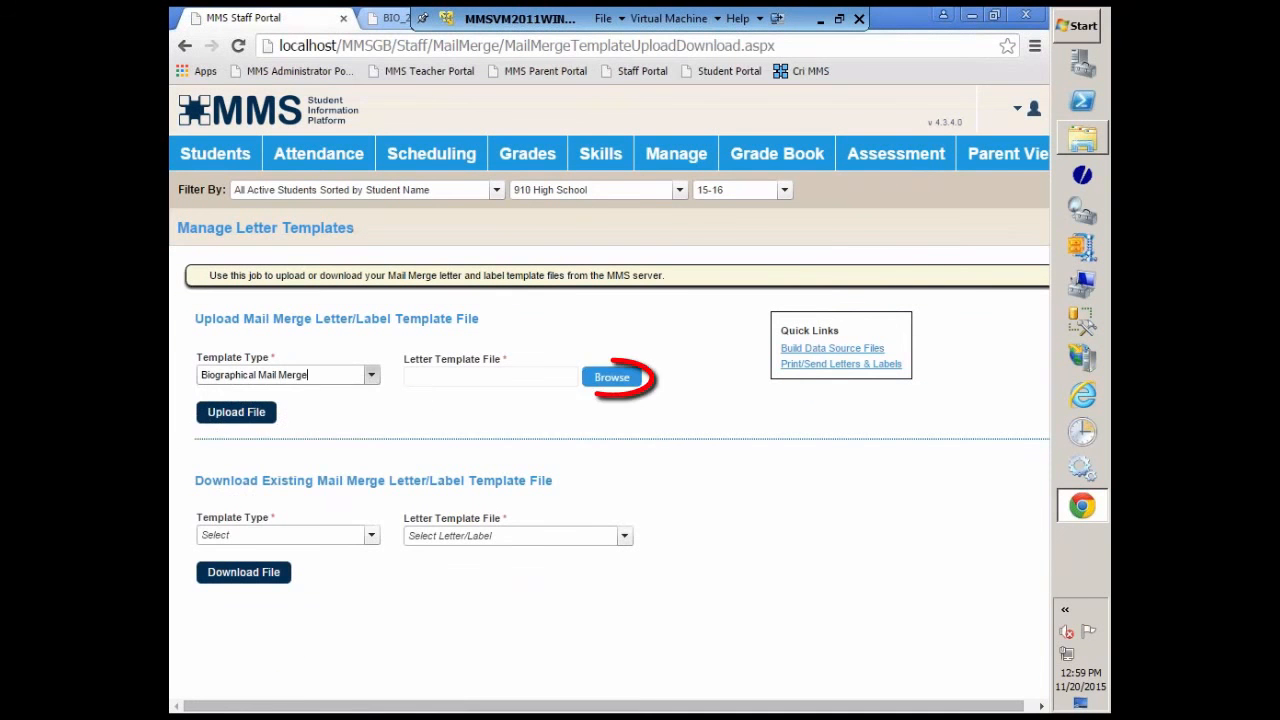
{"action": "left_click", "coordinate": [611, 377]}
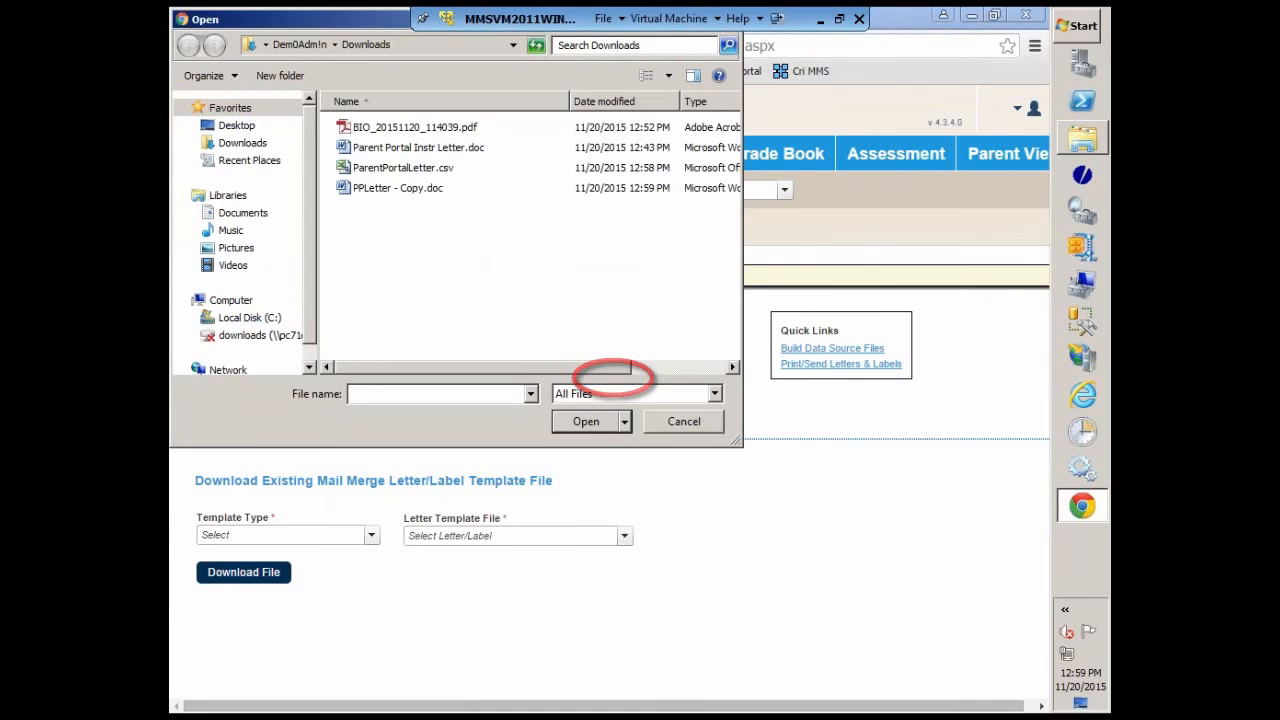
{"action": "left_click", "coordinate": [378, 190]}
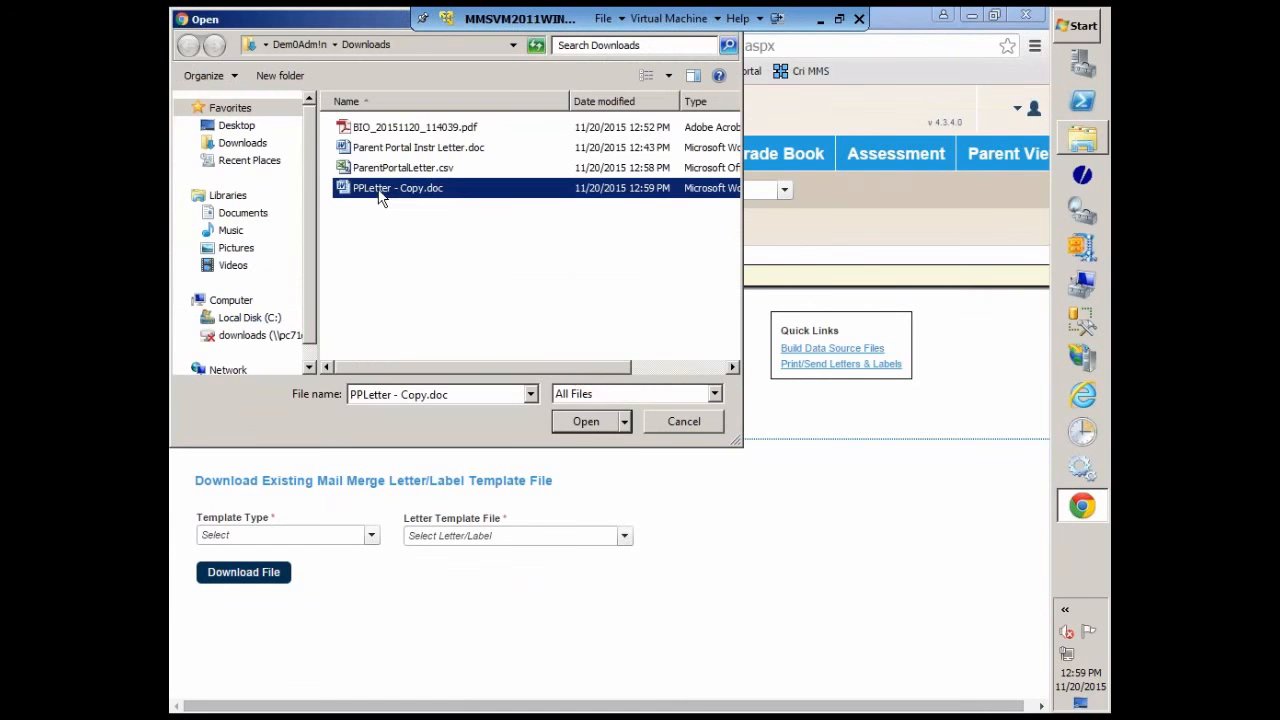
{"action": "left_click", "coordinate": [588, 422]}
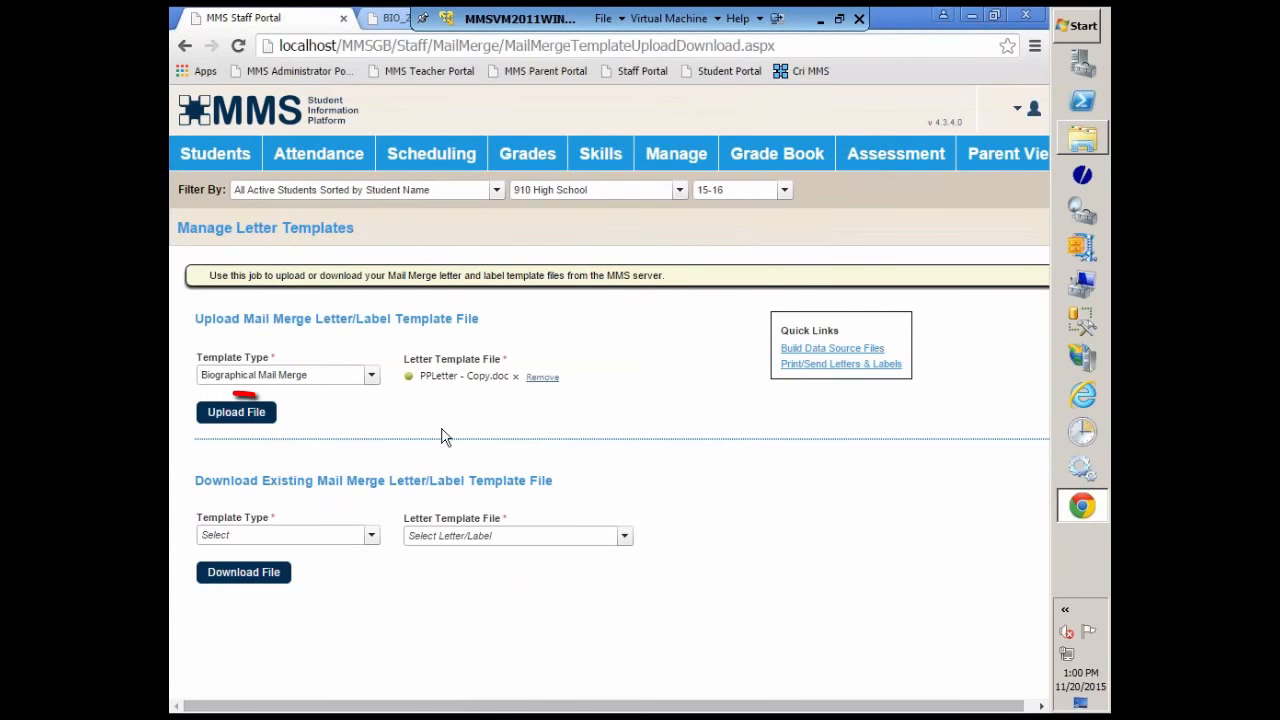
{"action": "left_click", "coordinate": [222, 418]}
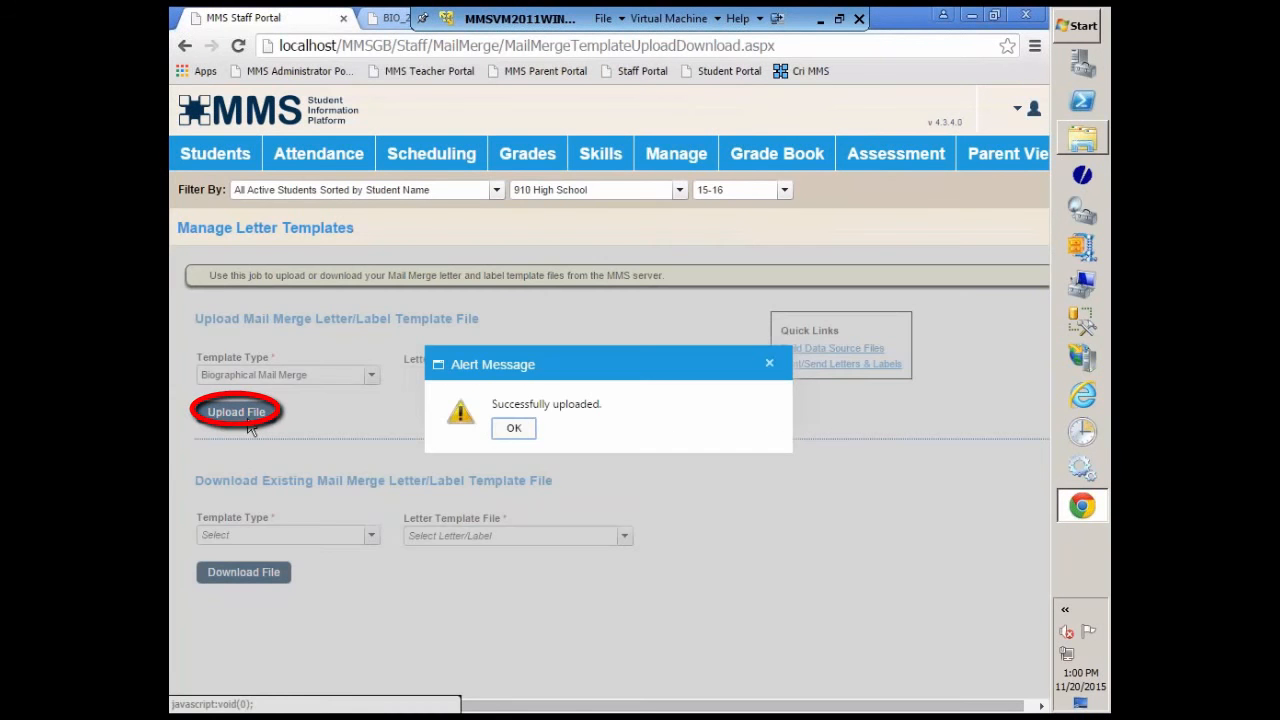
{"action": "left_click", "coordinate": [518, 427]}
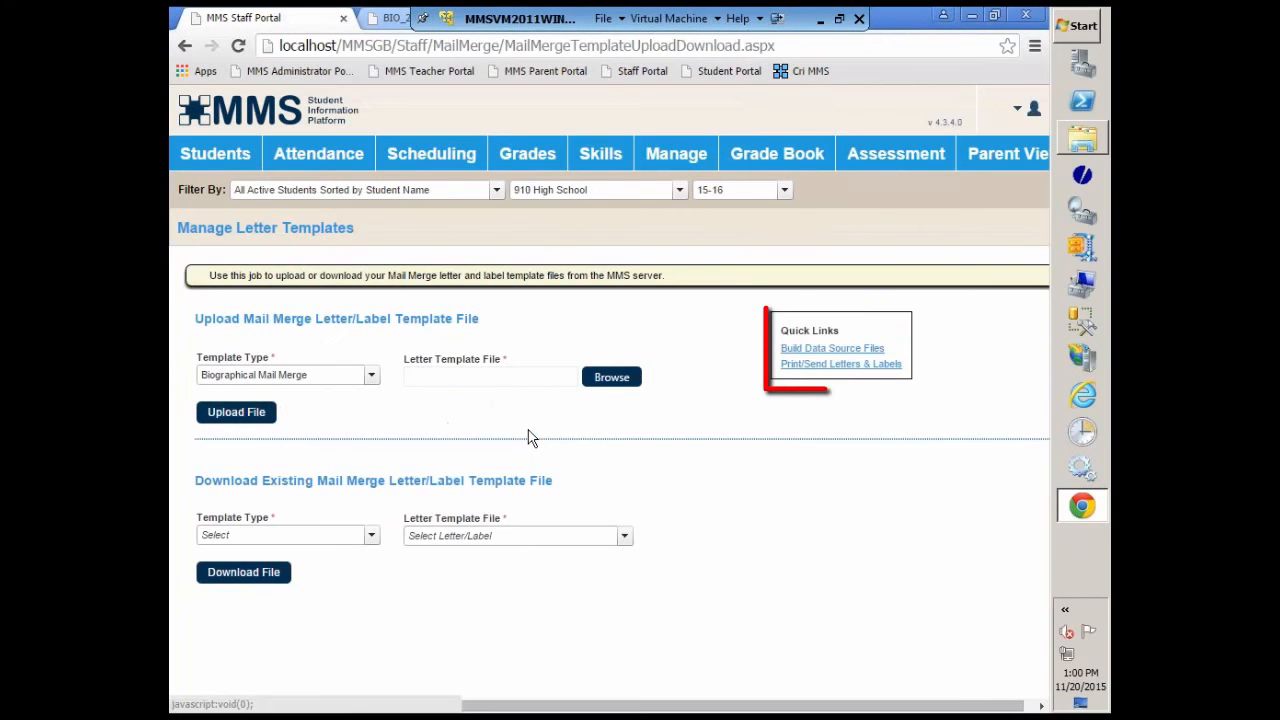
Step: Return to Print/Send Letters & Labels and limit the student range to the first 19 students in the list
{"action": "left_click", "coordinate": [838, 365]}
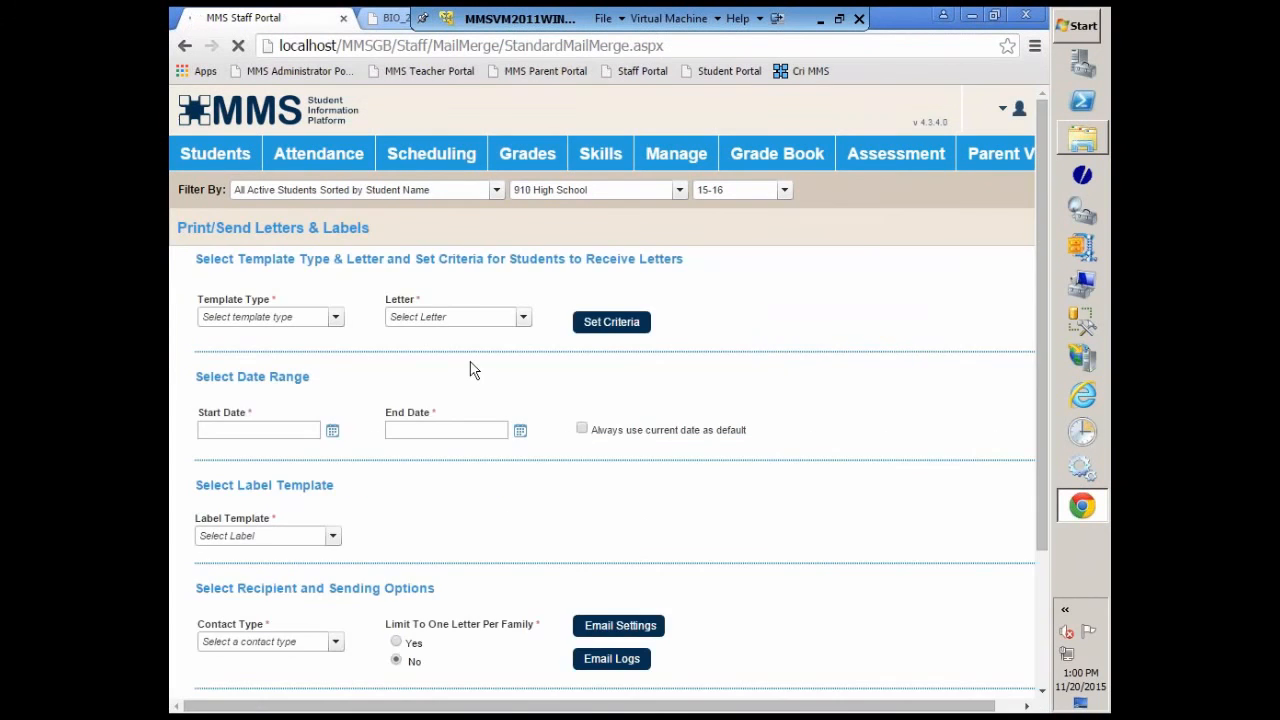
{"action": "left_click", "coordinate": [263, 362]}
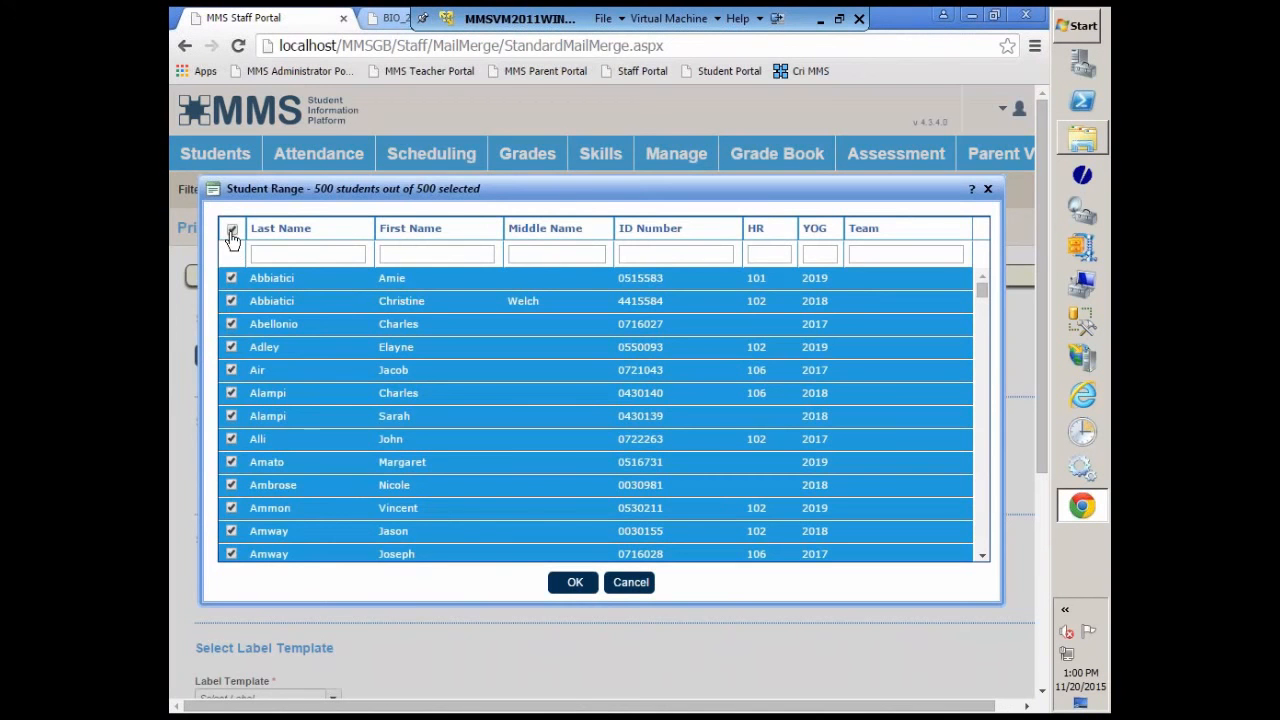
{"action": "left_click", "coordinate": [232, 231]}
{"action": "left_click", "coordinate": [231, 279]}
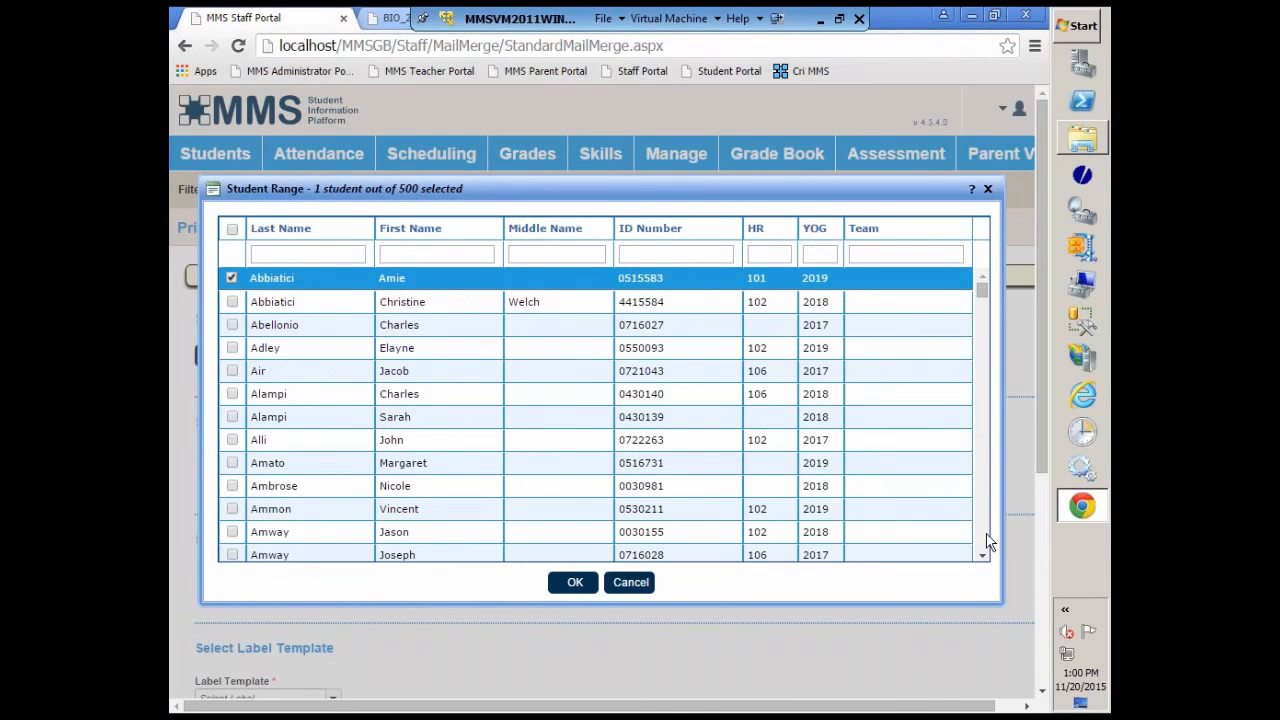
{"action": "scroll", "coordinate": [985, 560], "scroll_direction": "down", "scroll_amount": 2}
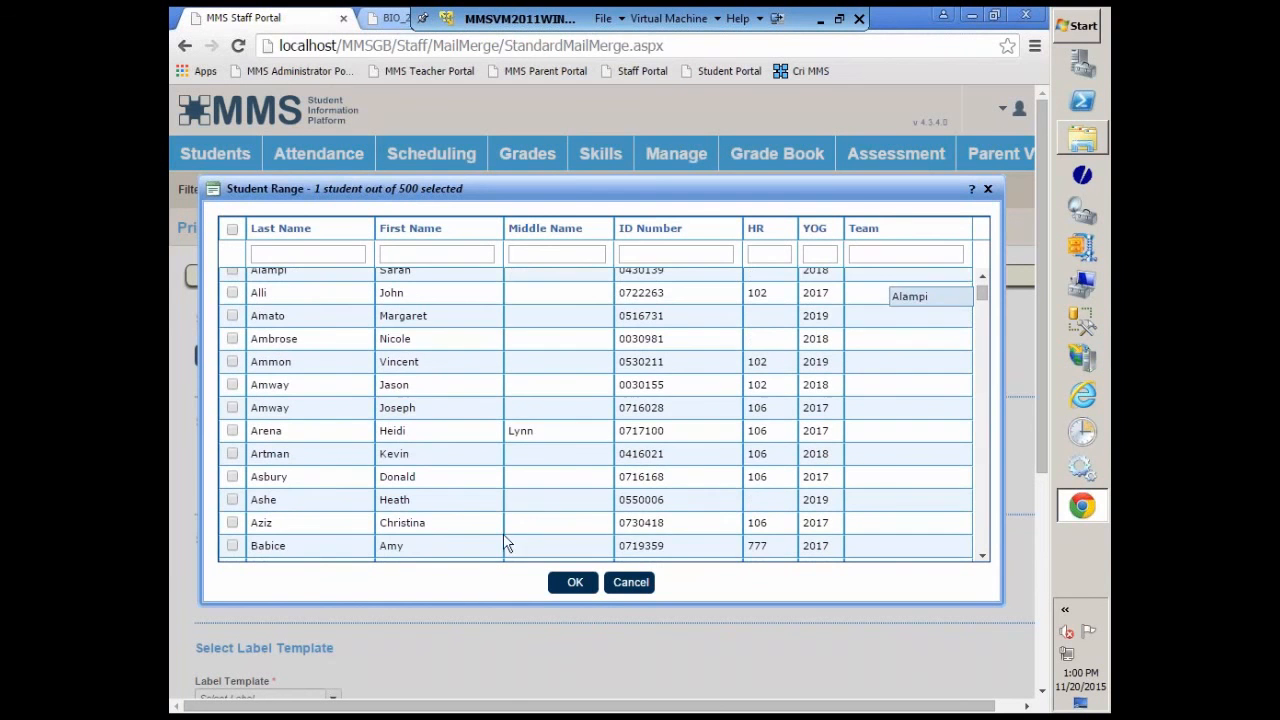
{"action": "left_click", "coordinate": [231, 545], "text": "shift"}
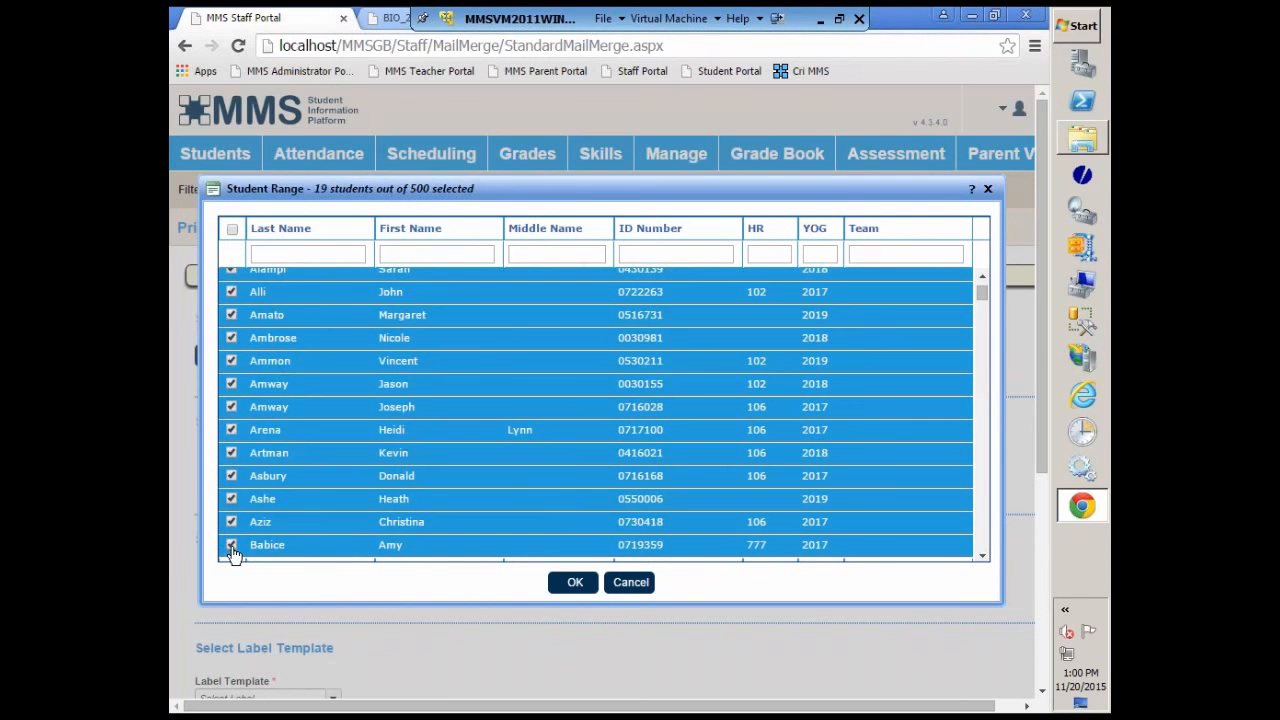
{"action": "left_click", "coordinate": [575, 582]}
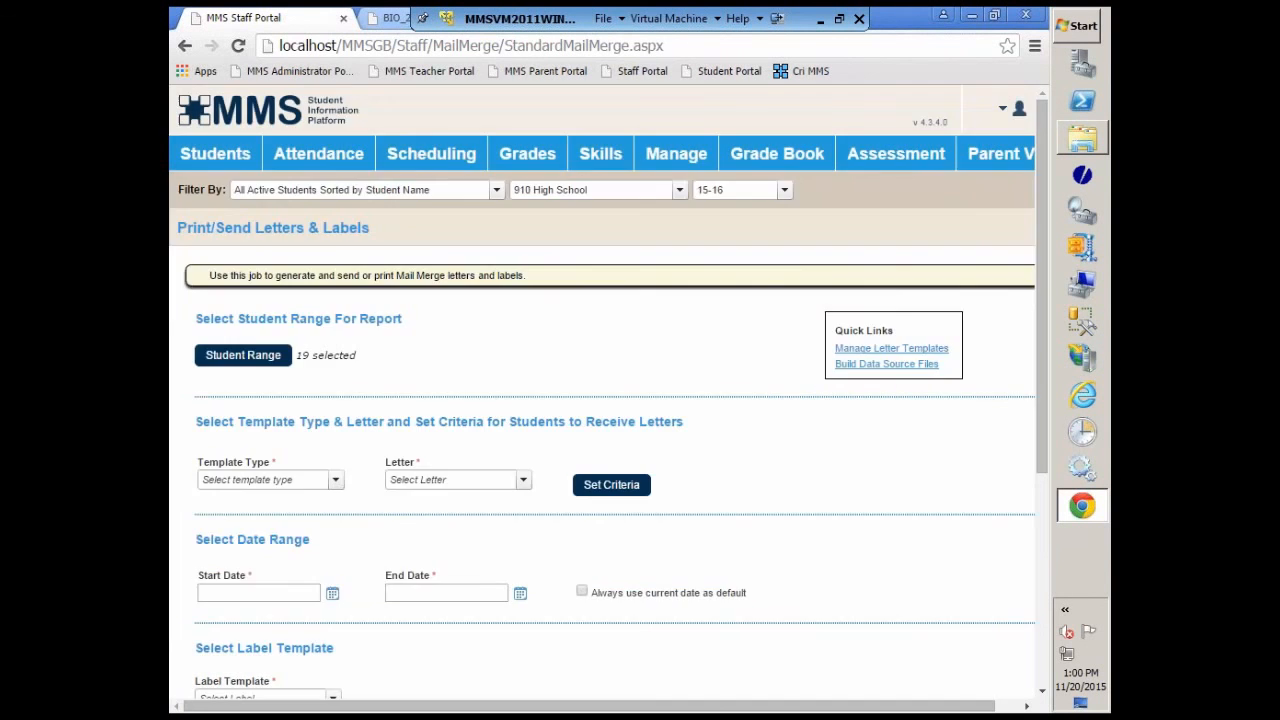
Step: Choose the Biographical Mail Merge template type and PPLetter - Copy.doc as the letter
{"action": "left_click", "coordinate": [335, 482]}
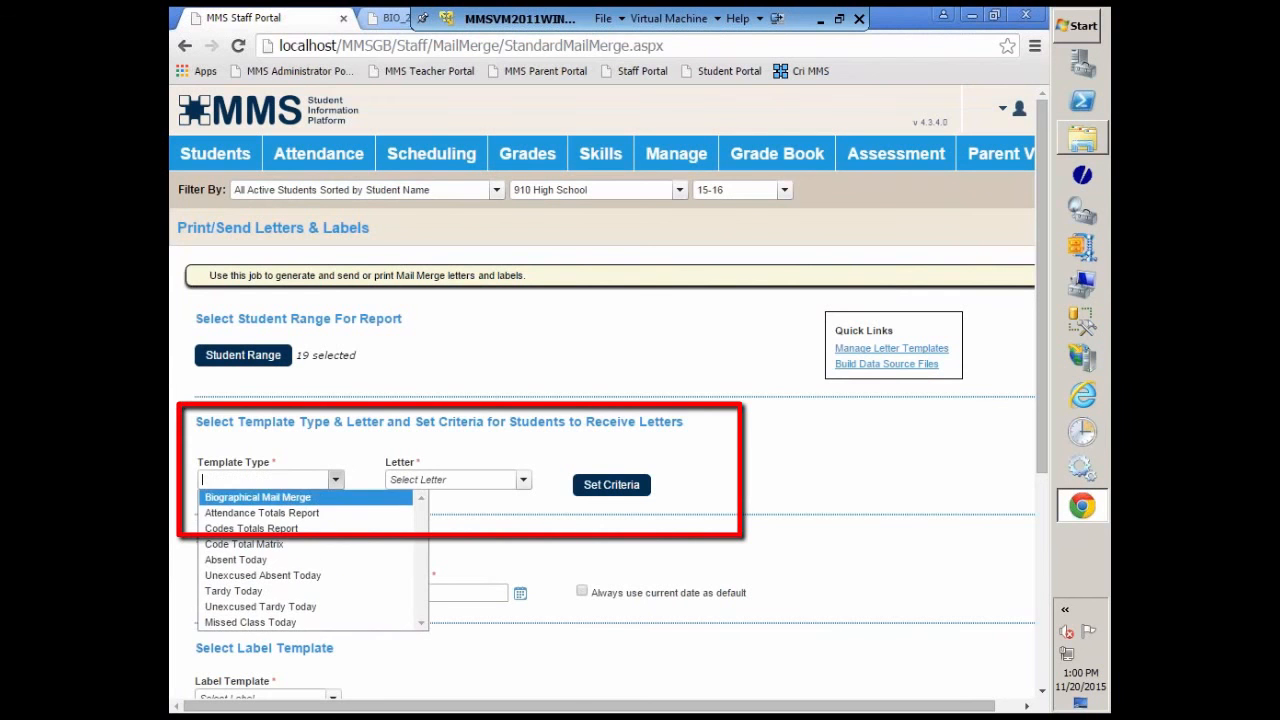
{"action": "left_click", "coordinate": [280, 494]}
{"action": "left_click", "coordinate": [523, 480]}
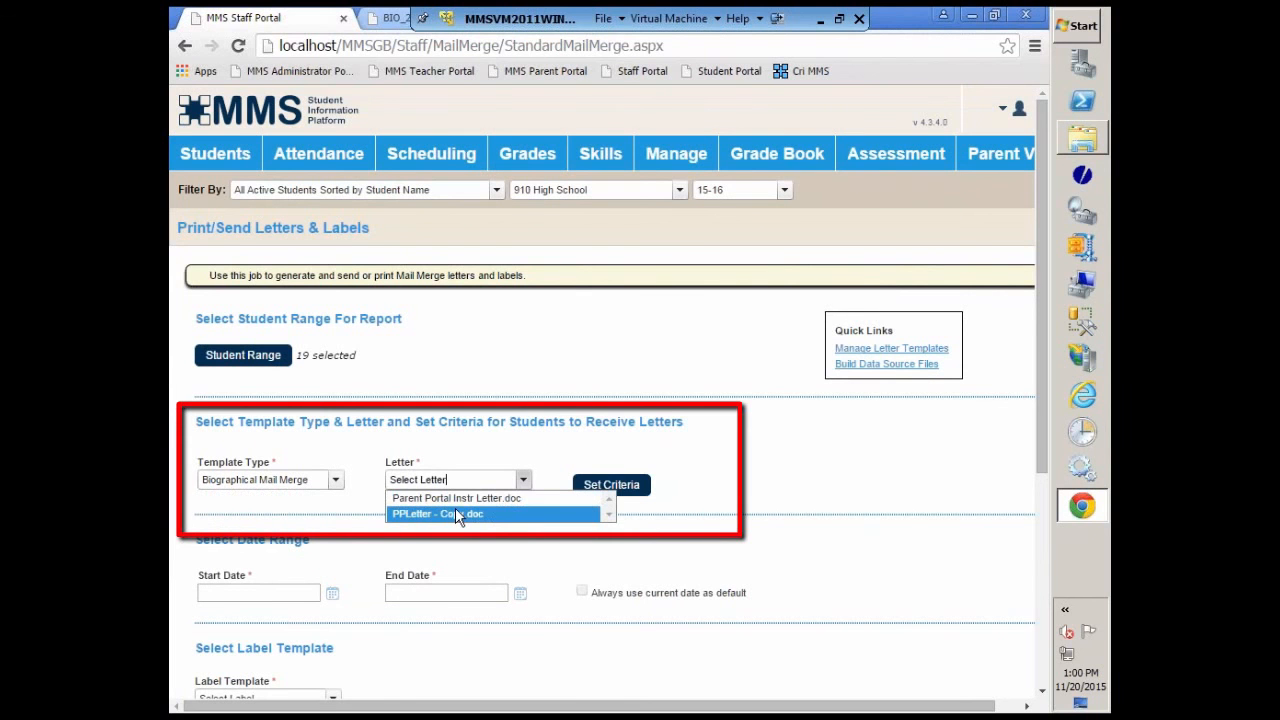
{"action": "left_click", "coordinate": [437, 516]}
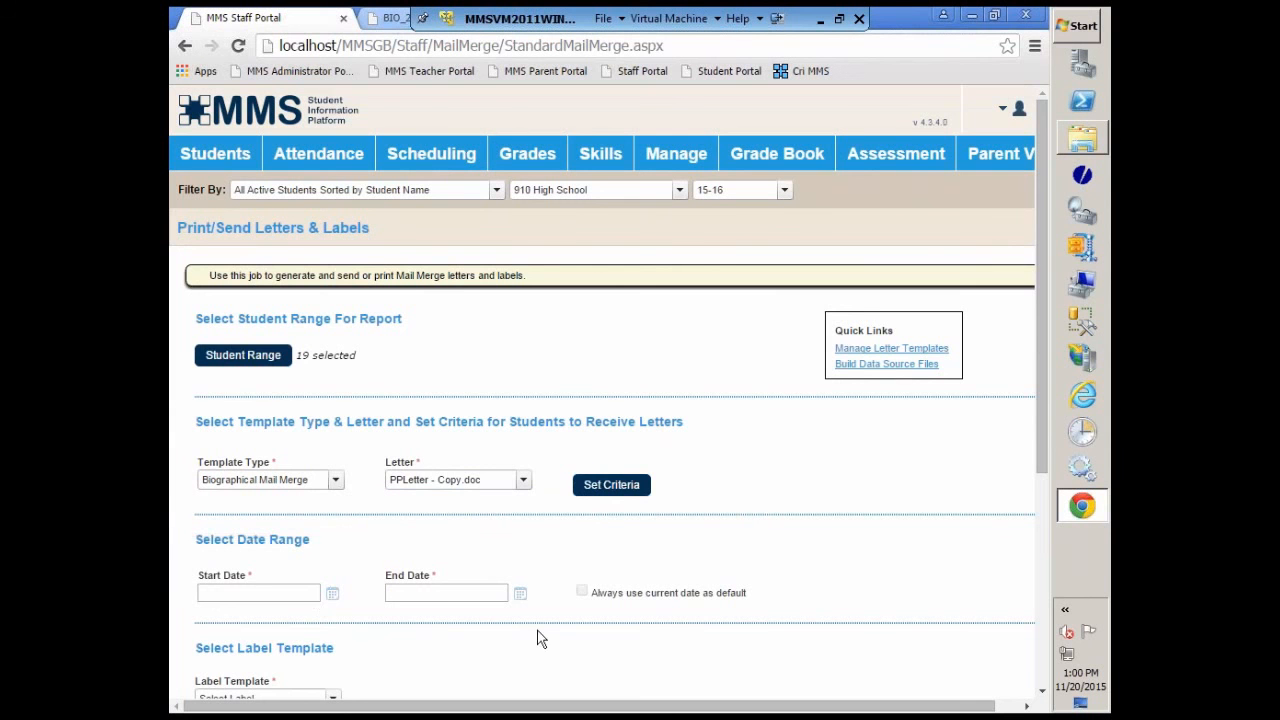
{"action": "scroll", "coordinate": [600, 620], "scroll_direction": "down", "scroll_amount": 2}
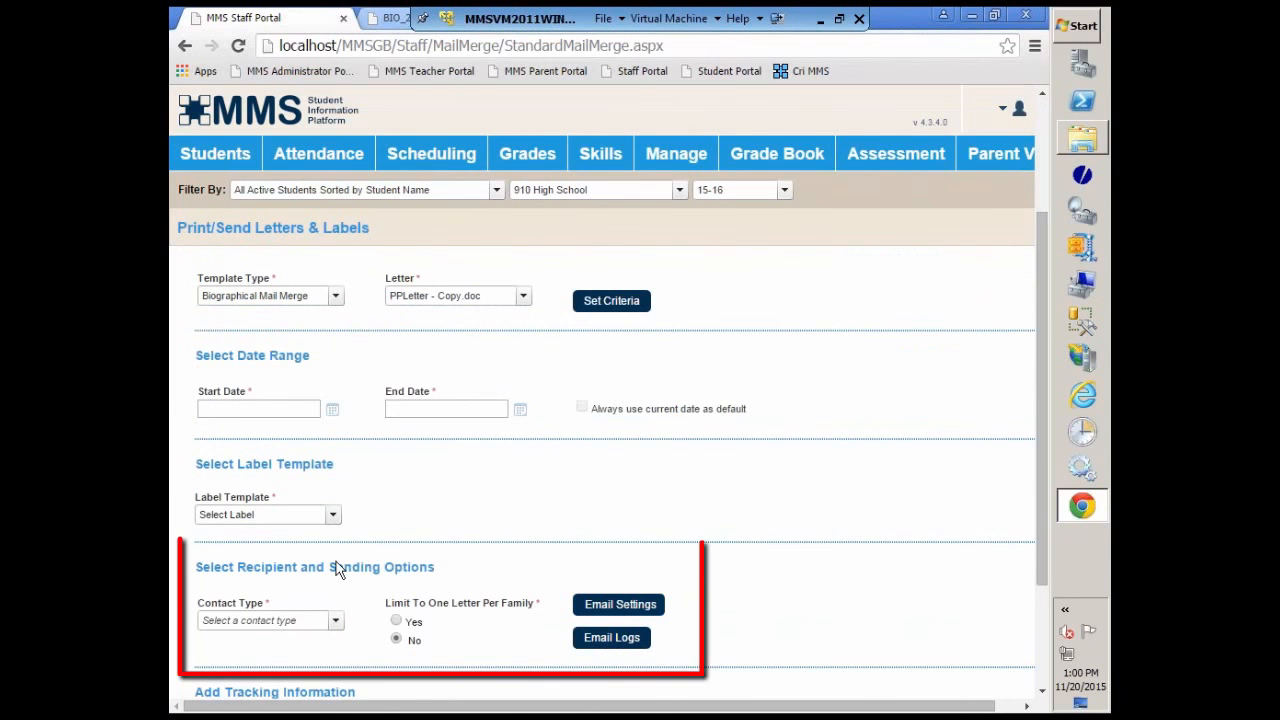
Step: Set the contact type to Mailing Flag and limit the mailing to one letter per family
{"action": "left_click", "coordinate": [333, 622]}
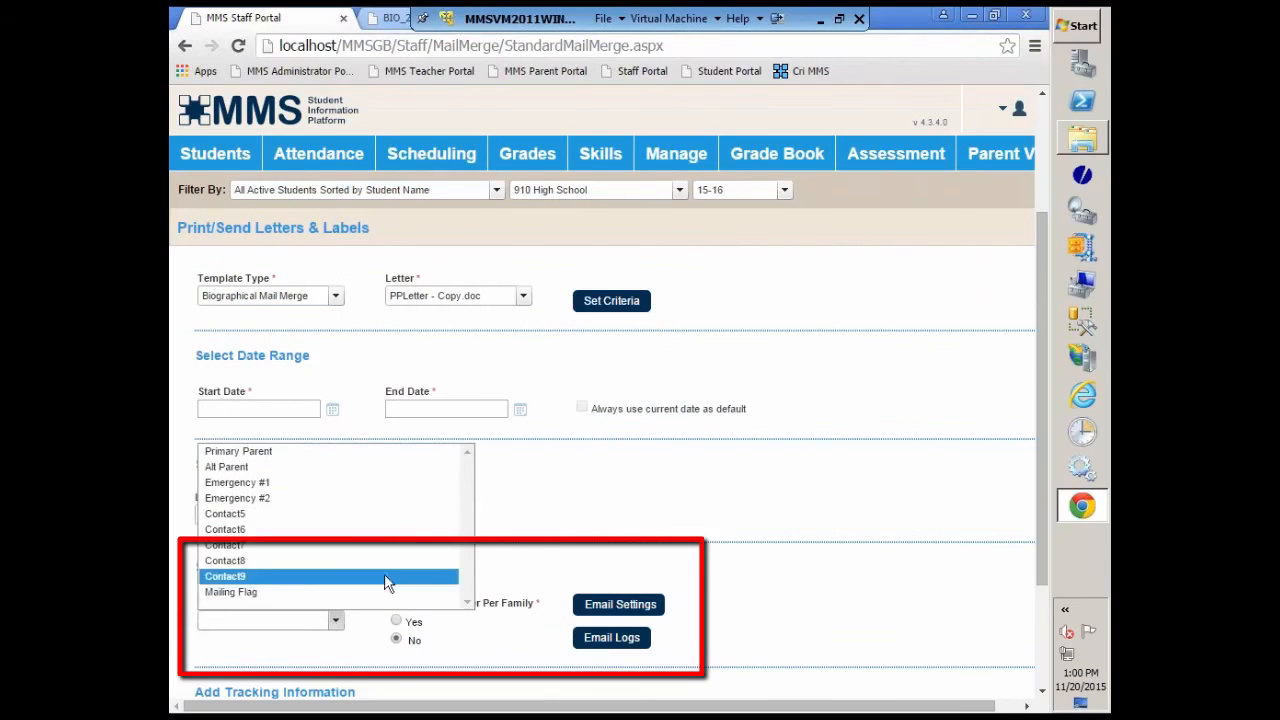
{"action": "left_click", "coordinate": [217, 594]}
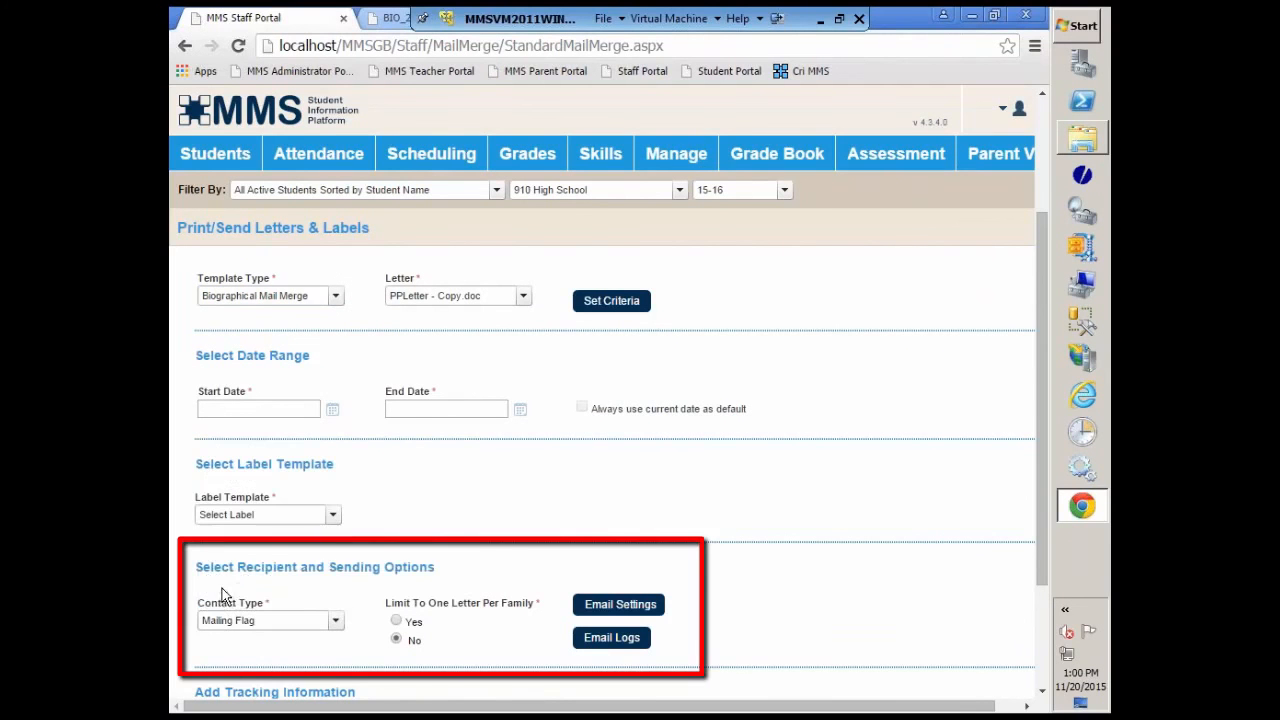
{"action": "left_click", "coordinate": [396, 621]}
Step: Assign letter tracking number 2, track printed or emailed letters, limit mailing to unsent ones, and title it PP Letter Dec 2015
{"action": "scroll", "coordinate": [798, 631], "scroll_direction": "down", "scroll_amount": 2}
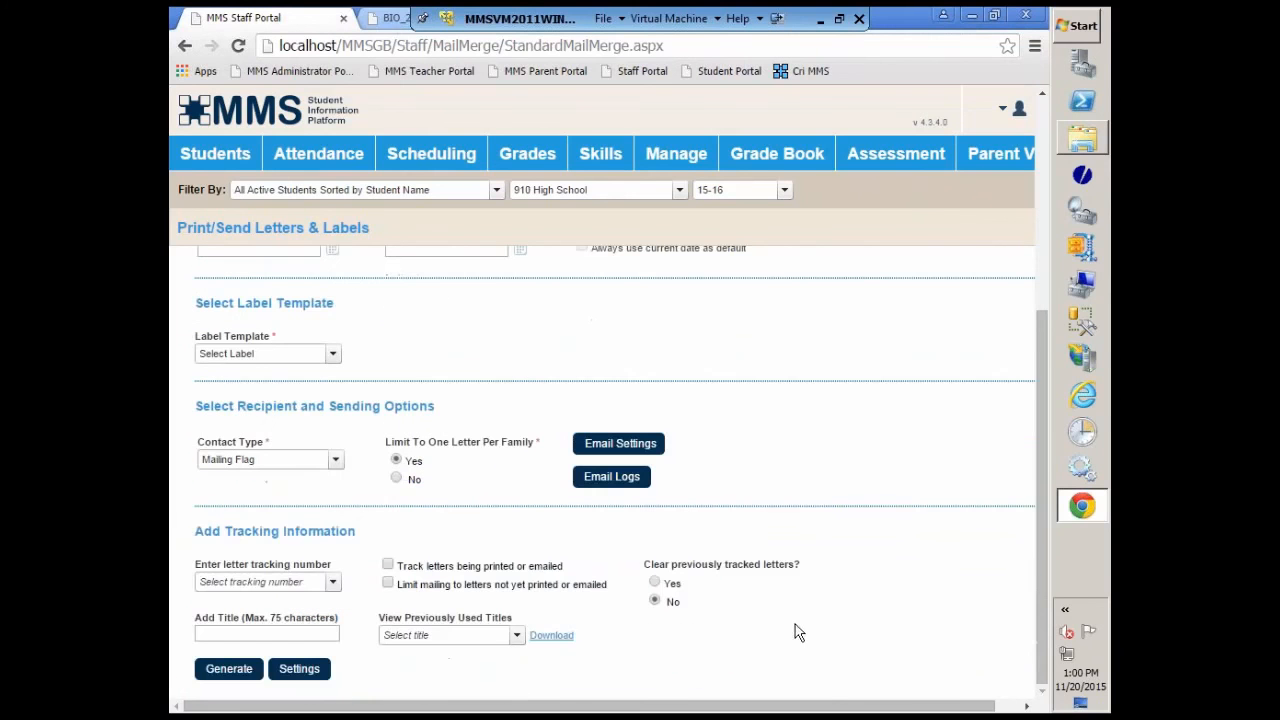
{"action": "left_click", "coordinate": [332, 582]}
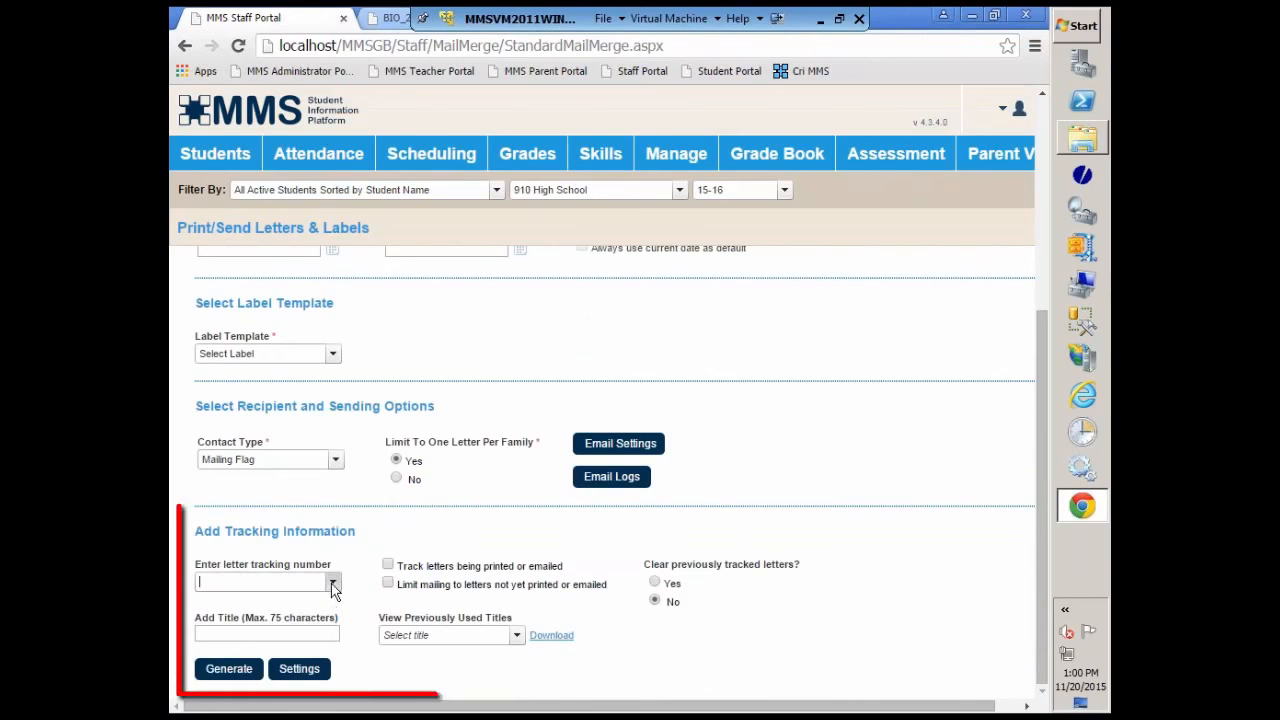
{"action": "left_click", "coordinate": [205, 615]}
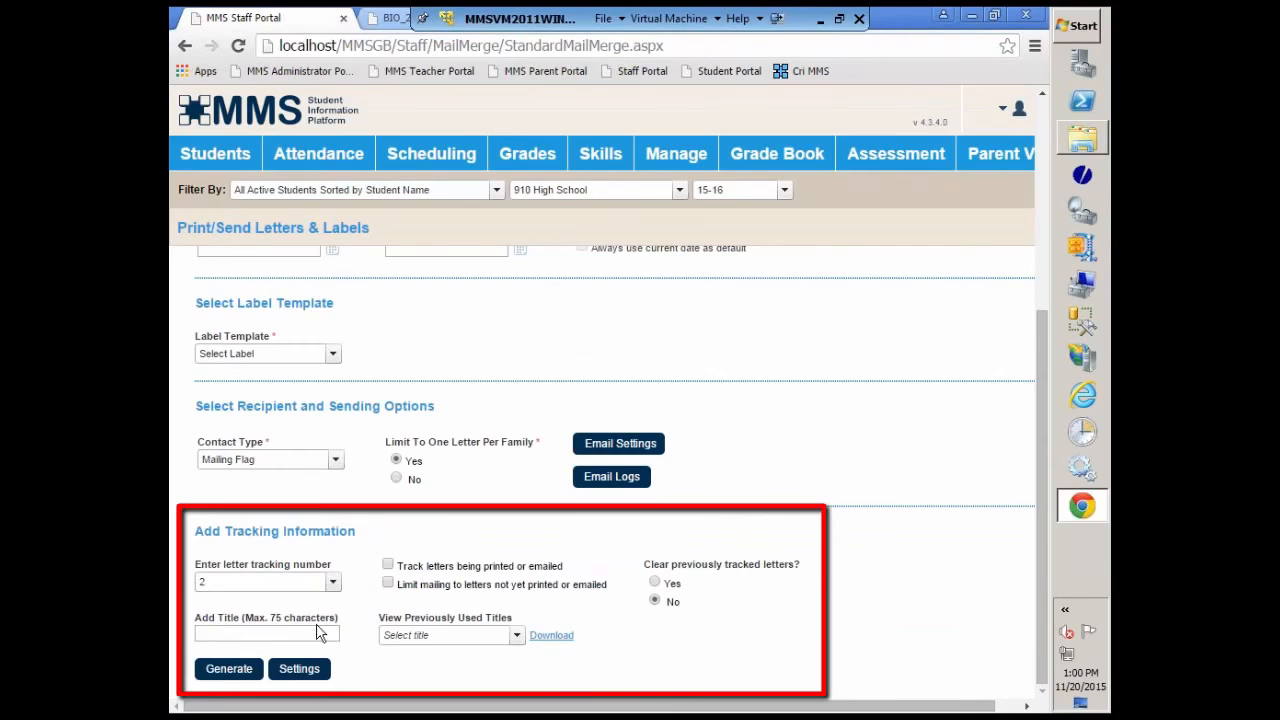
{"action": "left_click", "coordinate": [388, 565]}
{"action": "left_click", "coordinate": [388, 582]}
{"action": "left_click", "coordinate": [326, 640]}
{"action": "left_click", "coordinate": [317, 640]}
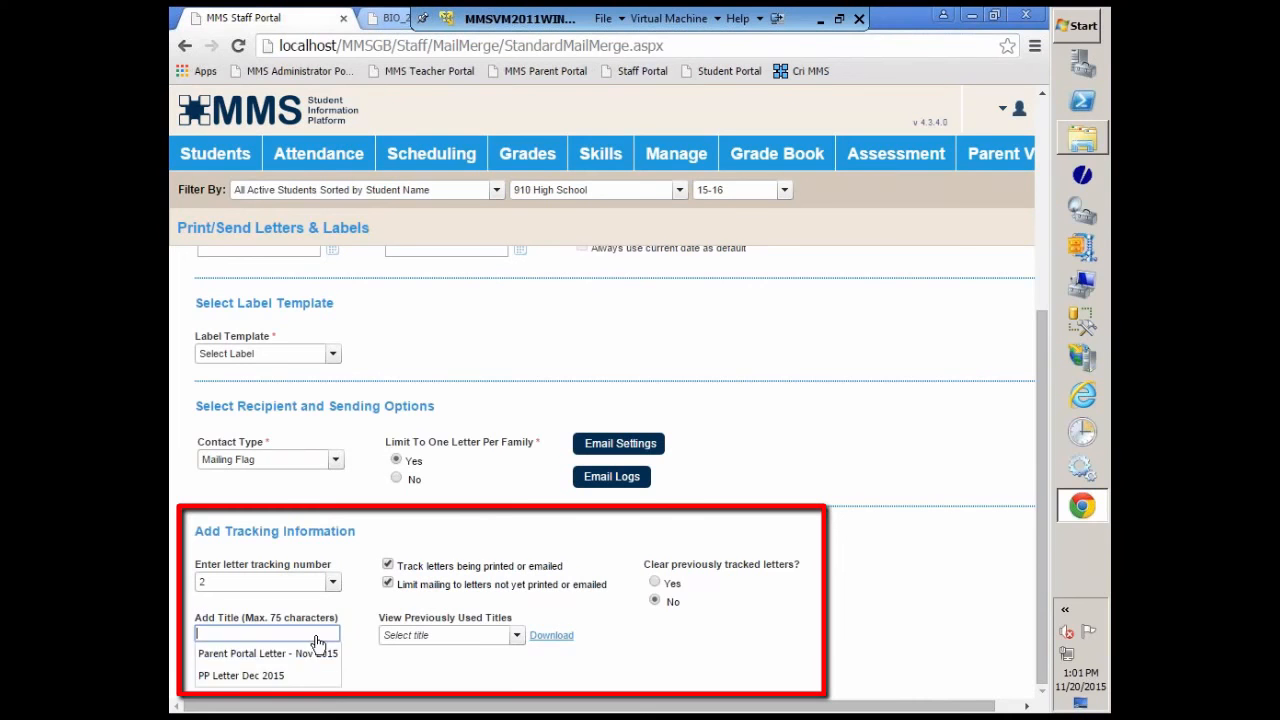
{"action": "left_click", "coordinate": [237, 677]}
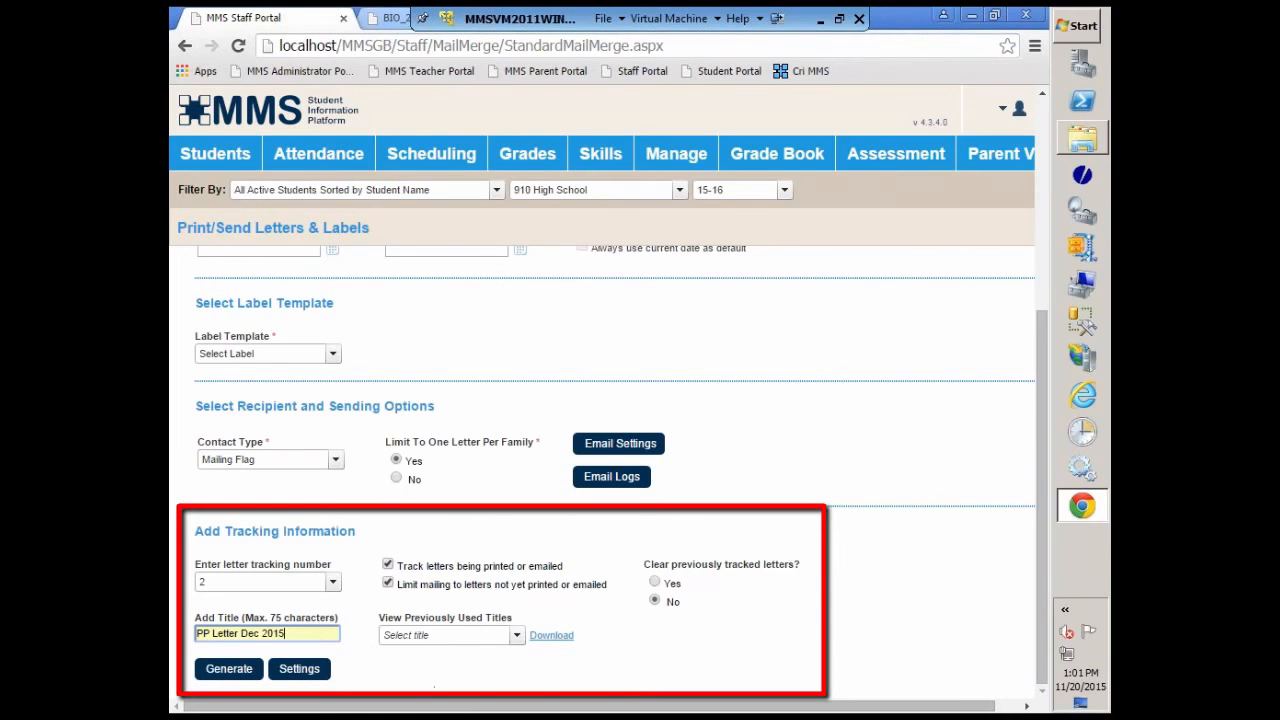
Step: Generate the letters, review the merged fields in the PDF preview, and close the output with tracking
{"action": "left_click", "coordinate": [245, 665]}
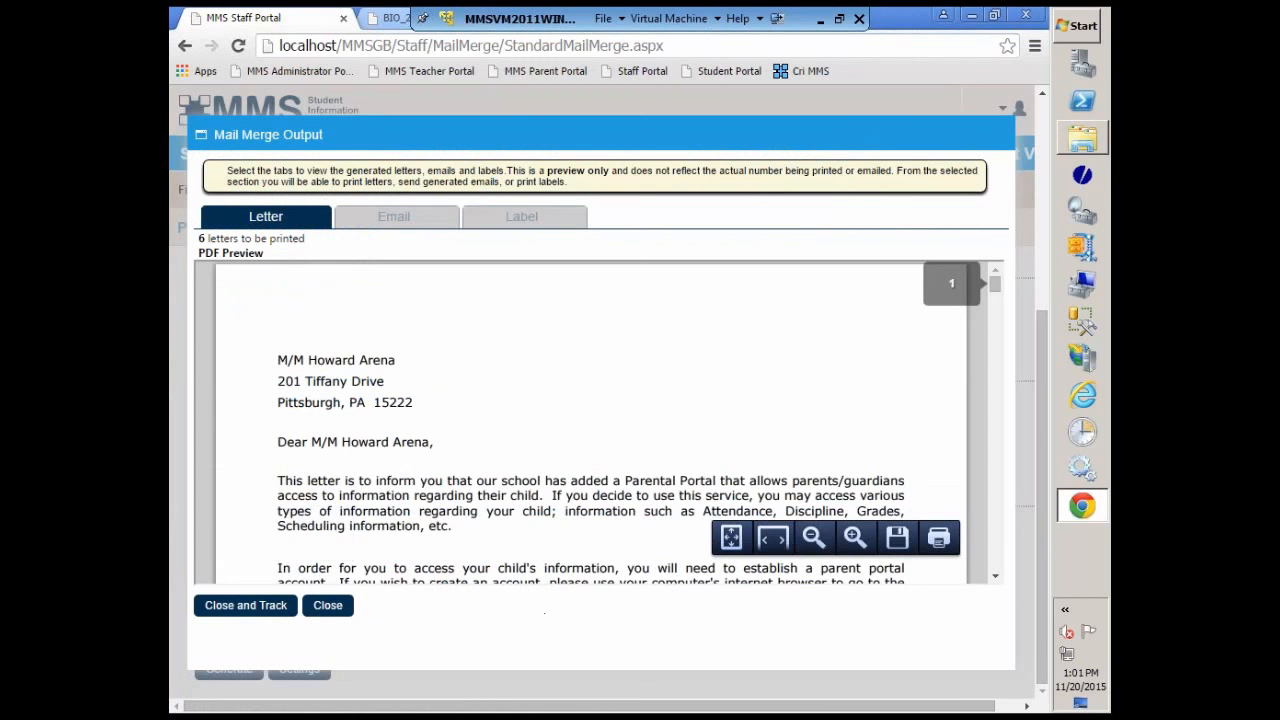
{"action": "scroll", "coordinate": [476, 440], "scroll_direction": "down", "scroll_amount": 3}
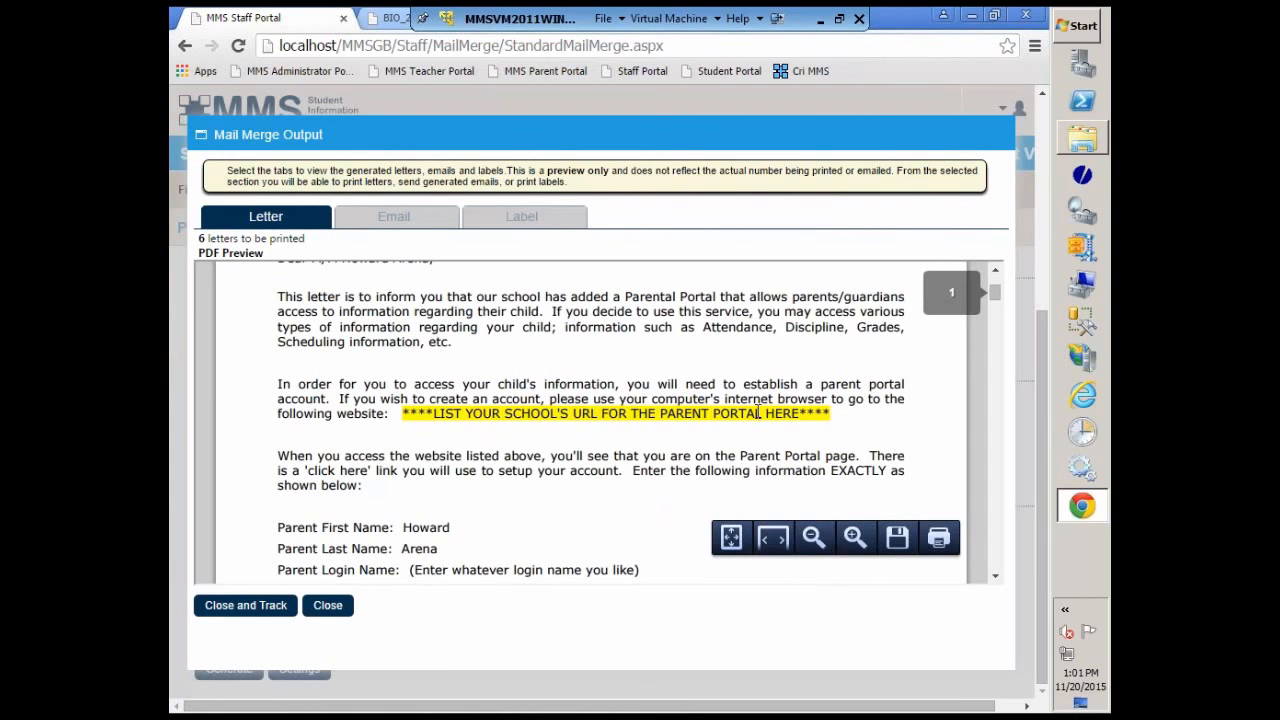
{"action": "scroll", "coordinate": [707, 474], "scroll_direction": "down", "scroll_amount": 10}
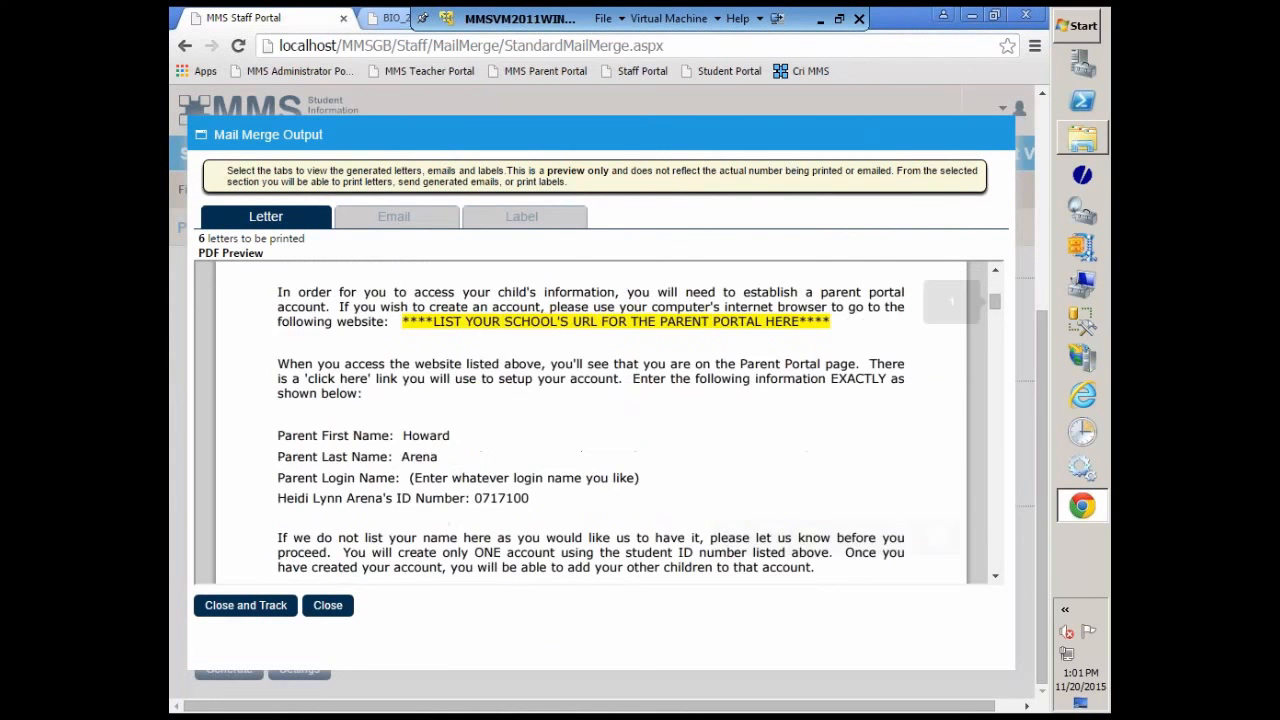
{"action": "scroll", "coordinate": [584, 476], "scroll_direction": "down", "scroll_amount": 10}
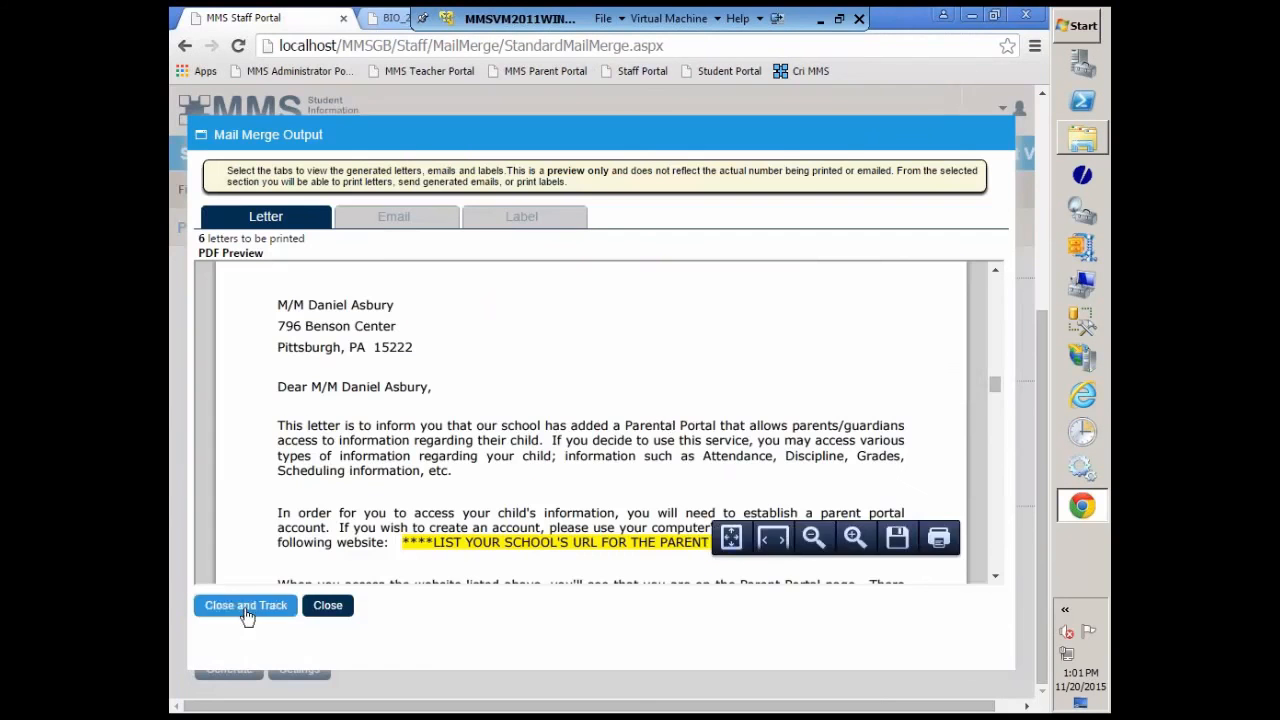
{"action": "left_click", "coordinate": [245, 610]}
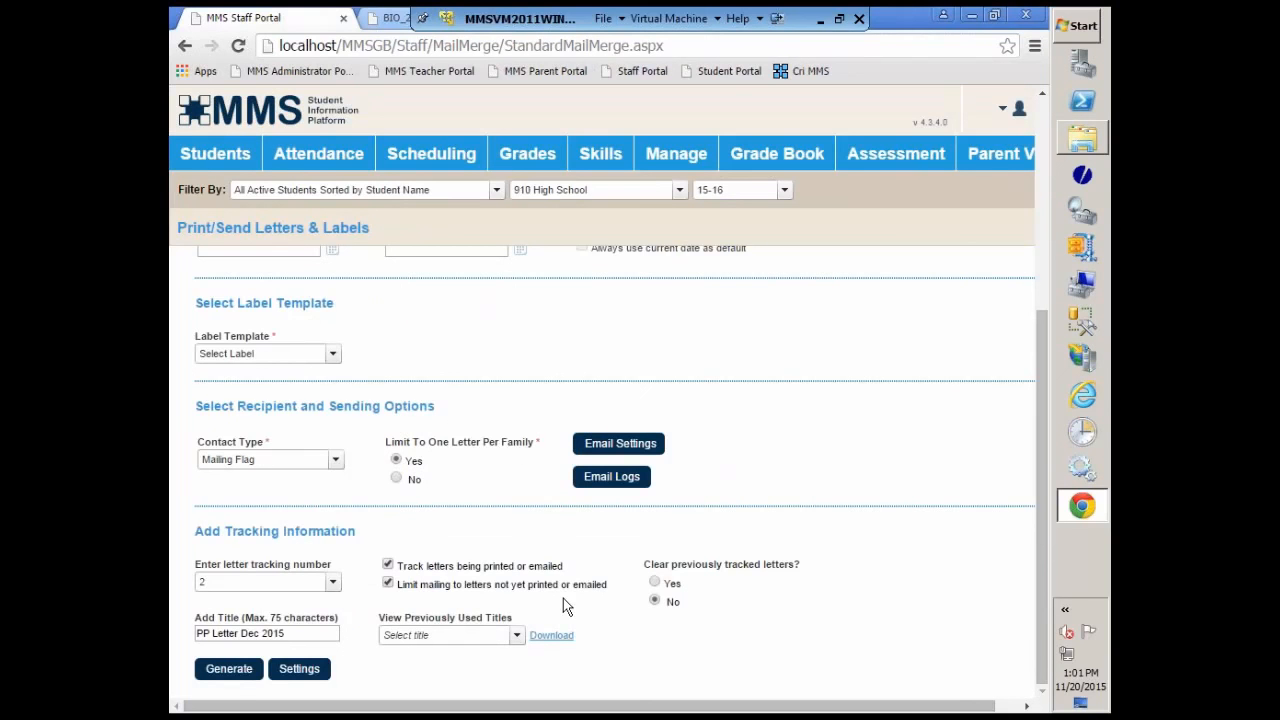